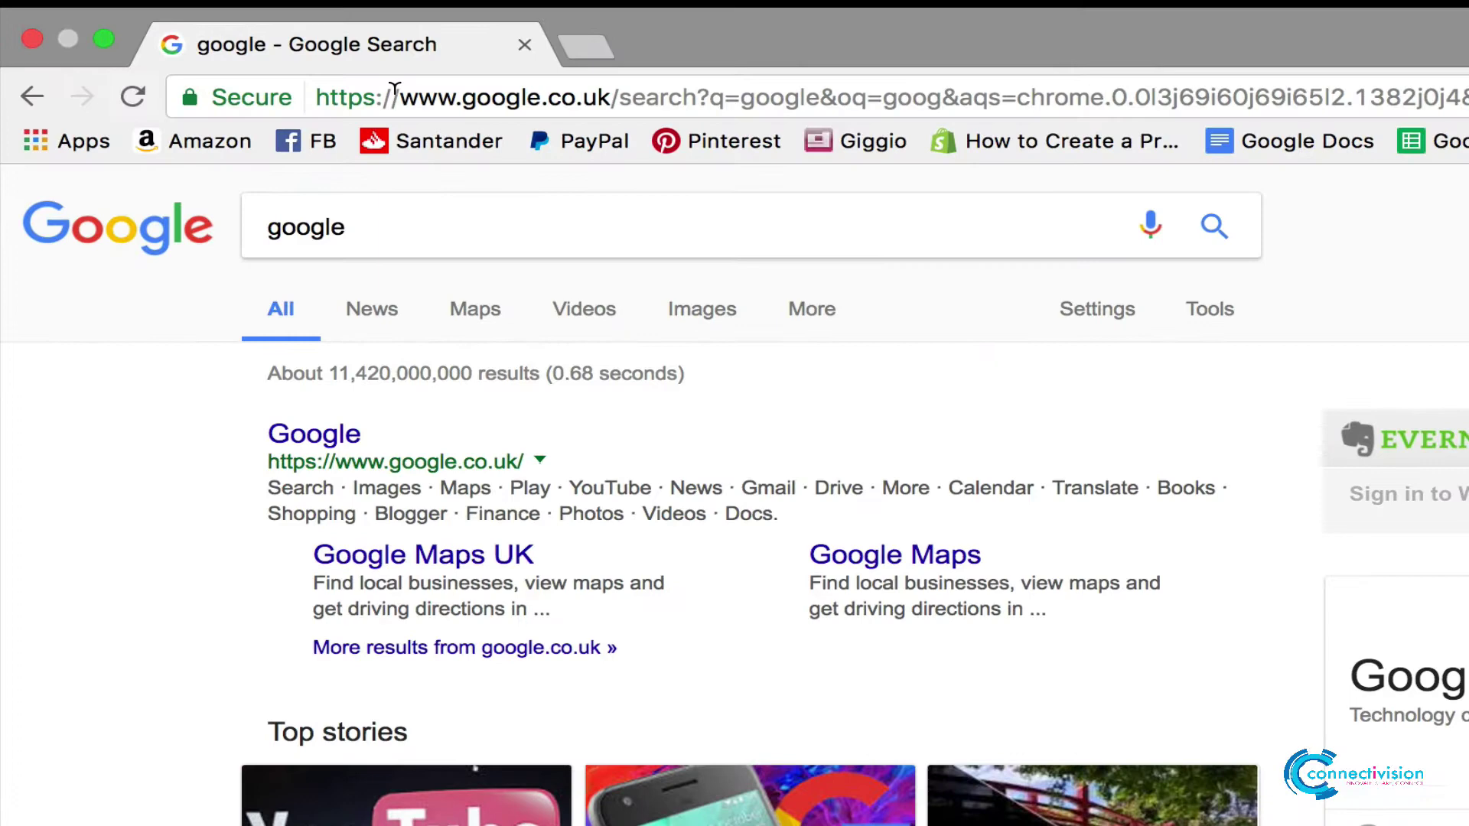
Select the Chrome address bar to replace the current web address
left_click(393, 90)
Go to tes.com/lessons by accepting the autocompleted address for 'tes'
type("tes")
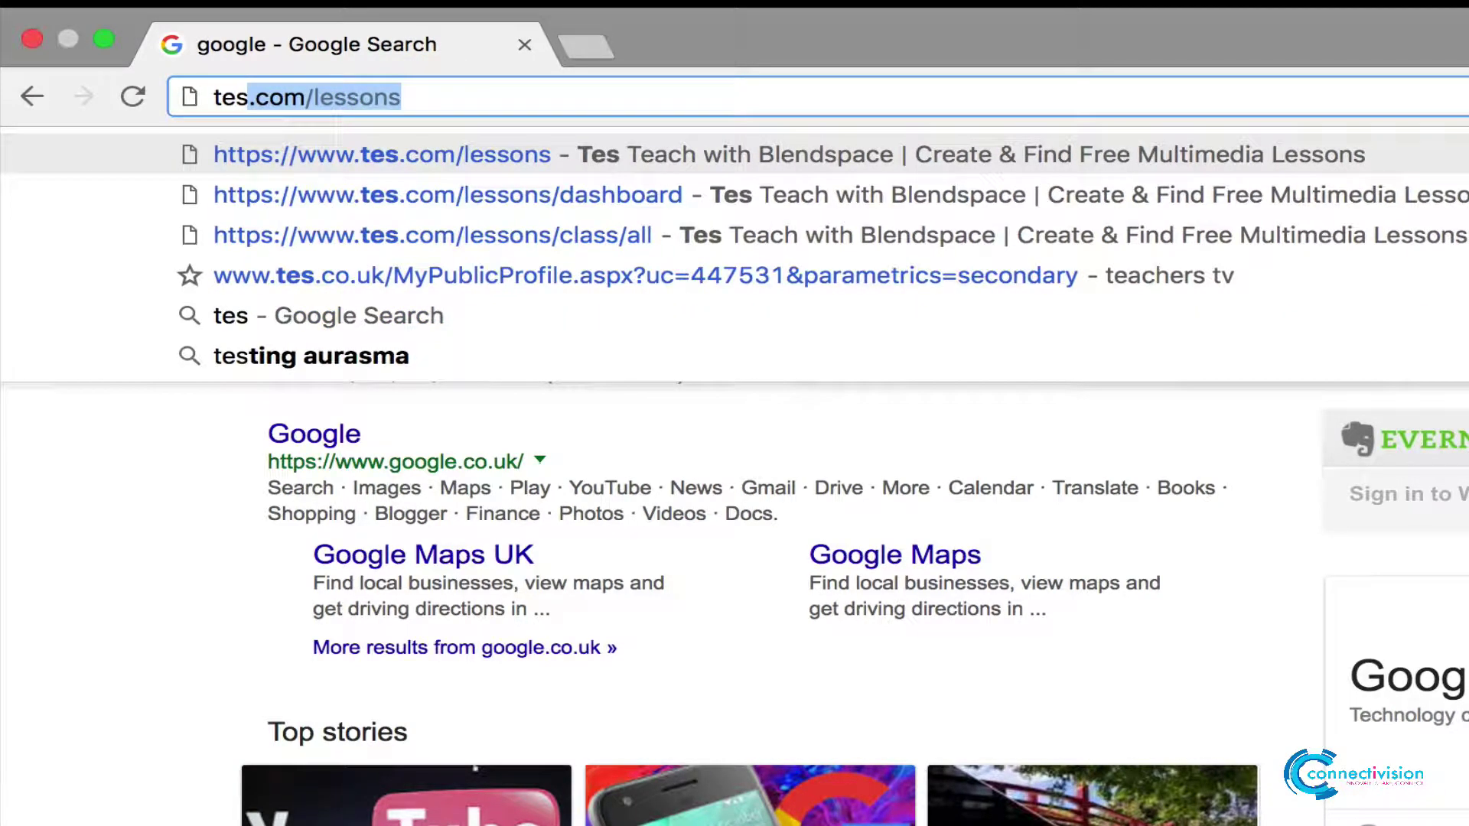
key("Return")
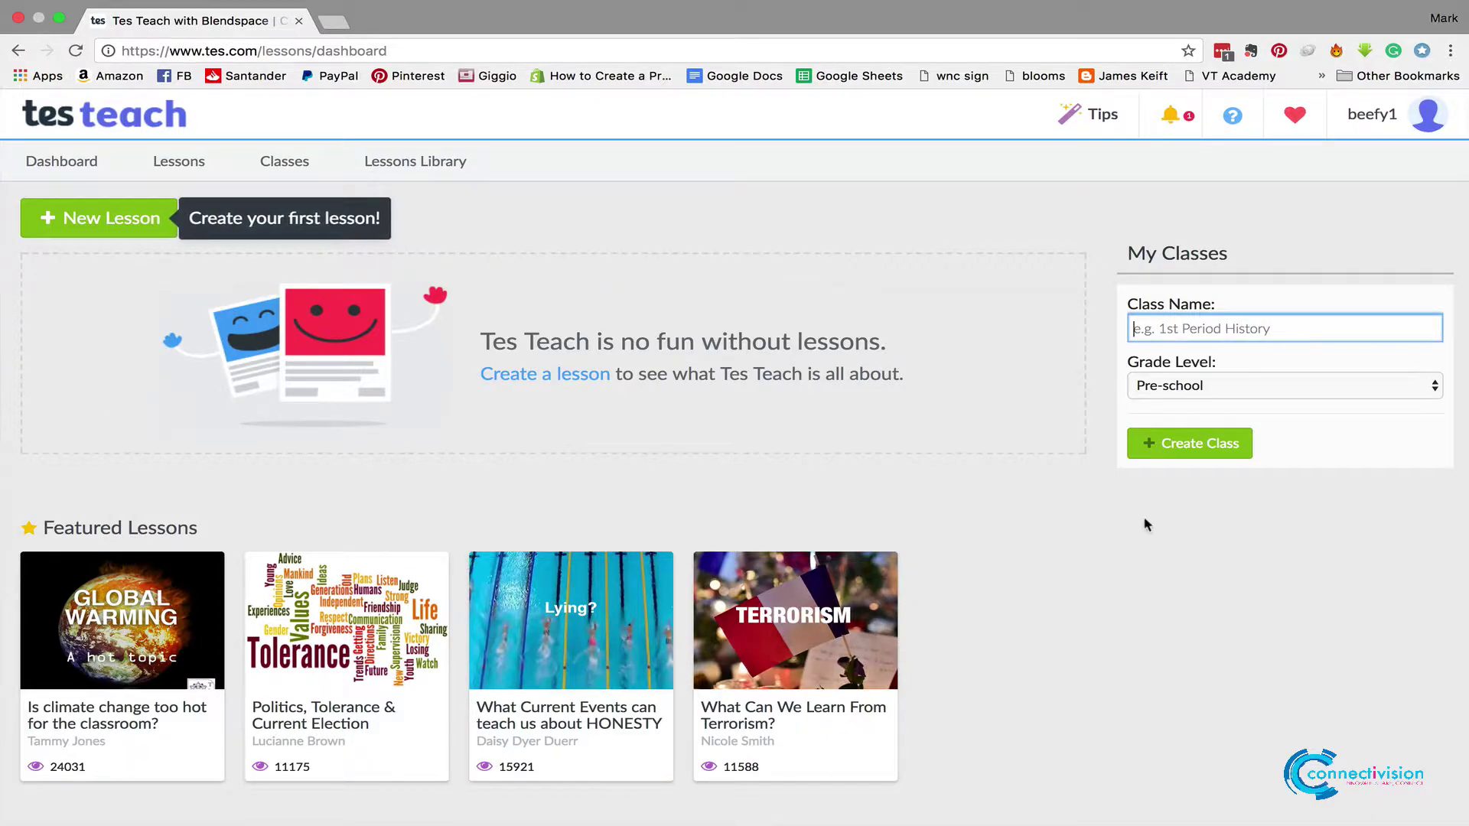
Create the class 'L3 Childcare' and open its page from the Classes list
left_click(1214, 318)
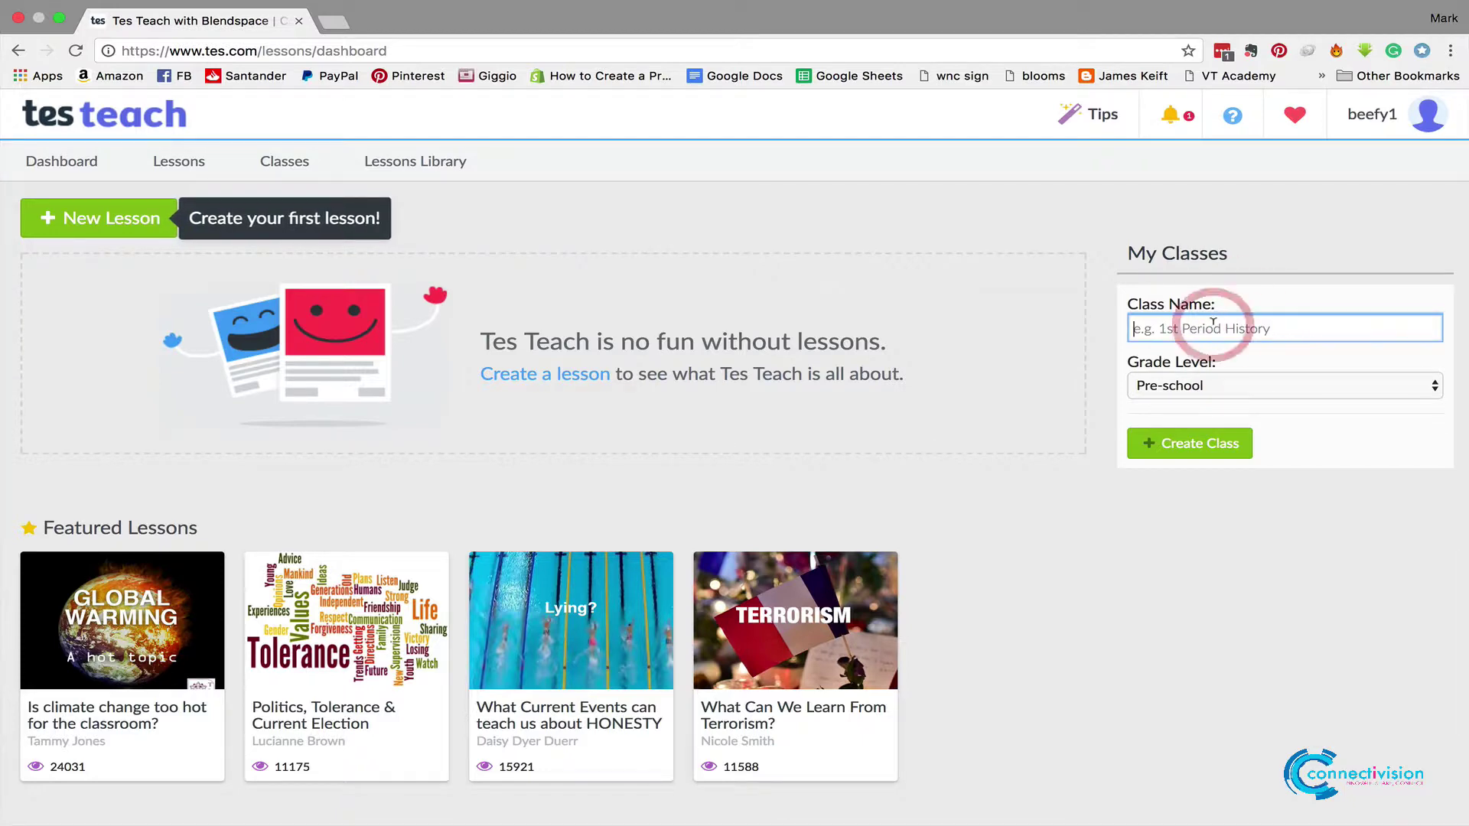
type("L")
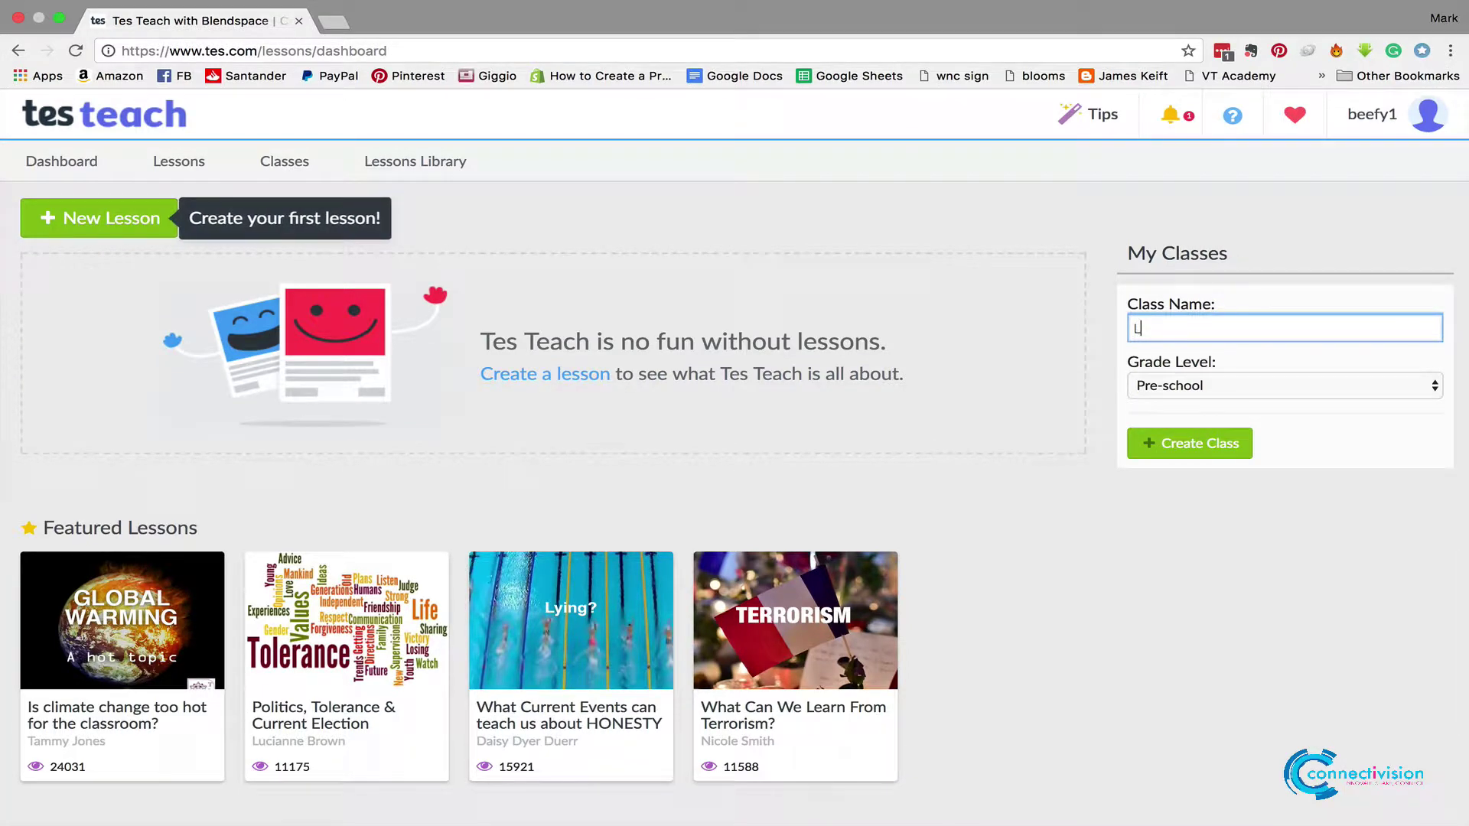
type("3 Childcare")
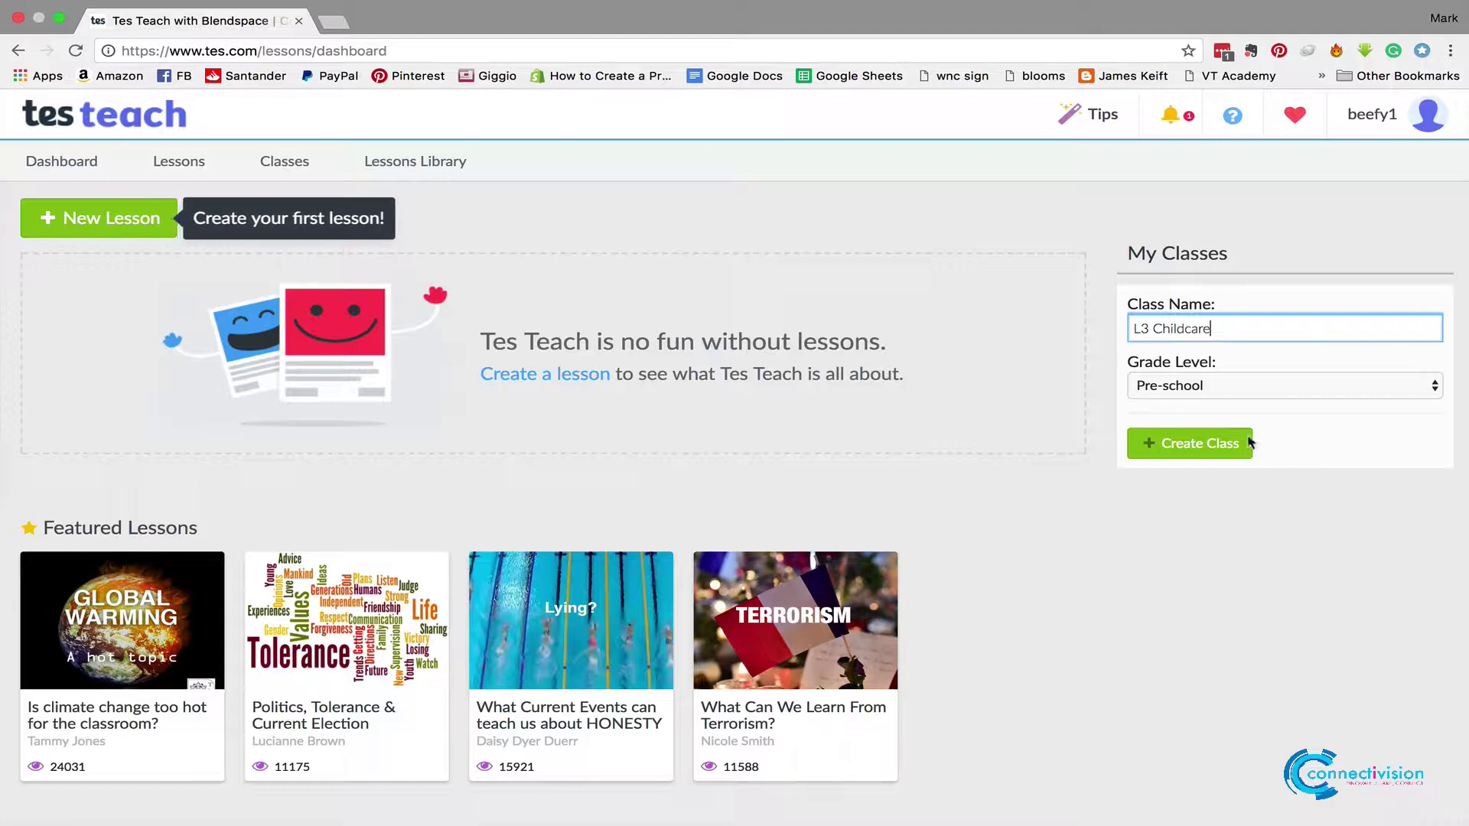
left_click(1233, 442)
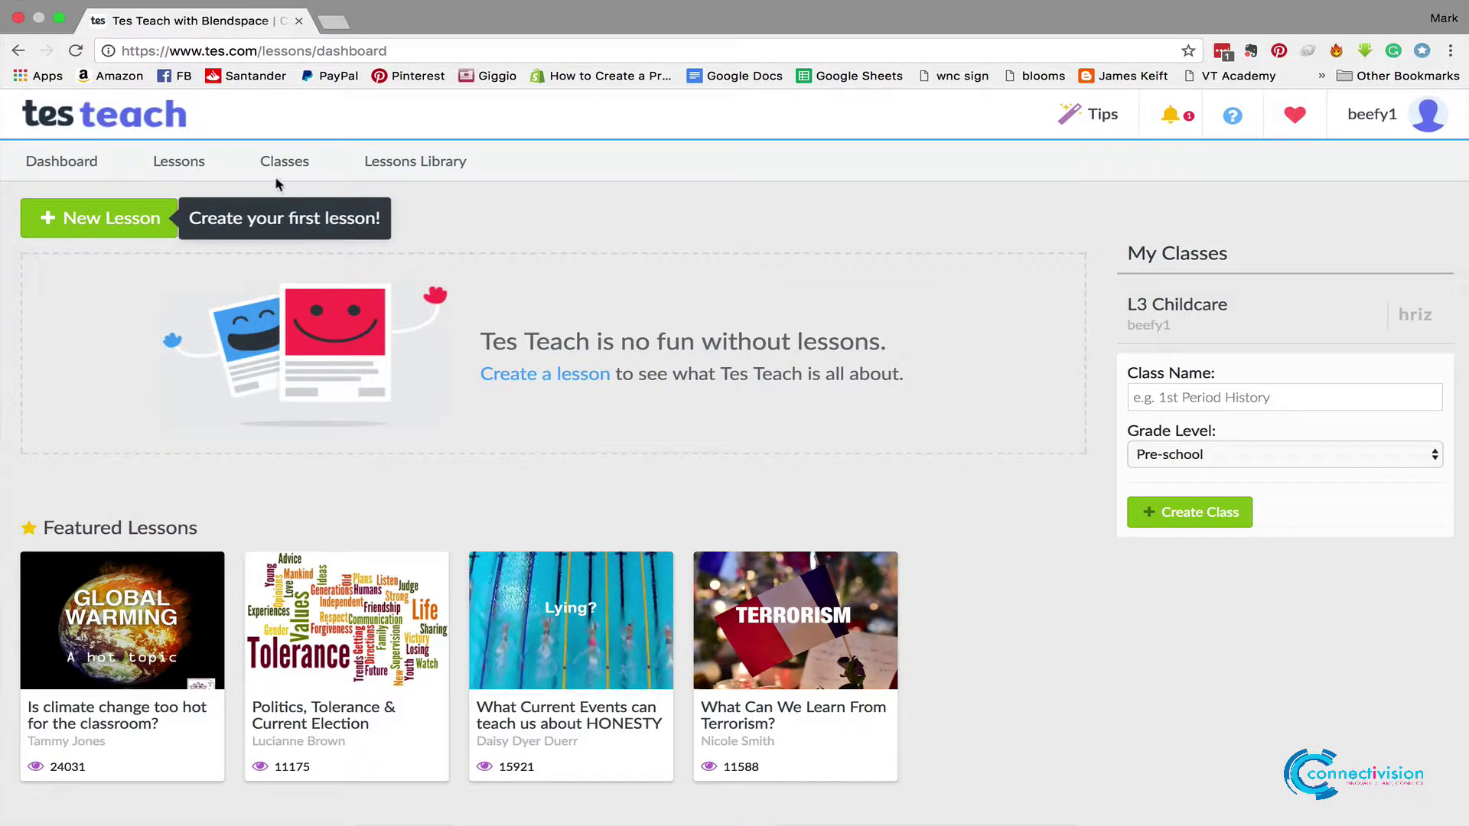
left_click(302, 161)
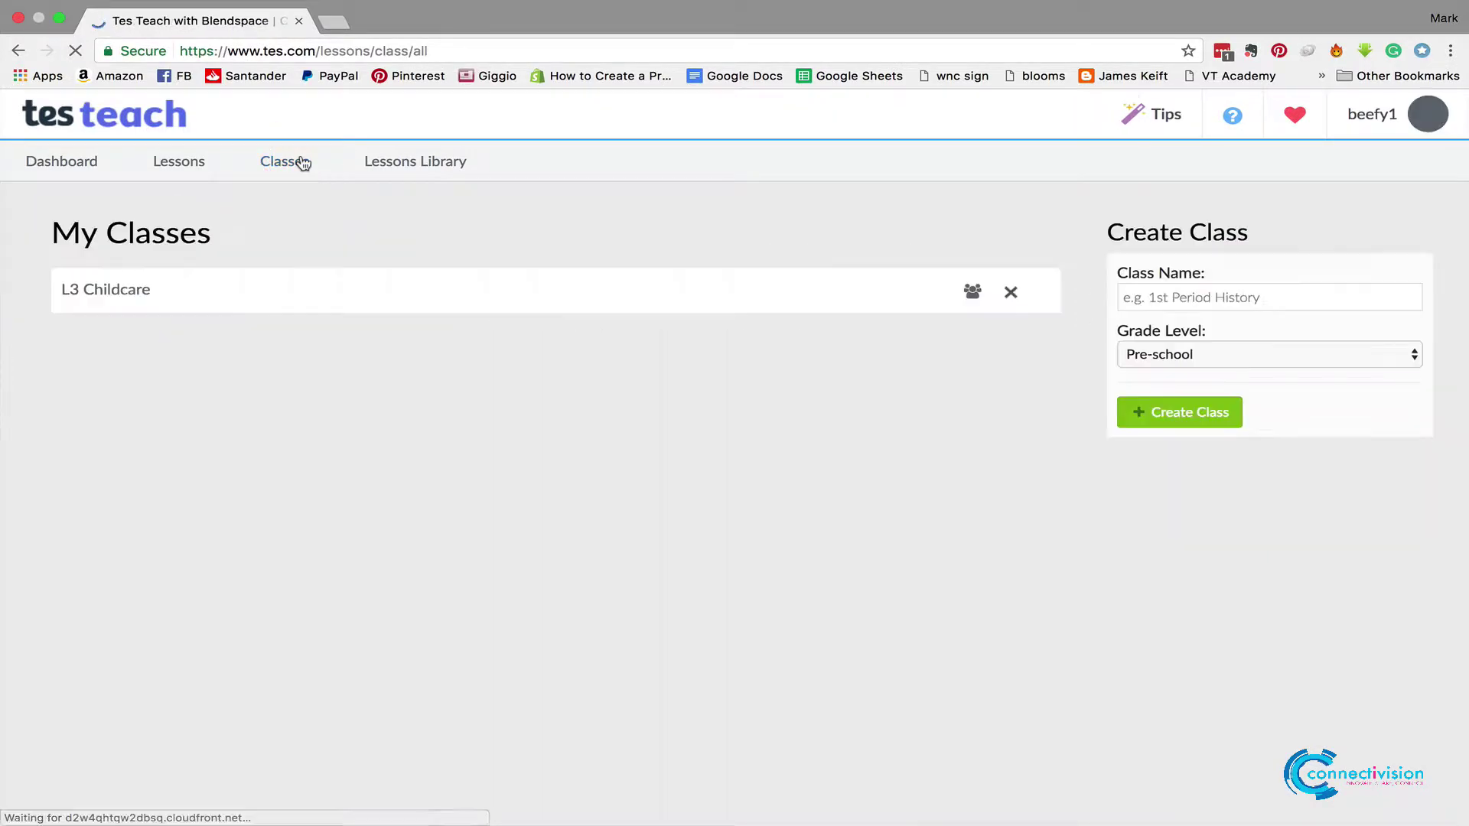
left_click(103, 292)
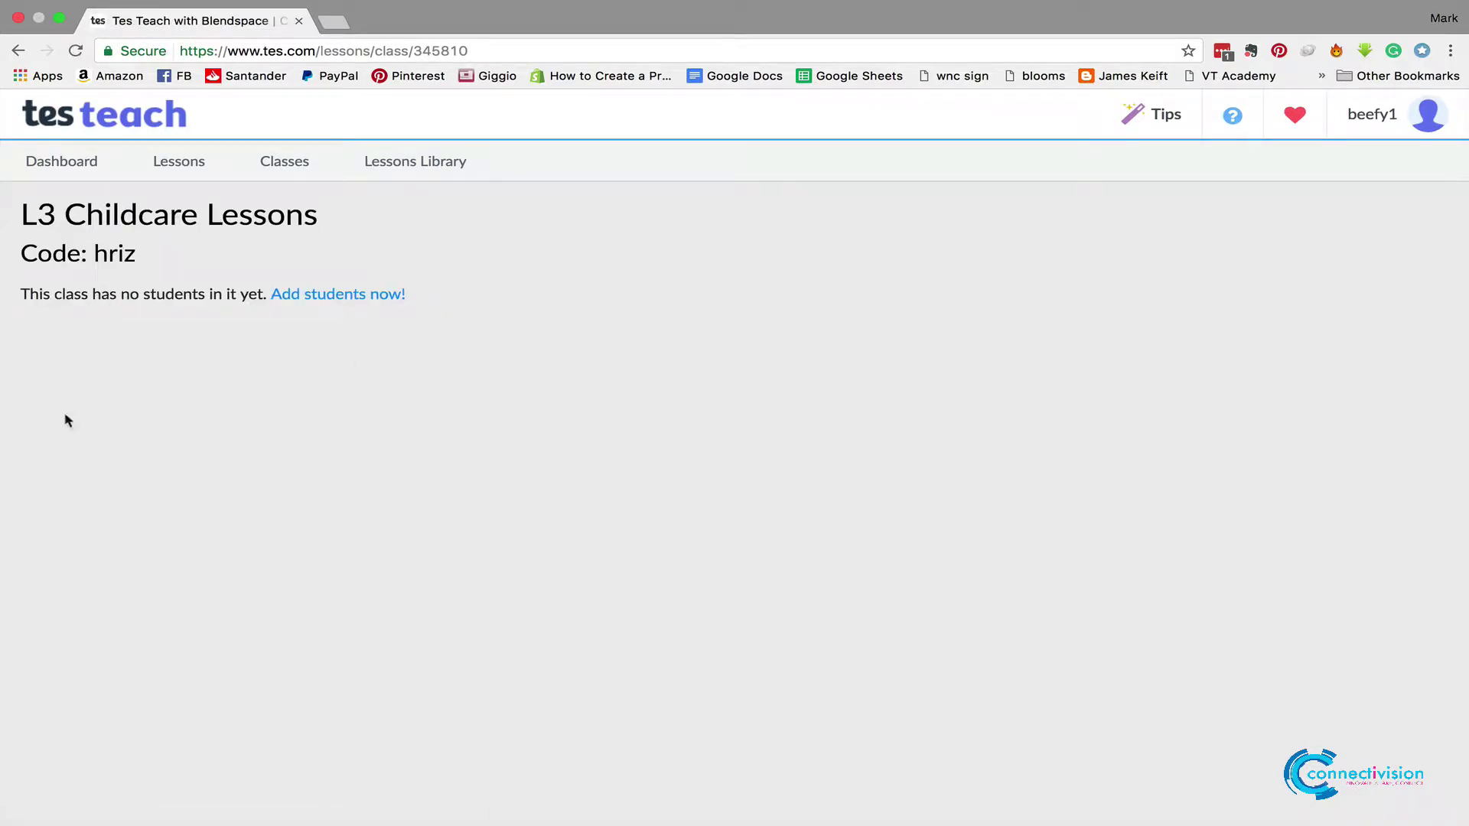
Start a new lesson titled 'Childcare Theory - Forest School'
left_click(187, 177)
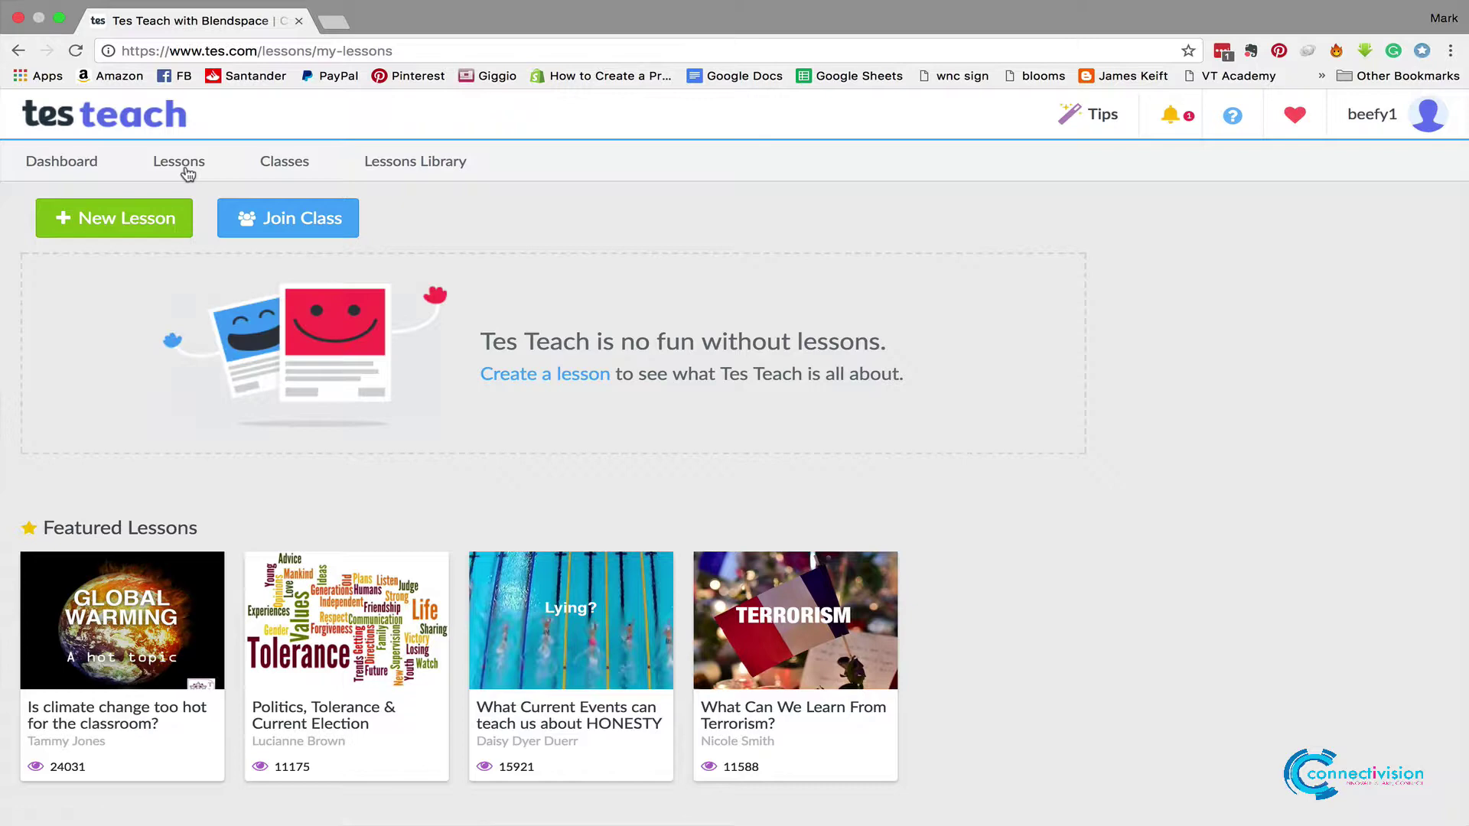
left_click(127, 218)
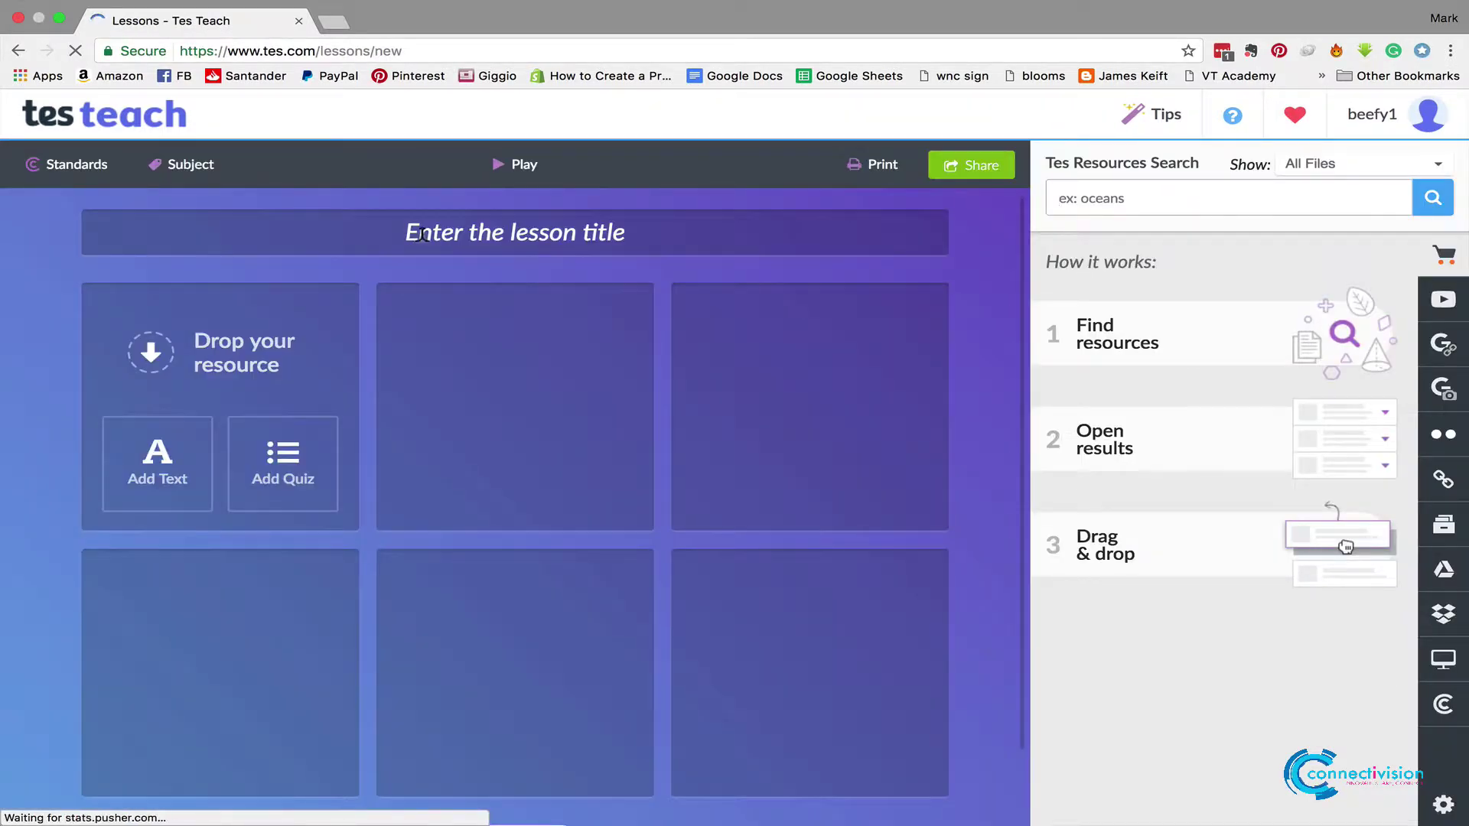
left_click(436, 241)
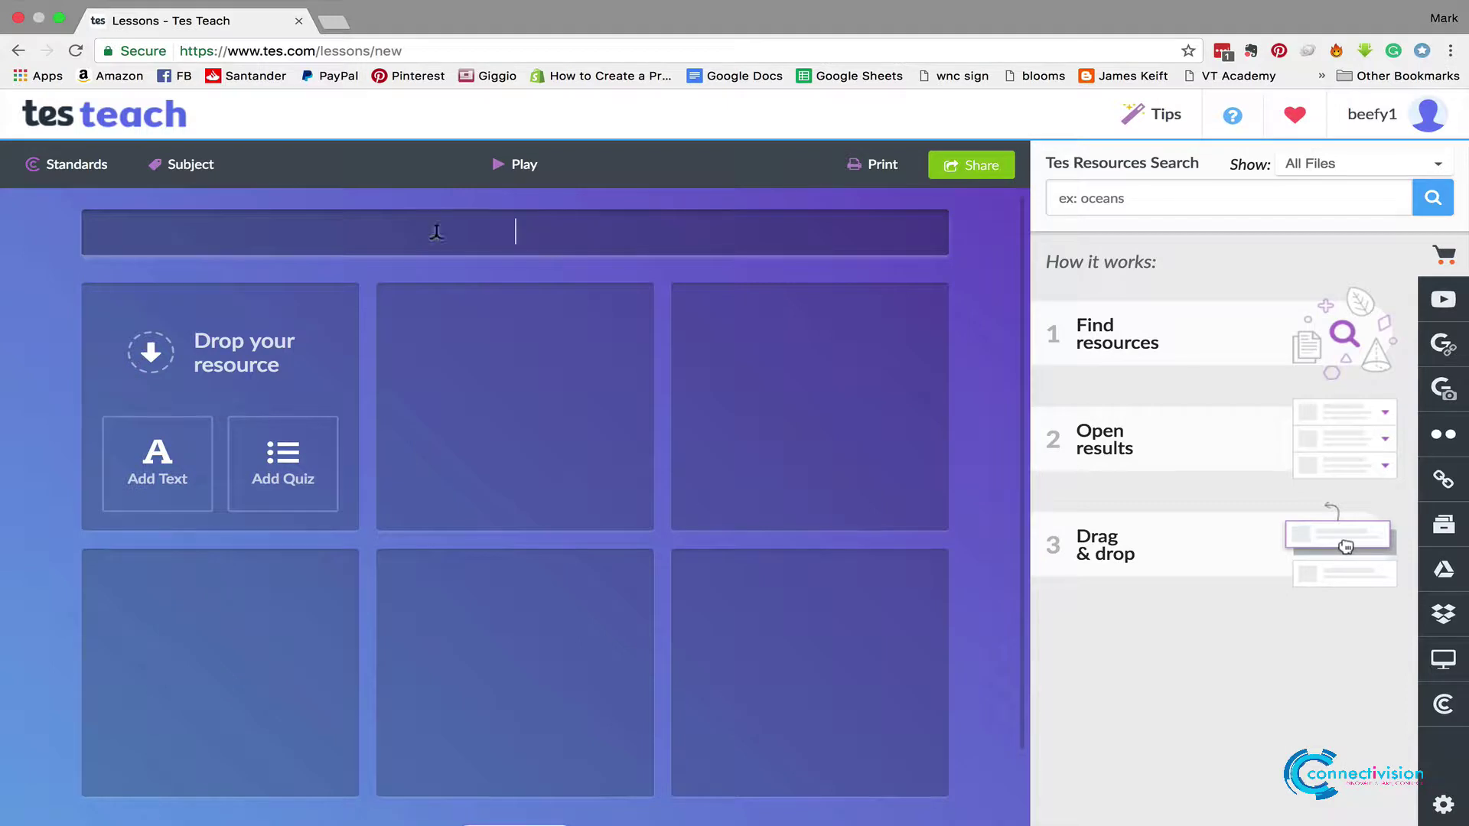
type("Childcare")
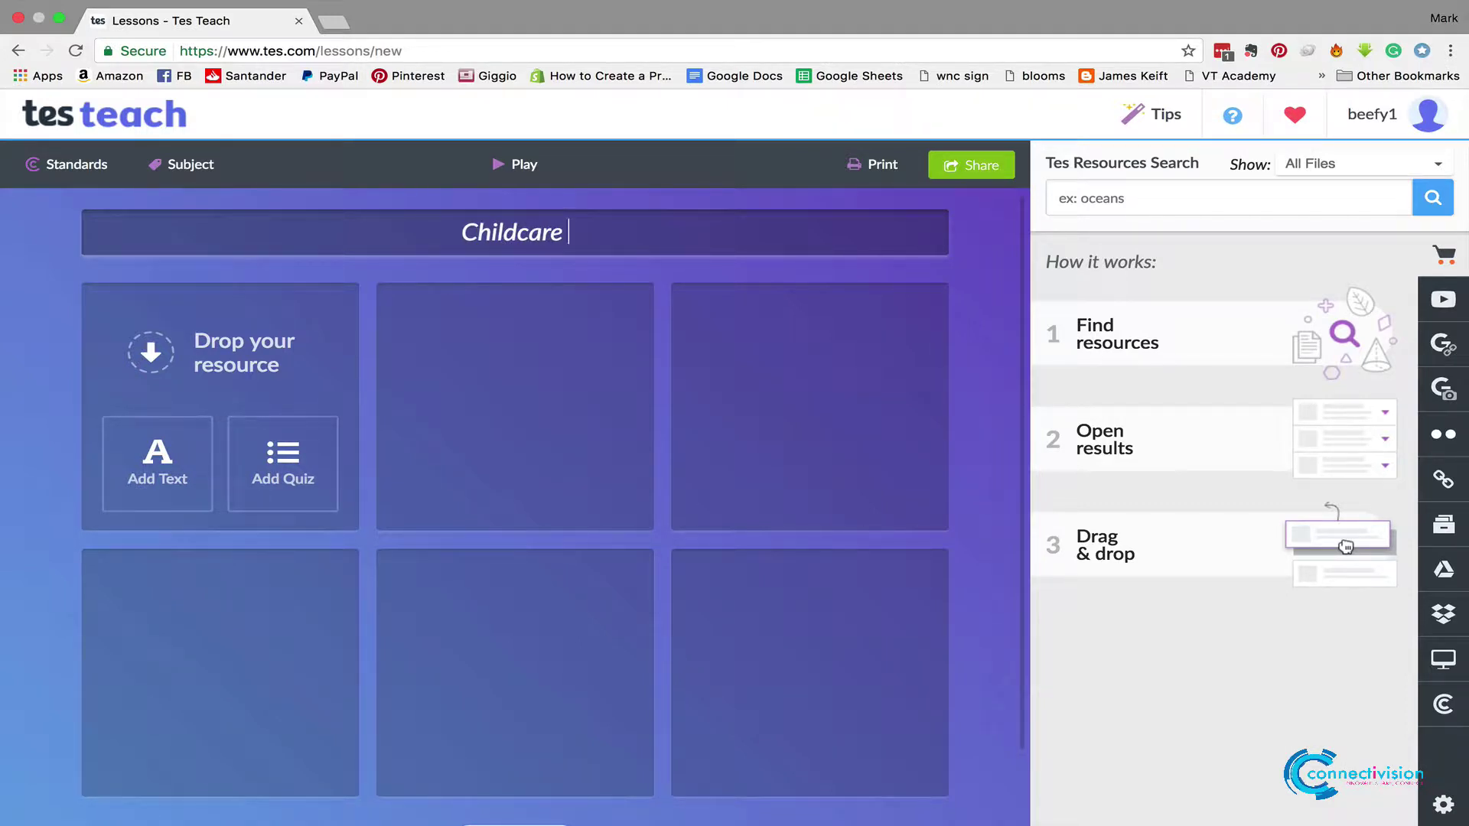
type(" Theory")
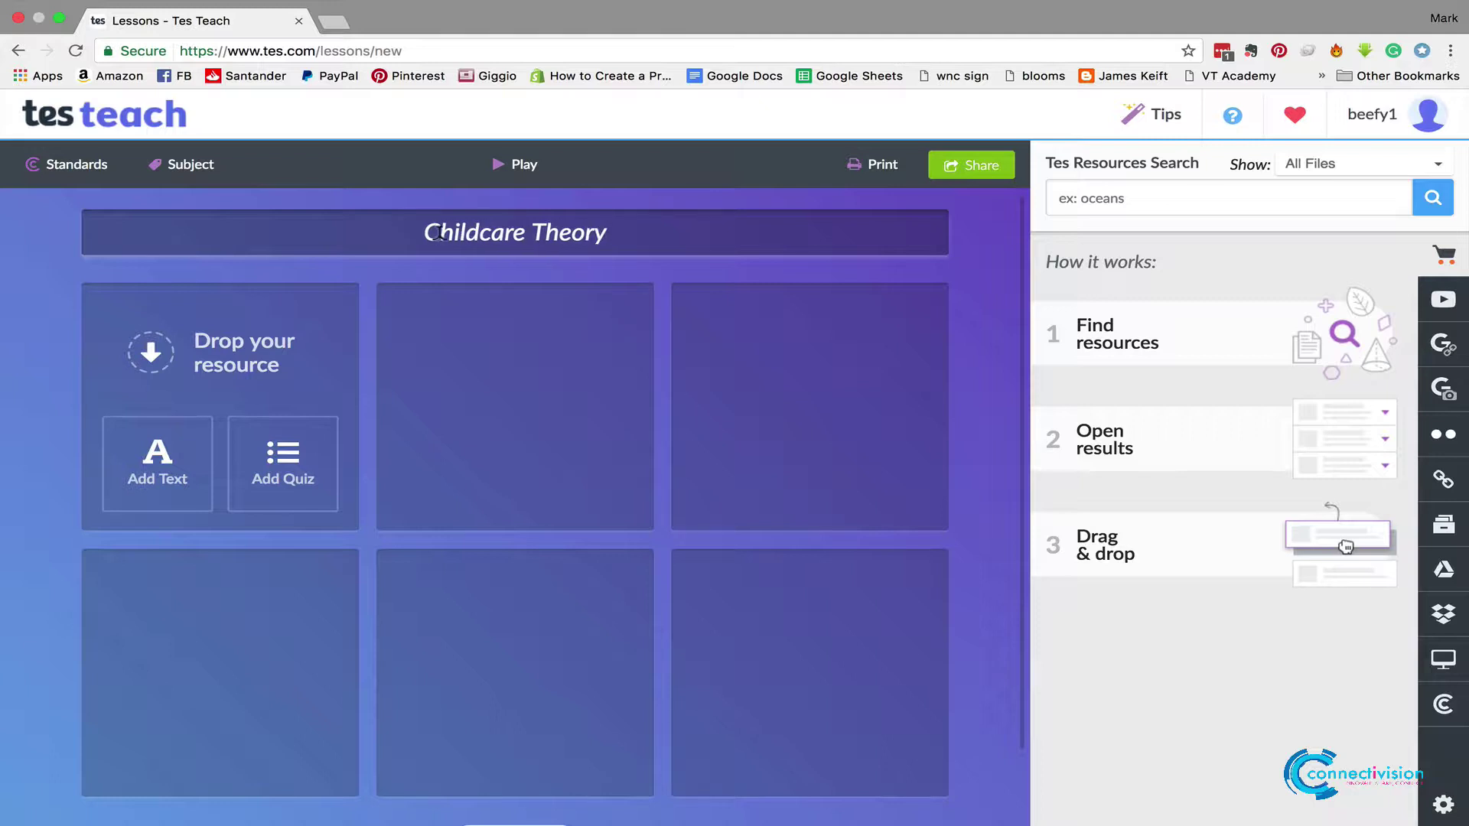
type(" - R")
key("BackSpace")
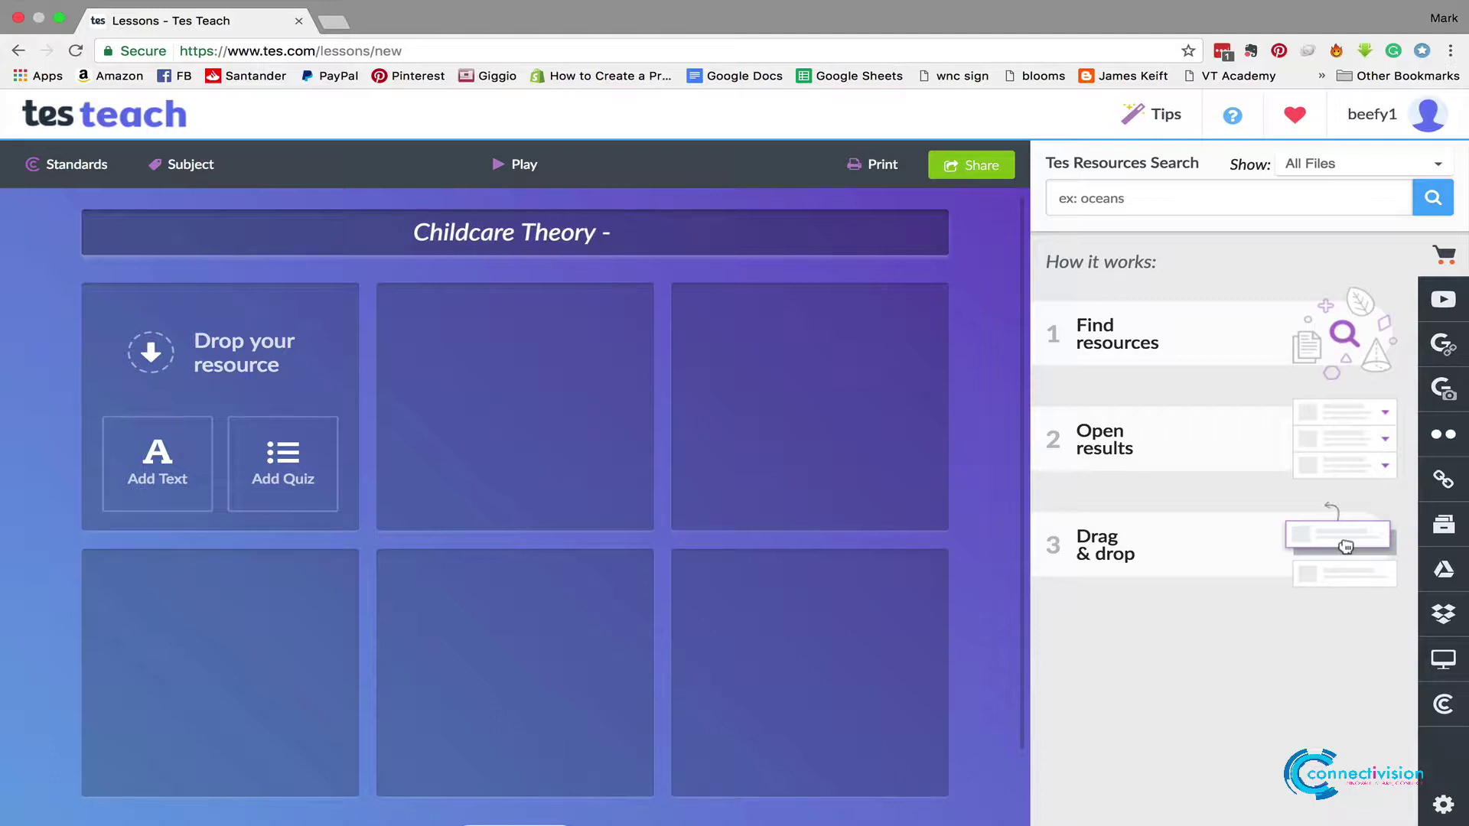
type("Forest ")
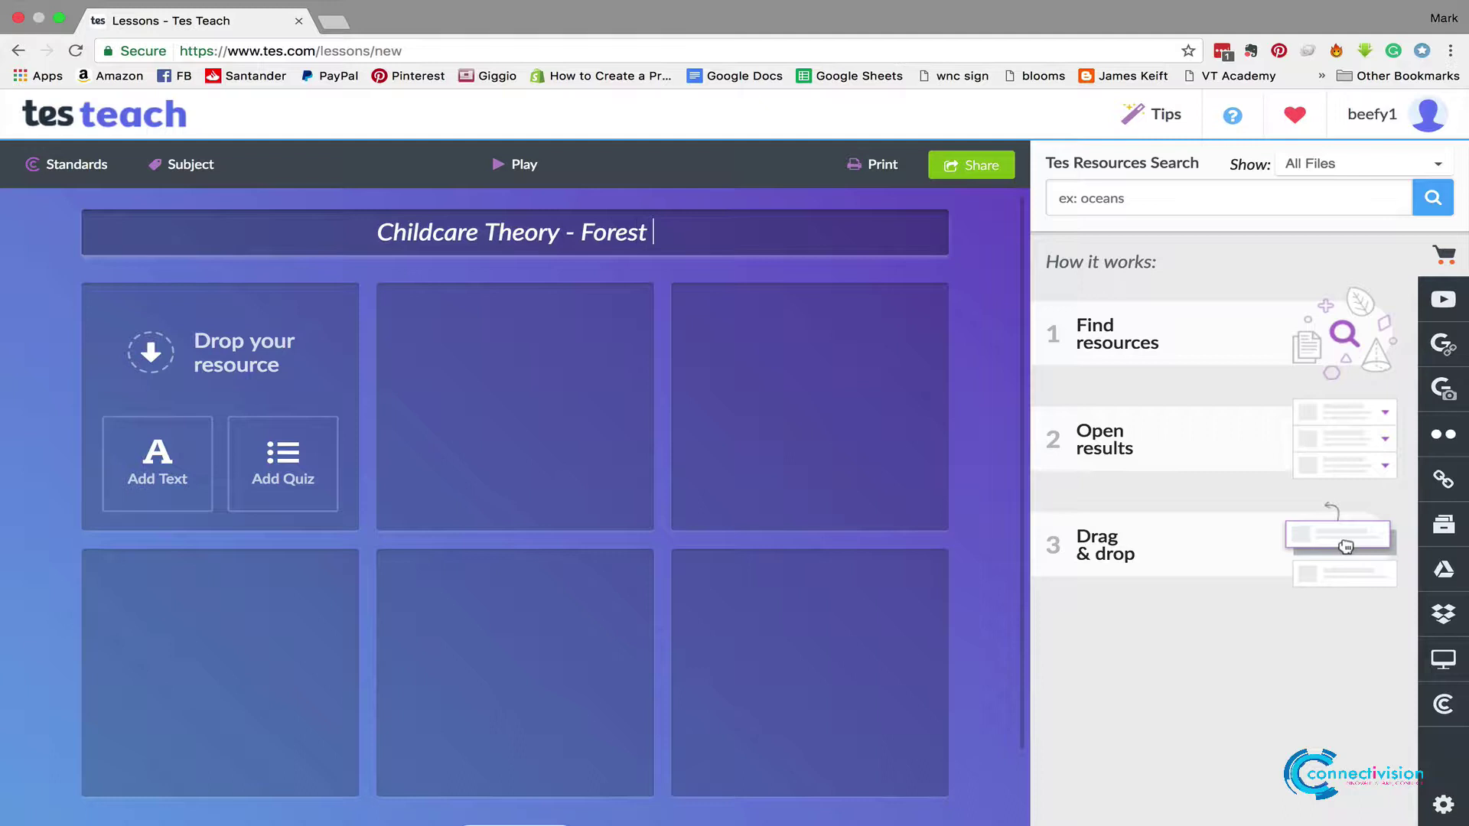
type("School")
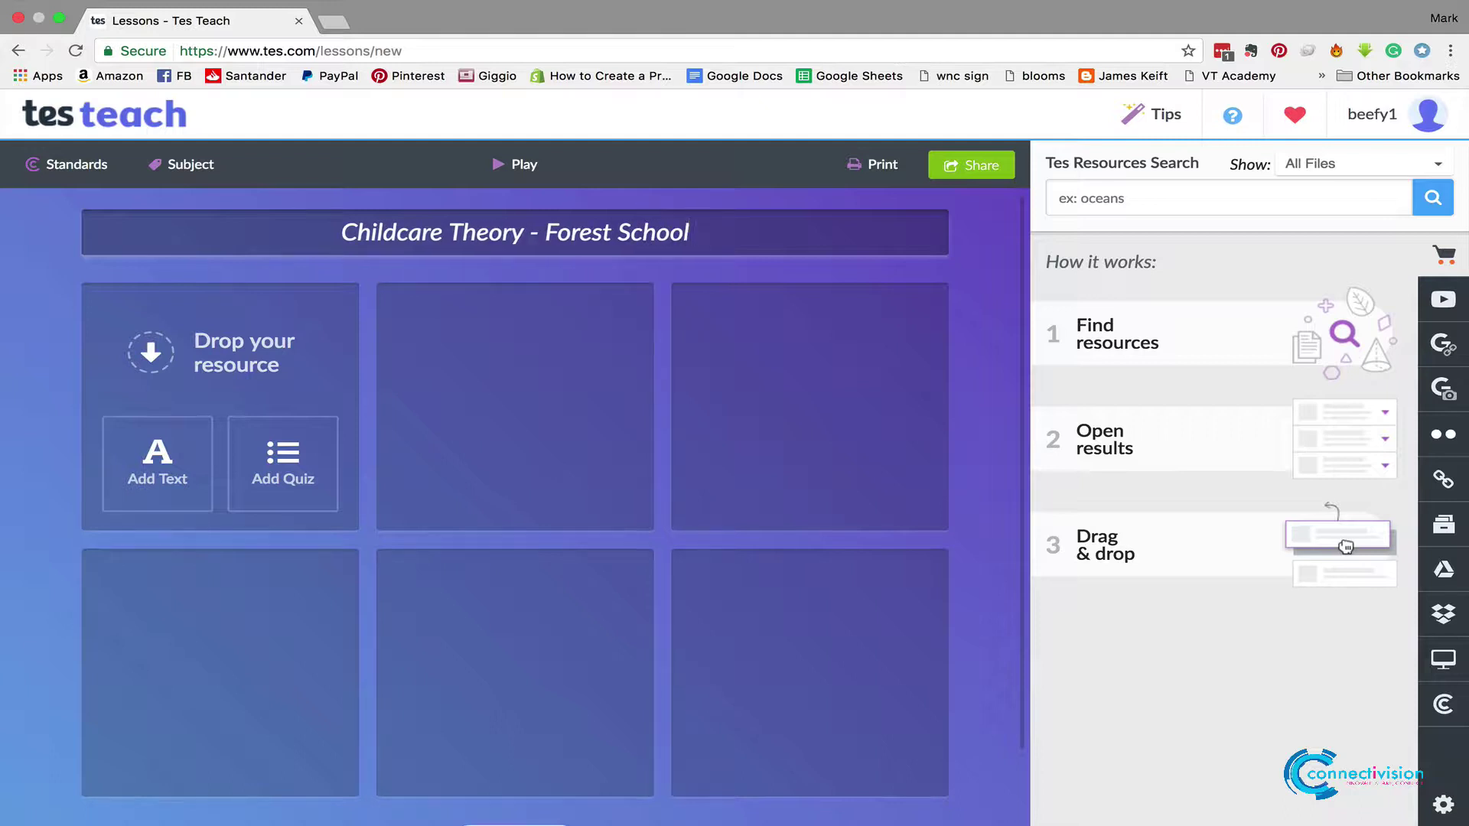
Add a text tile with a bold 'Learning Objectives' heading and a three-item numbered list
left_click(141, 457)
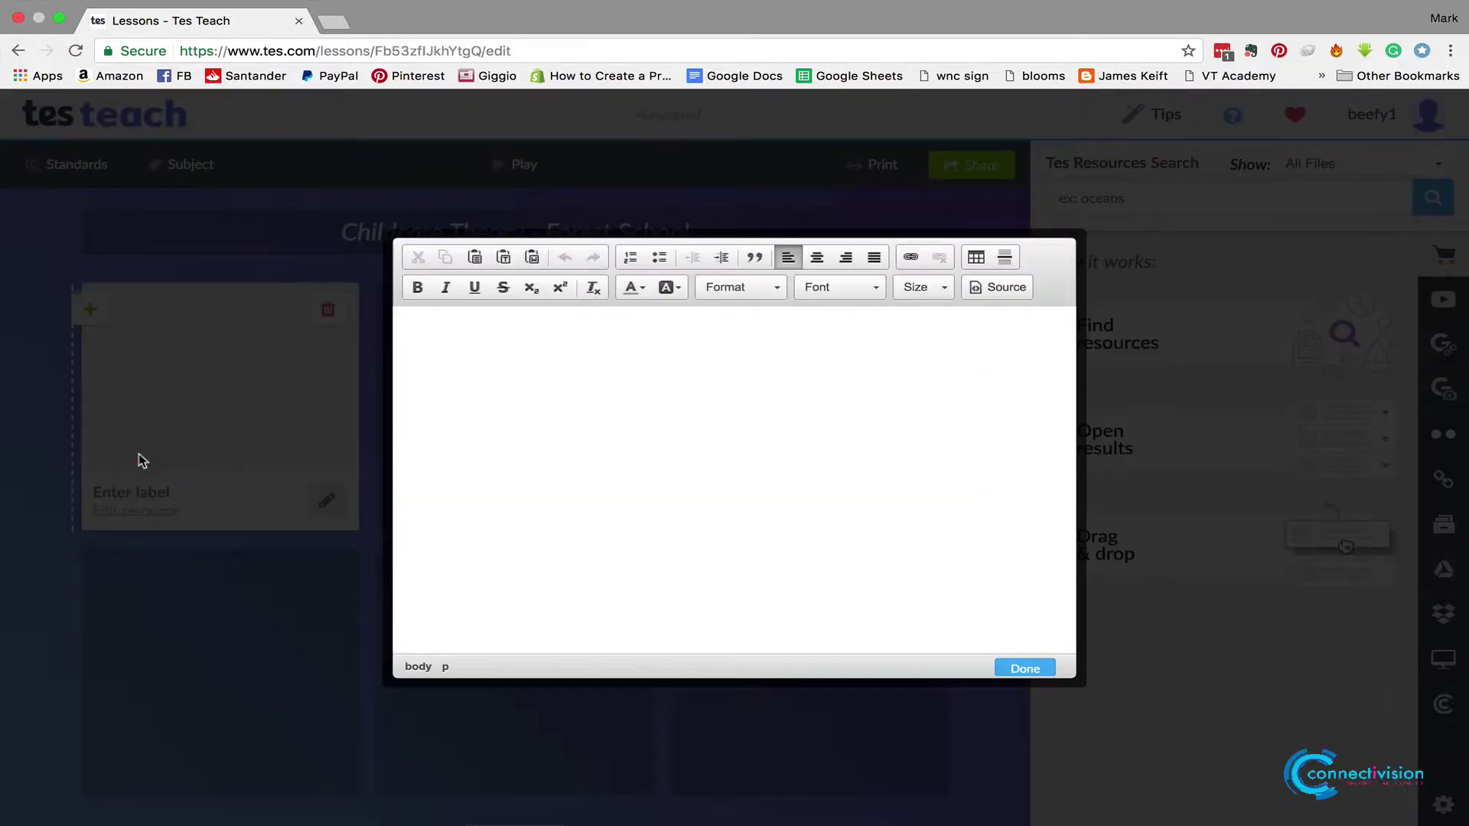
left_click(461, 351)
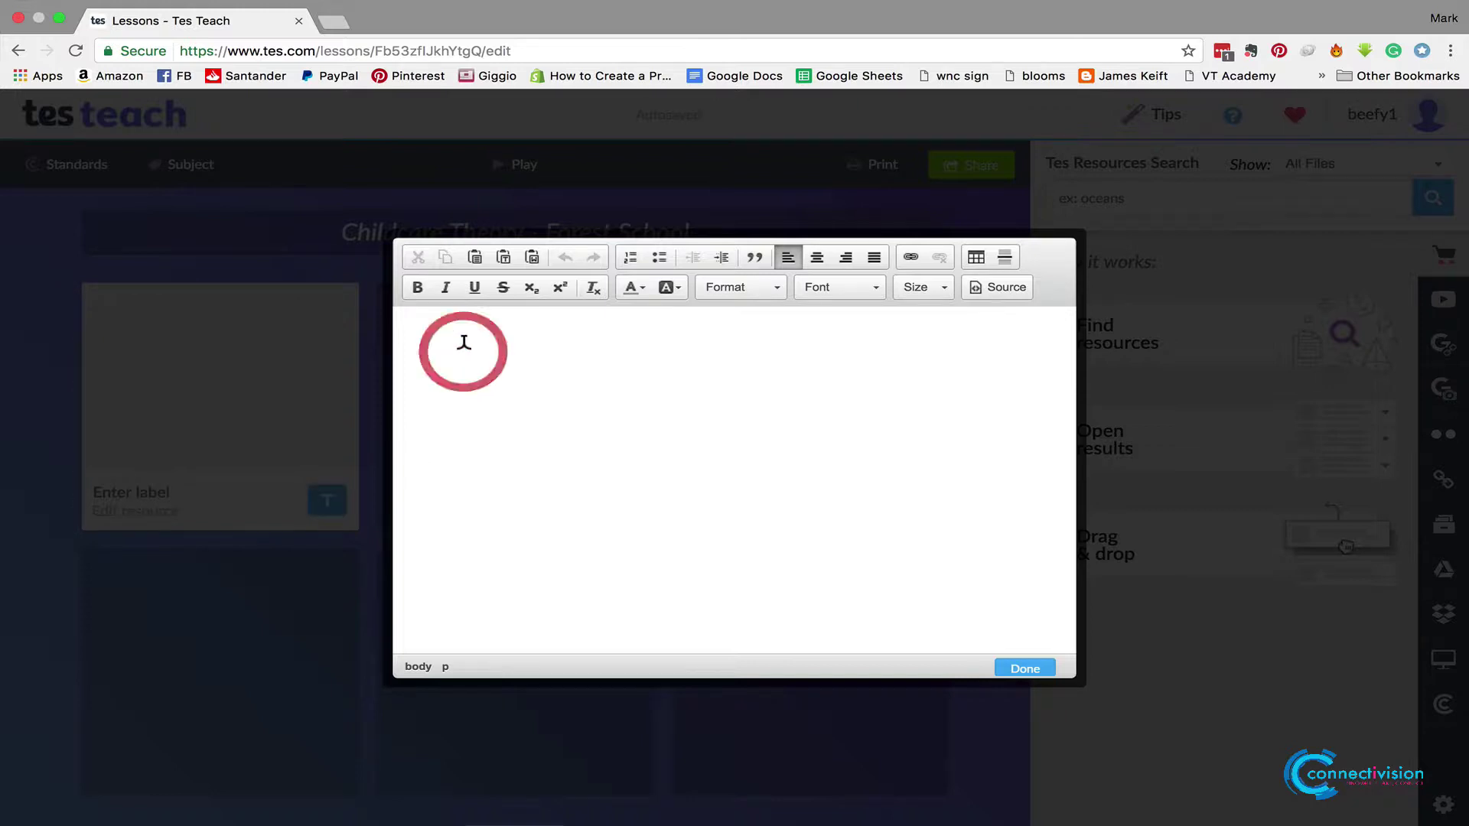
left_click(417, 287)
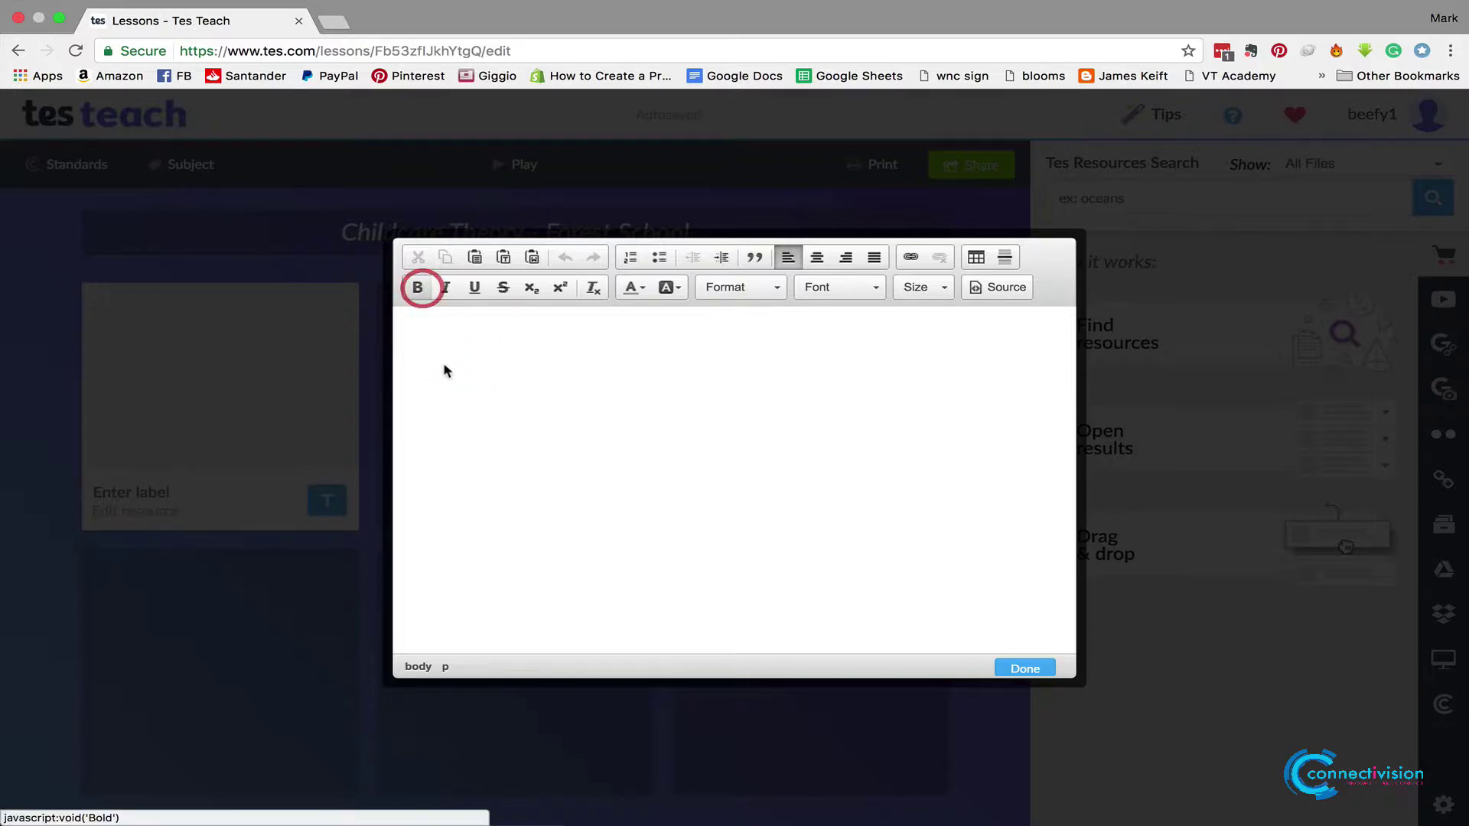
type("Lear")
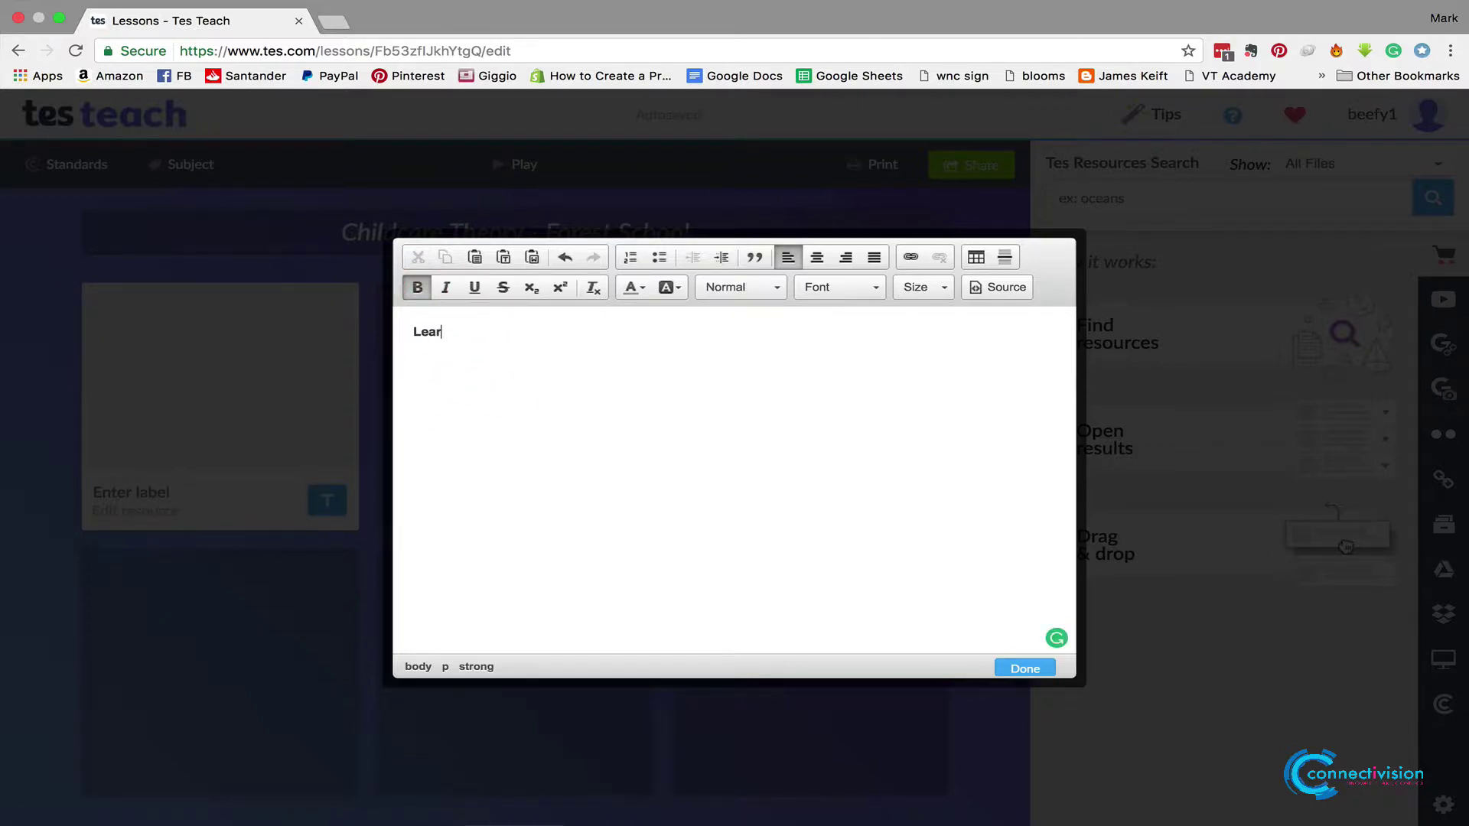
type("ning Objectives")
left_click(417, 287)
key("Return")
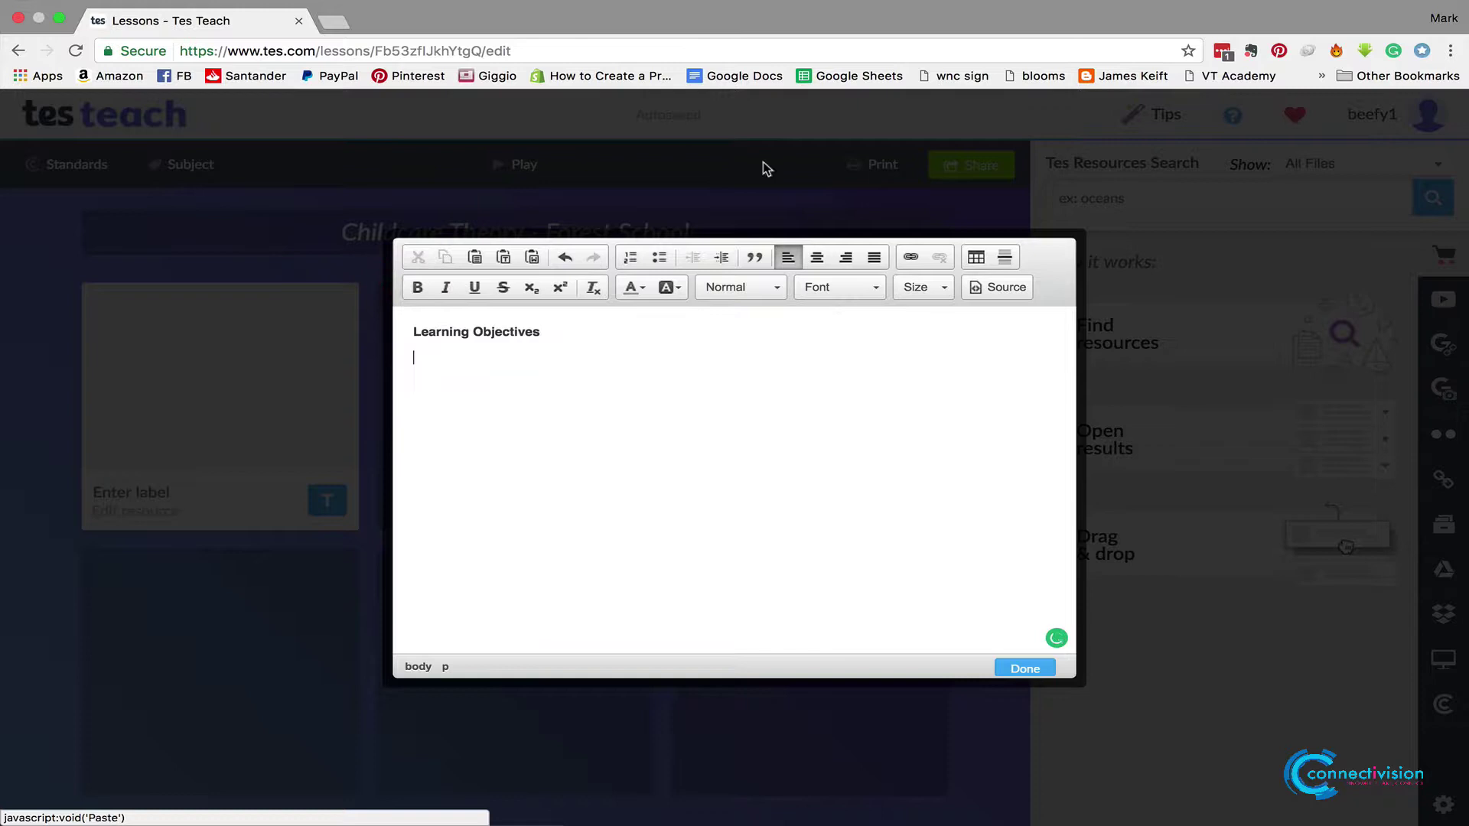
left_click(635, 258)
type("khjgjkh")
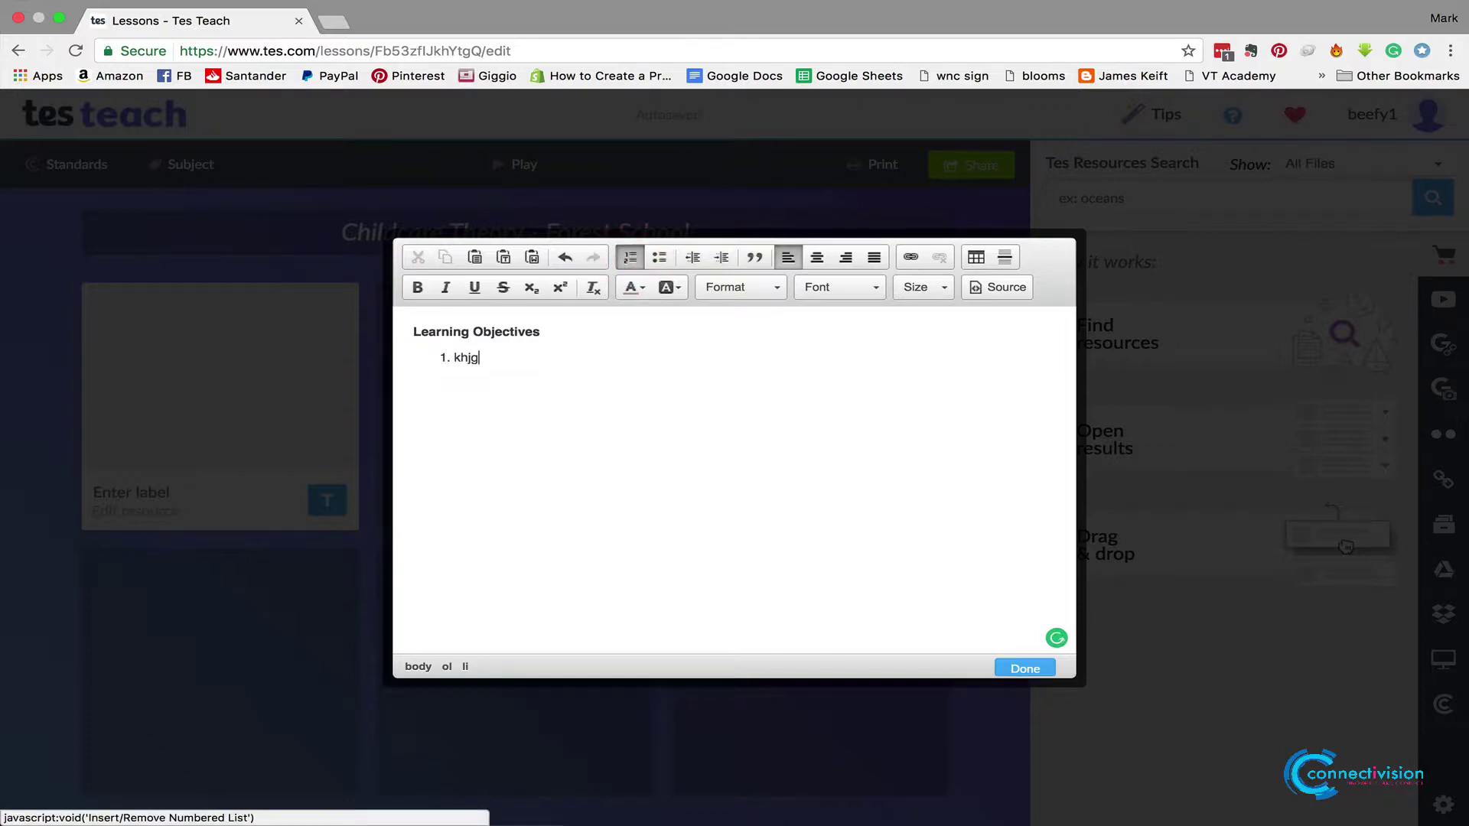
key("Return")
type("ljhklj")
key("Return")
key("Return")
left_click(630, 258)
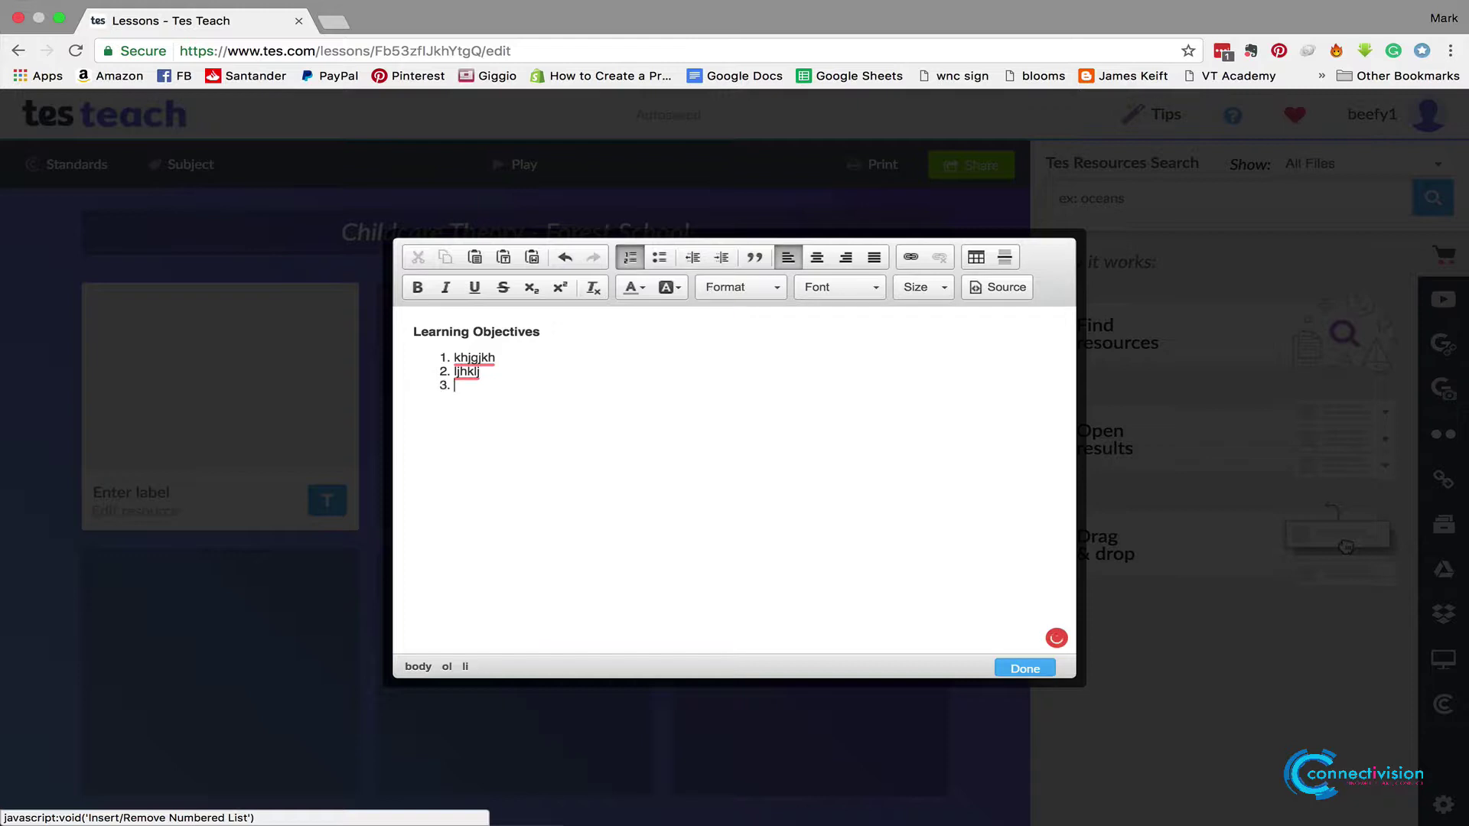
type("hkljh")
key("Return")
key("Return")
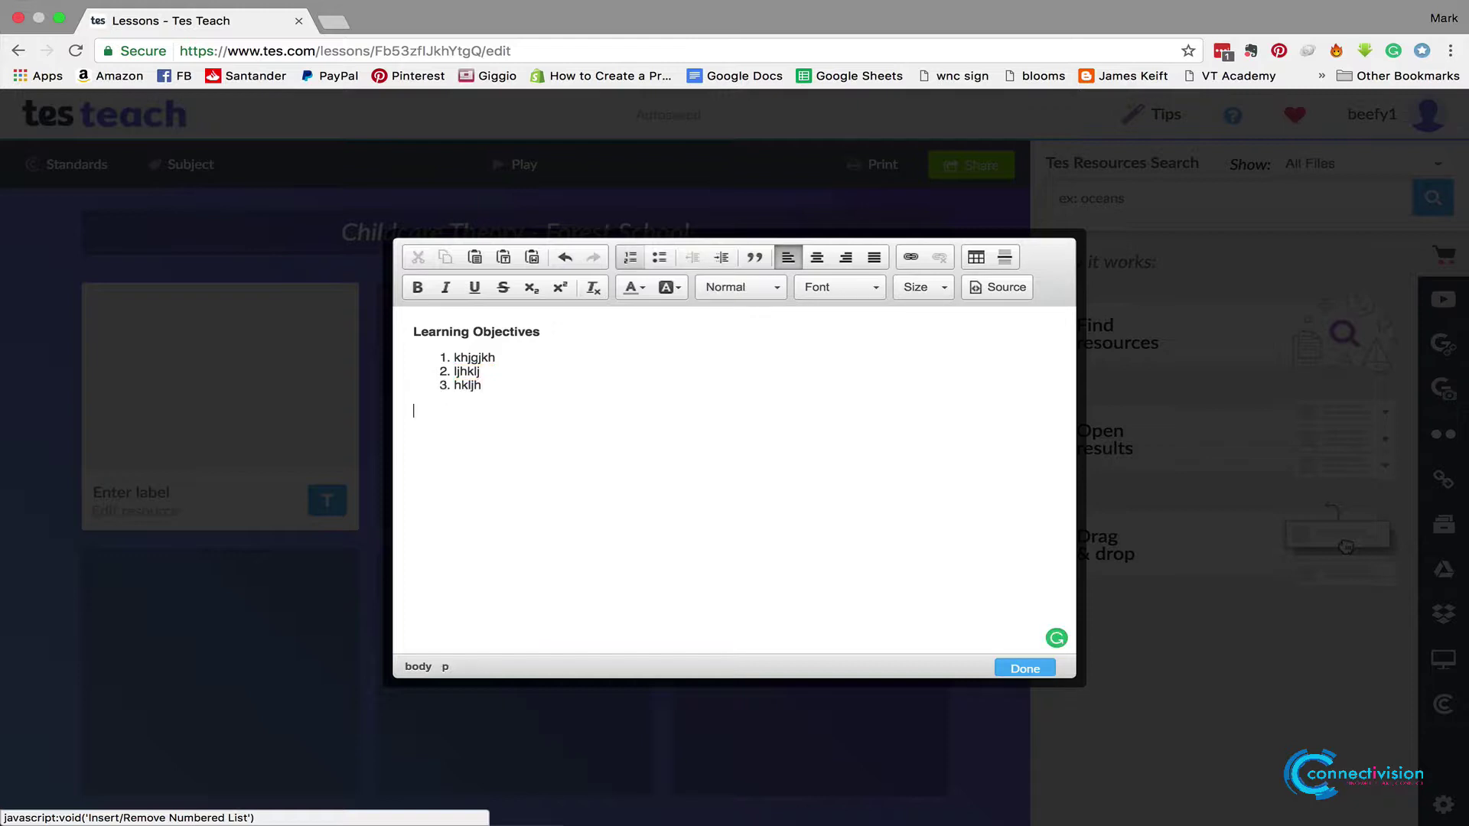
Add a bold 'Tasks' heading with two bullets, unbold the last bullet, and finish the tile
left_click(417, 287)
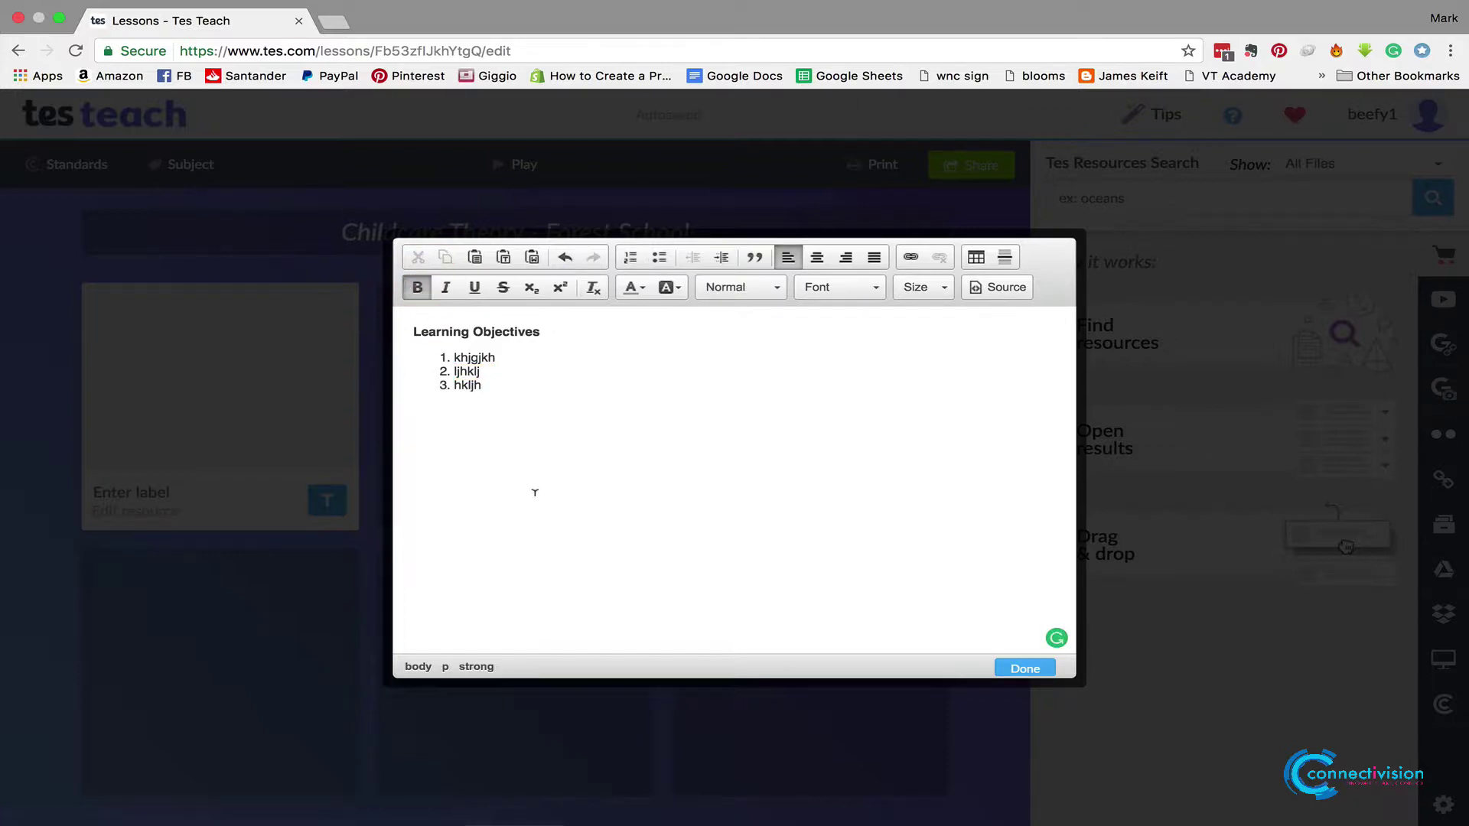
type("Taks")
key("BackSpace")
key("BackSpace")
key("BackSpace")
type("sks")
key("Return")
left_click(659, 257)
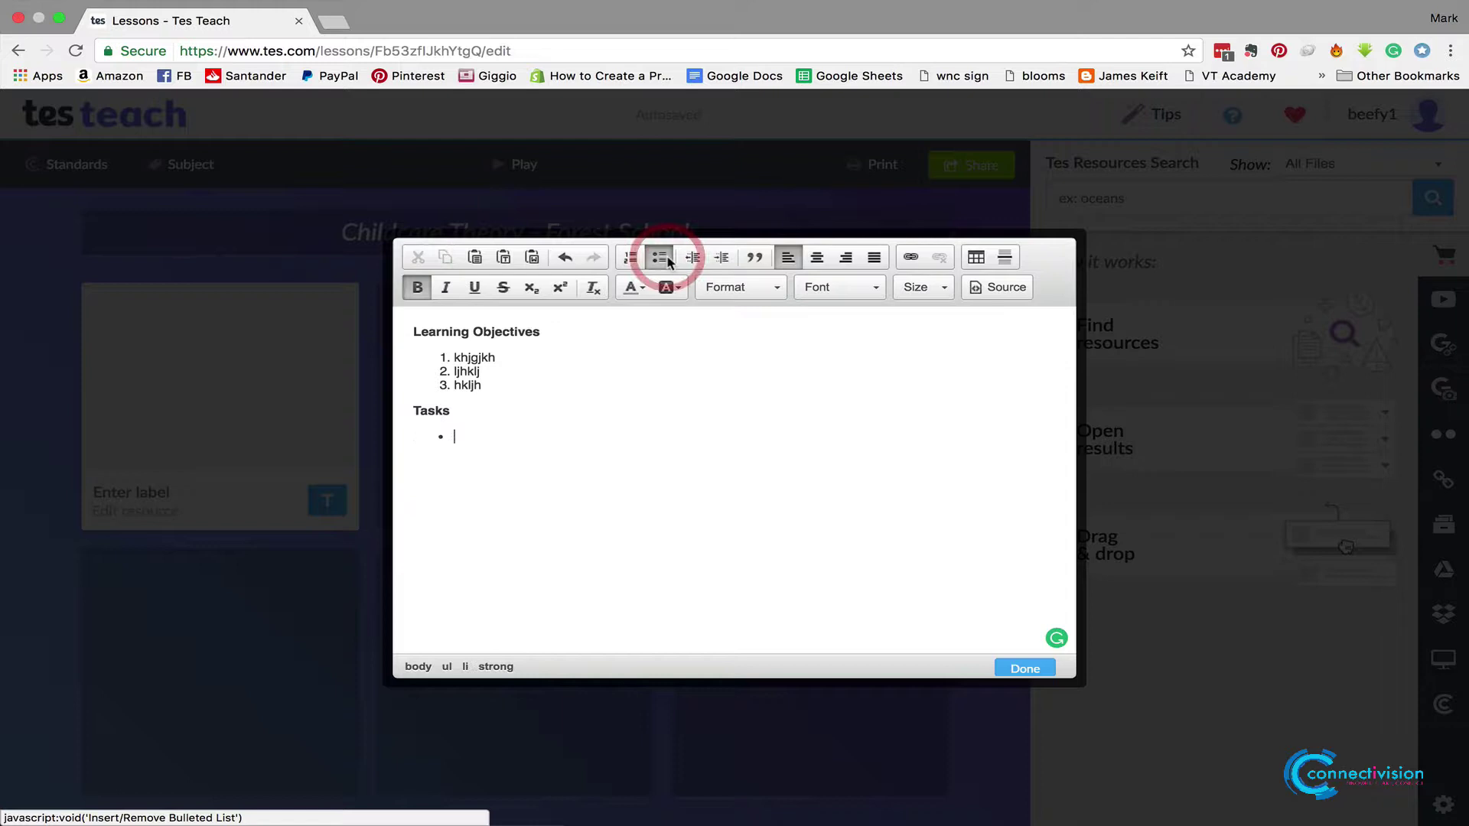
type("dfv")
key("Return")
type("dfsf ")
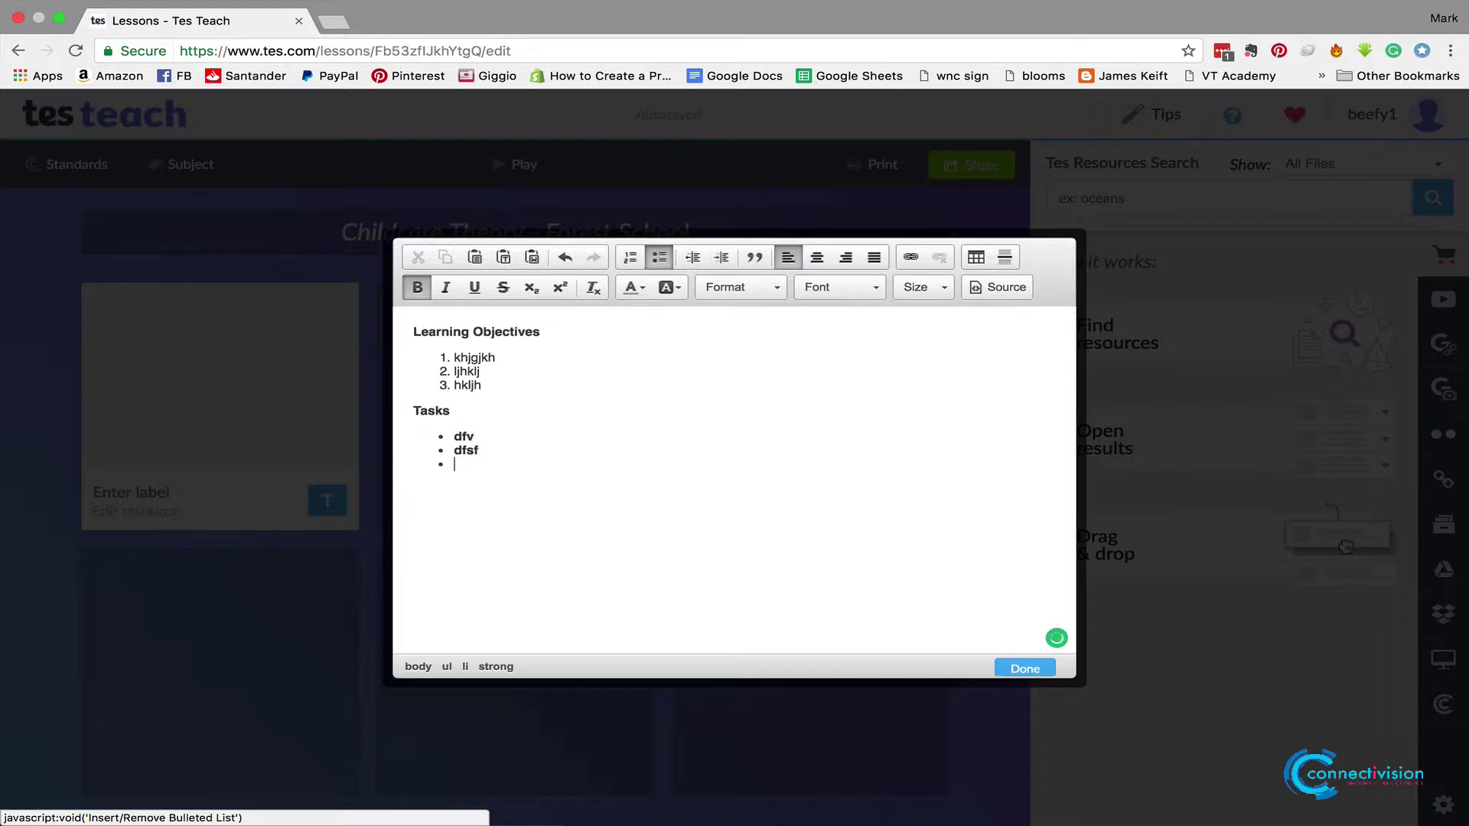
type("dsf")
left_click_drag(505, 464, 454, 464)
left_click(417, 287)
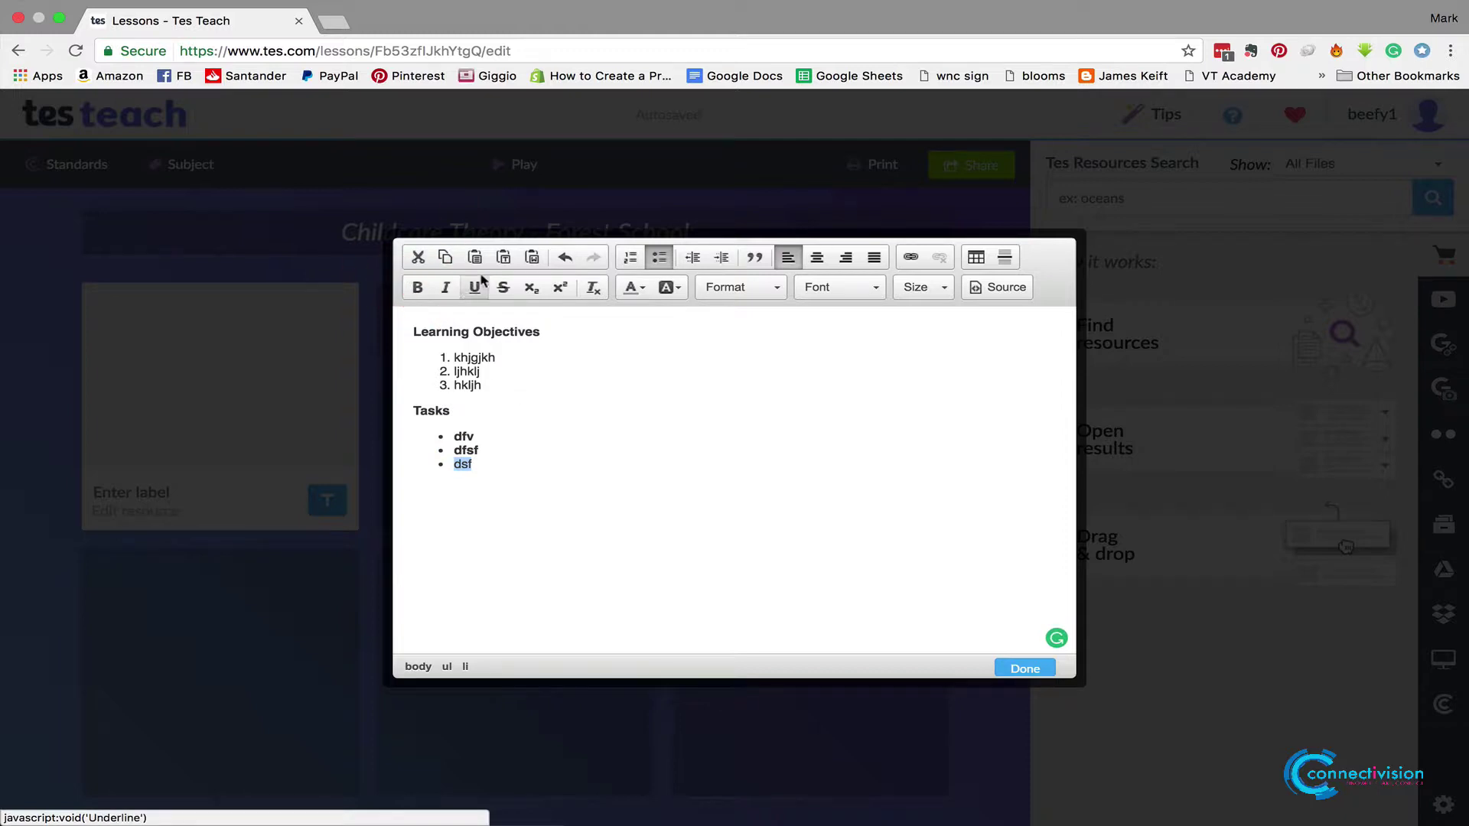
left_click(919, 527)
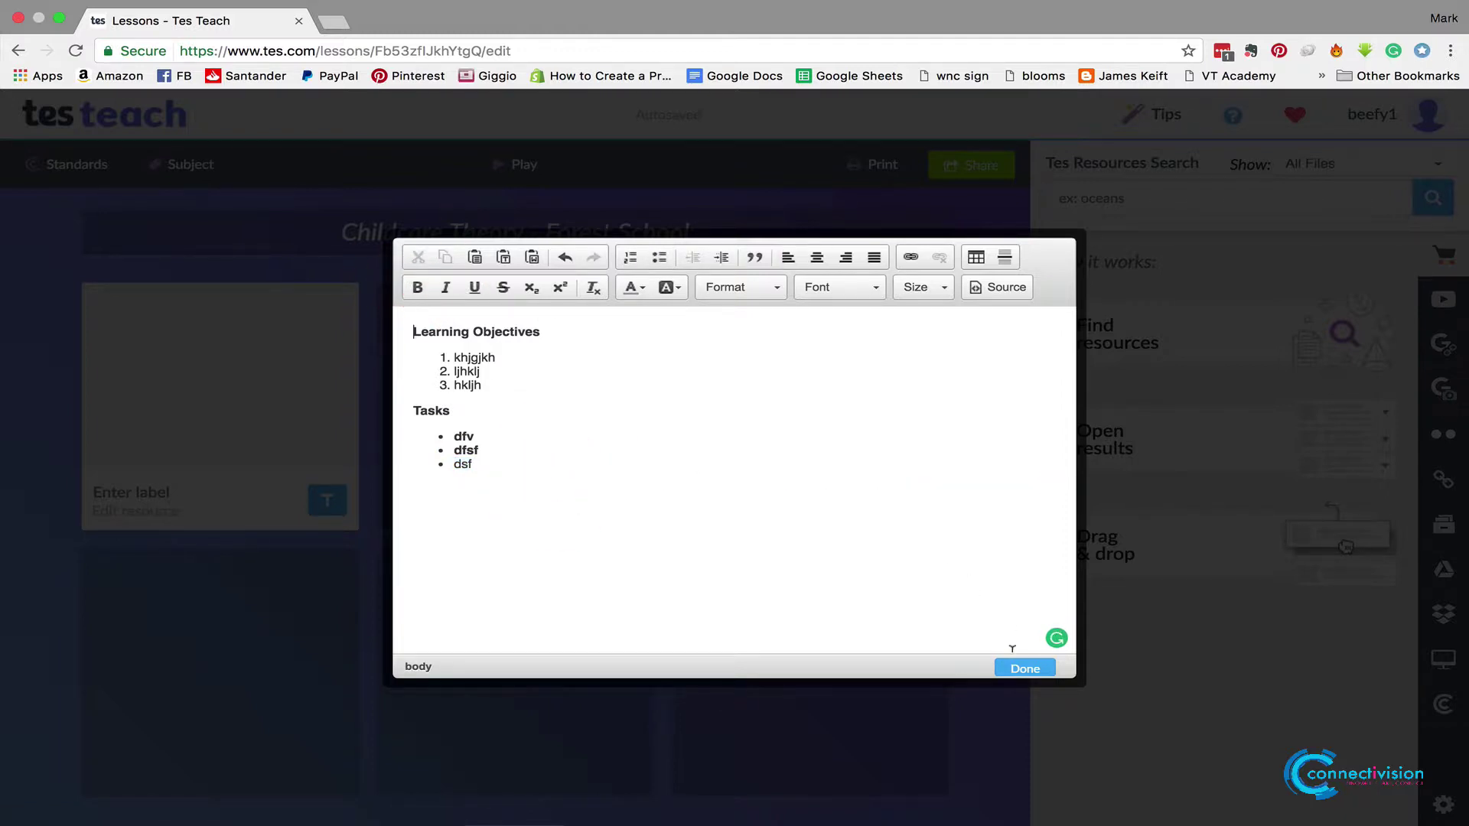
left_click(1018, 669)
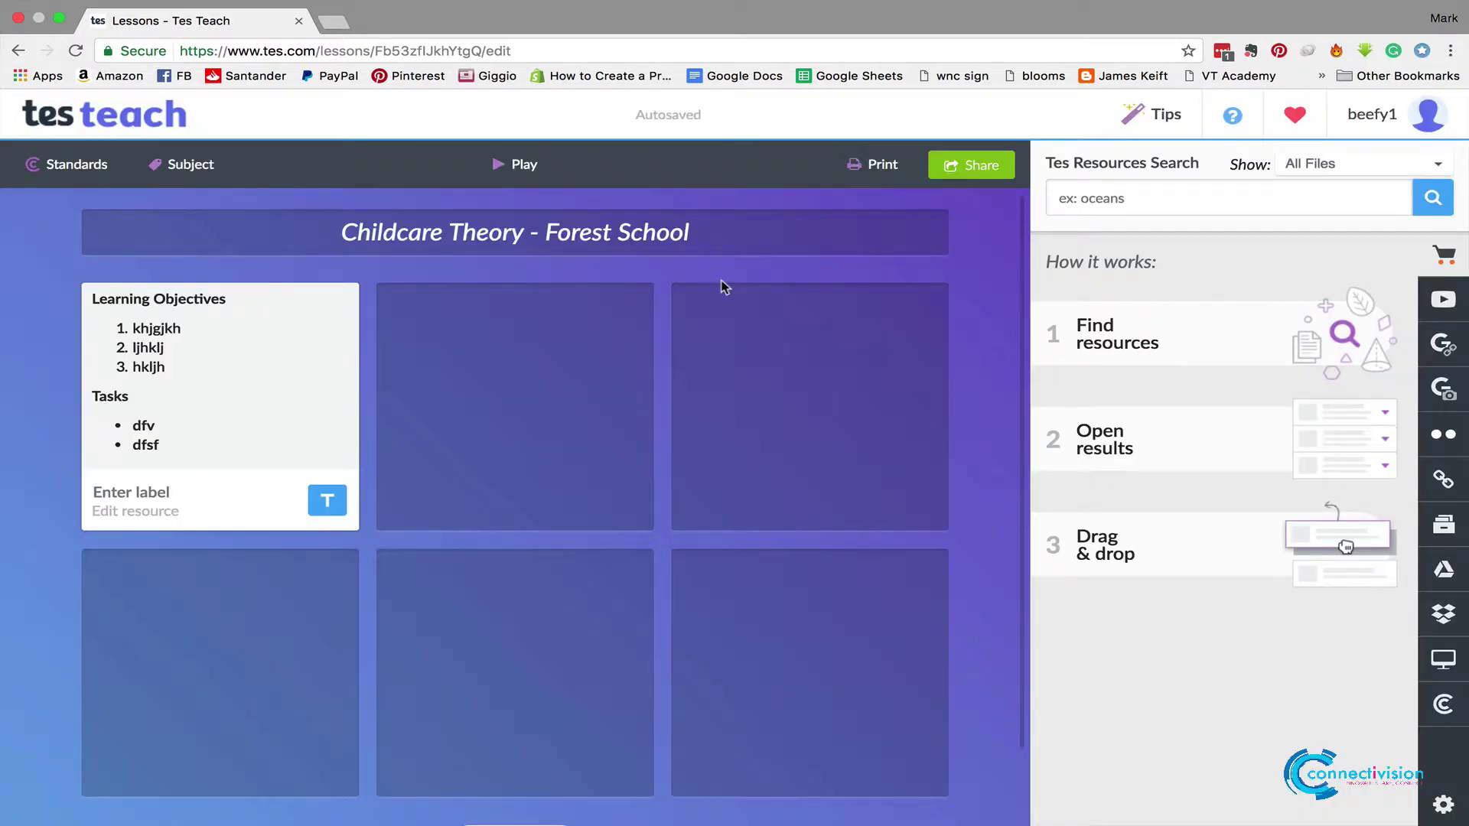
Search the YouTube resources for 'Forest school approach'
mouse_move(102, 406)
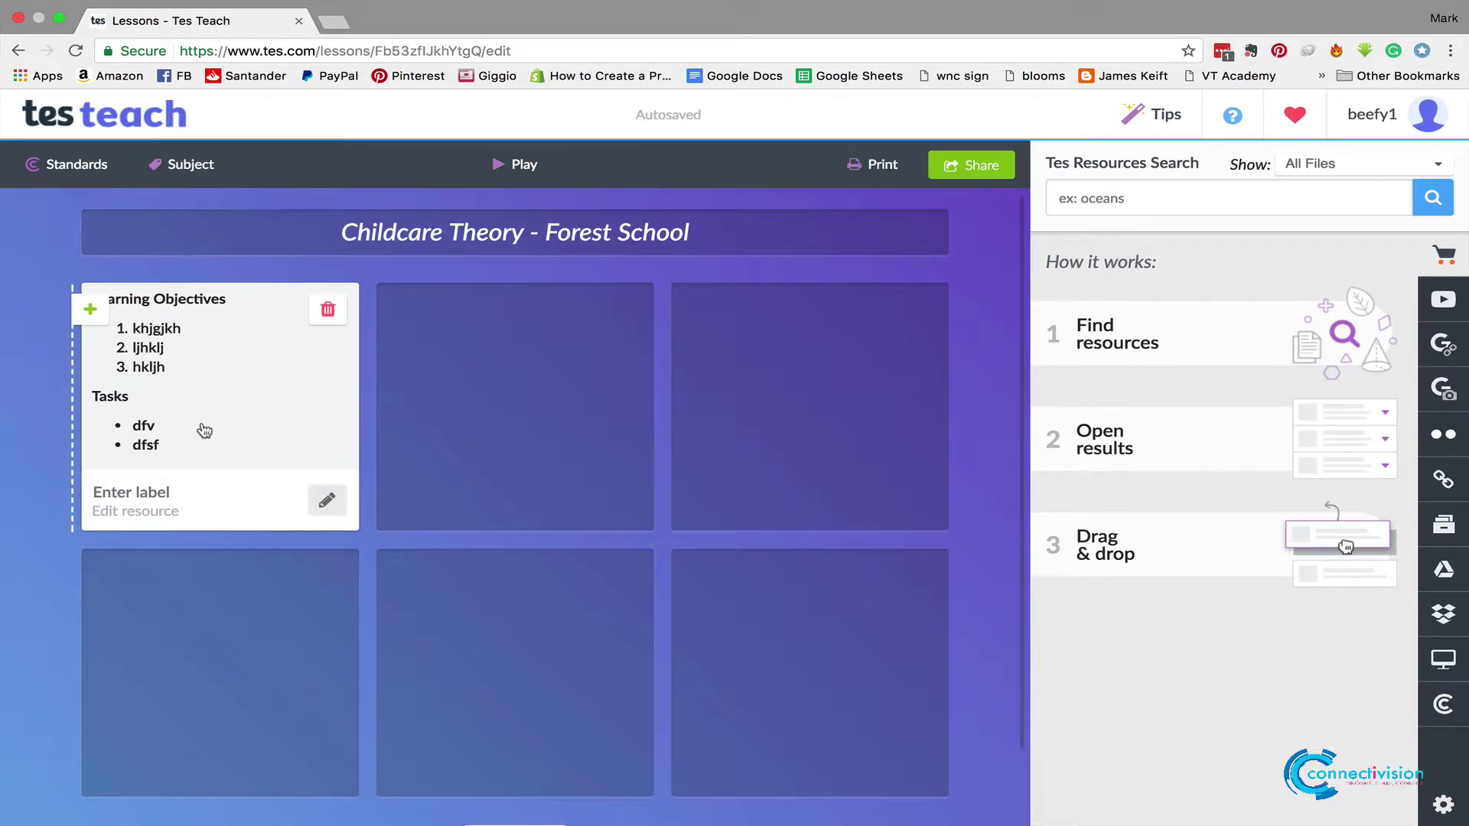
mouse_move(404, 420)
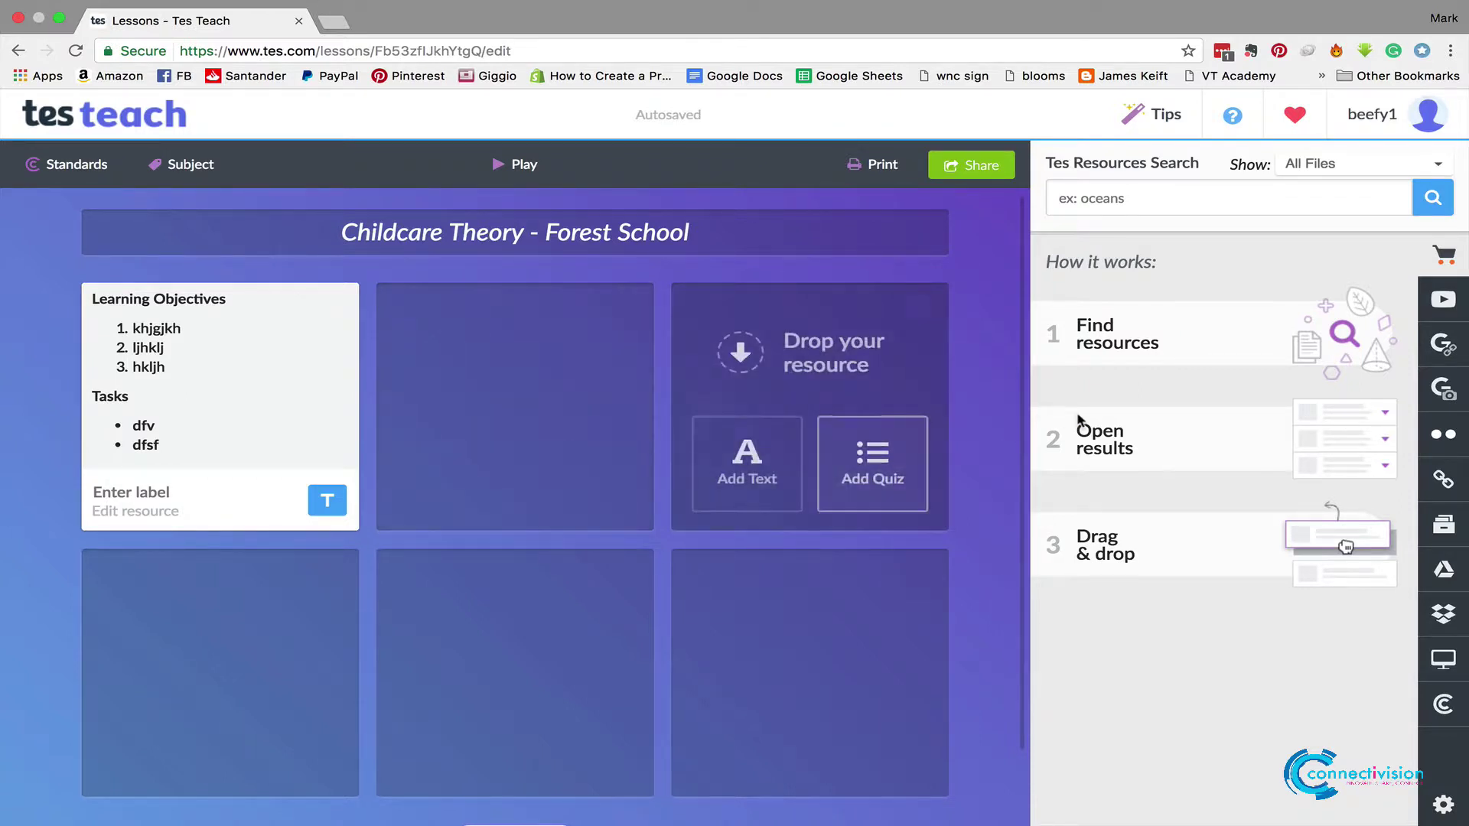
left_click(1445, 302)
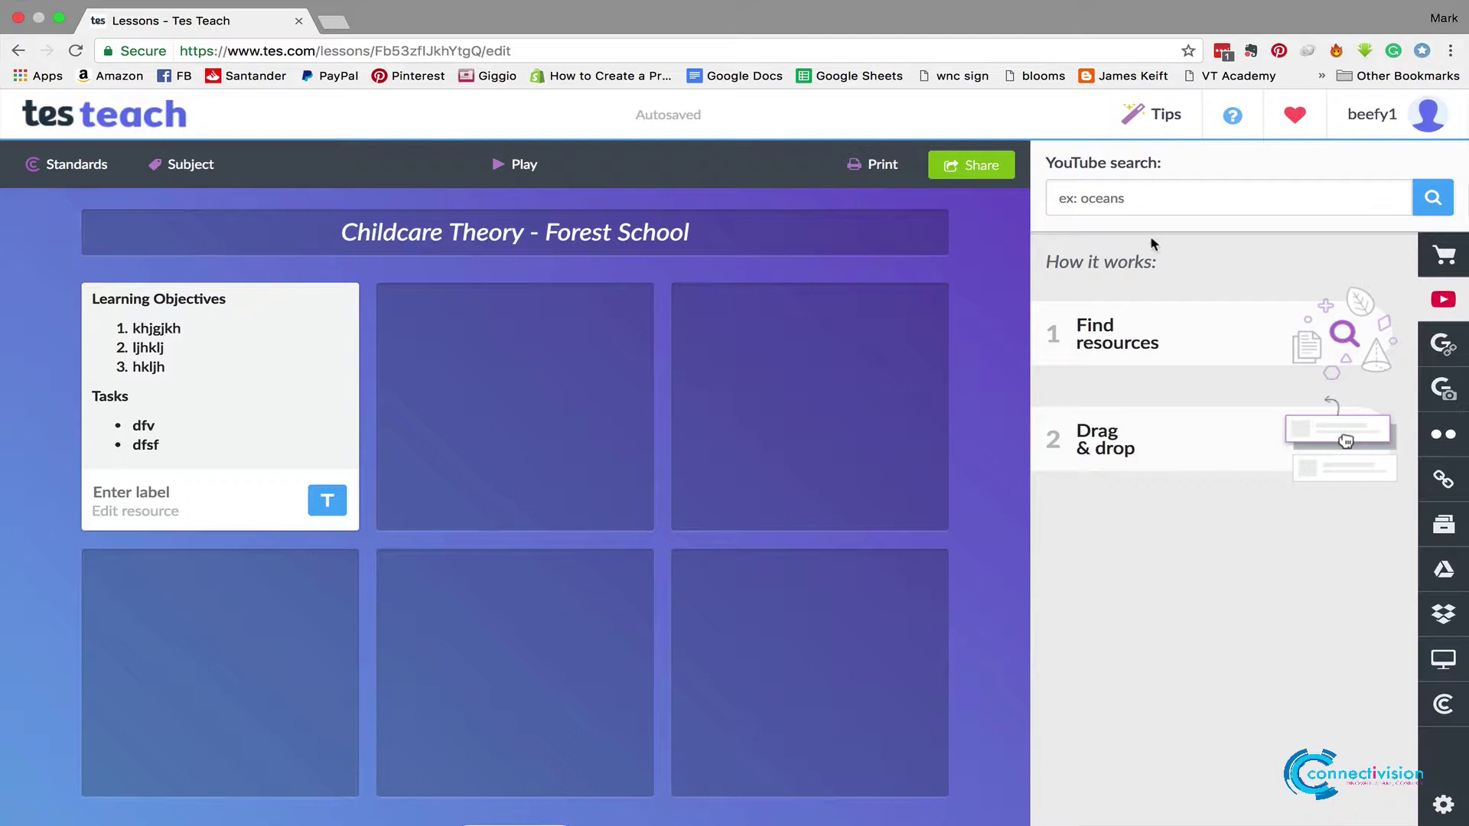
left_click(1116, 189)
type("For")
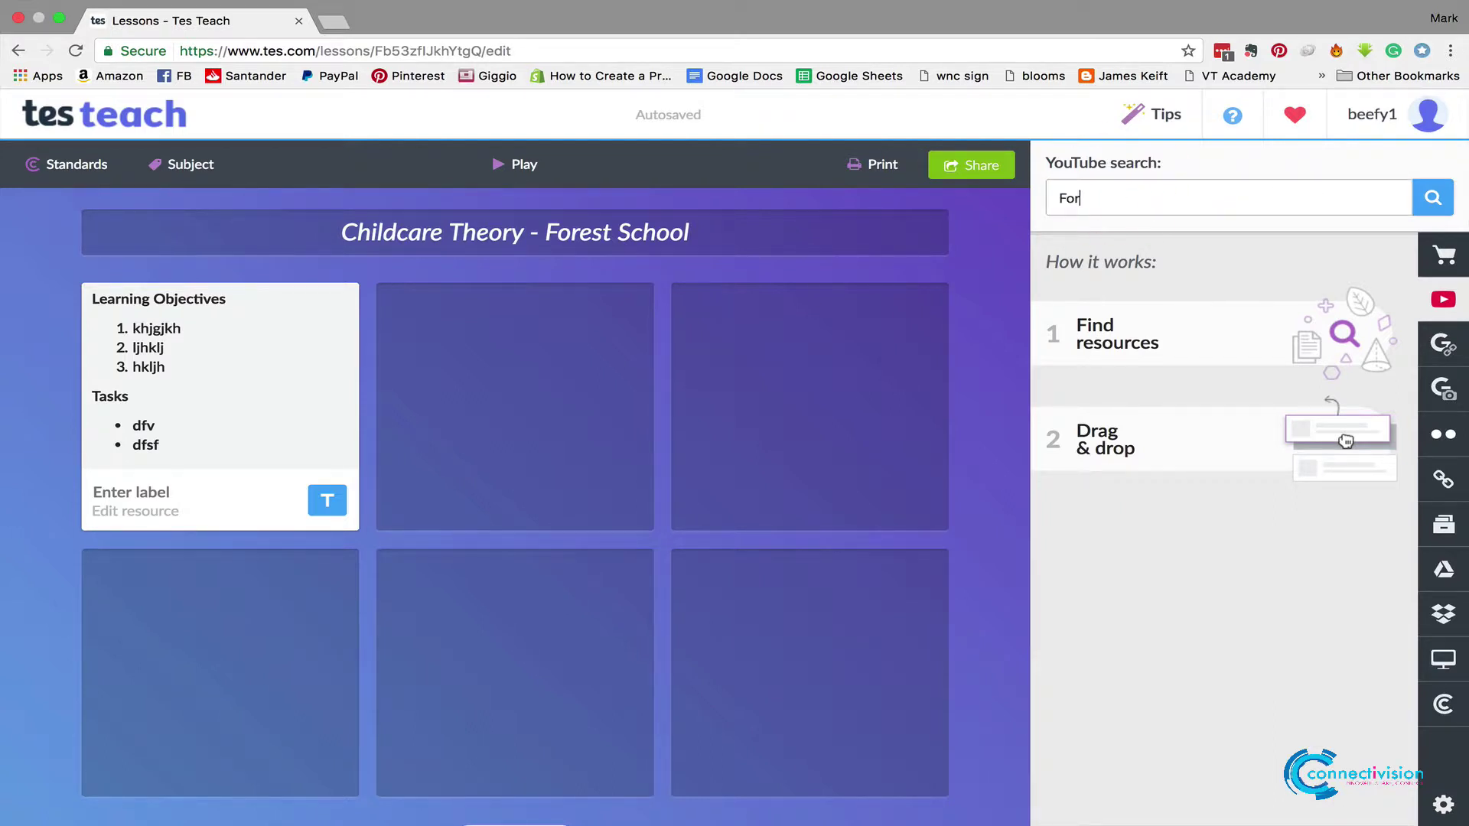
type("est school approach")
key("Return")
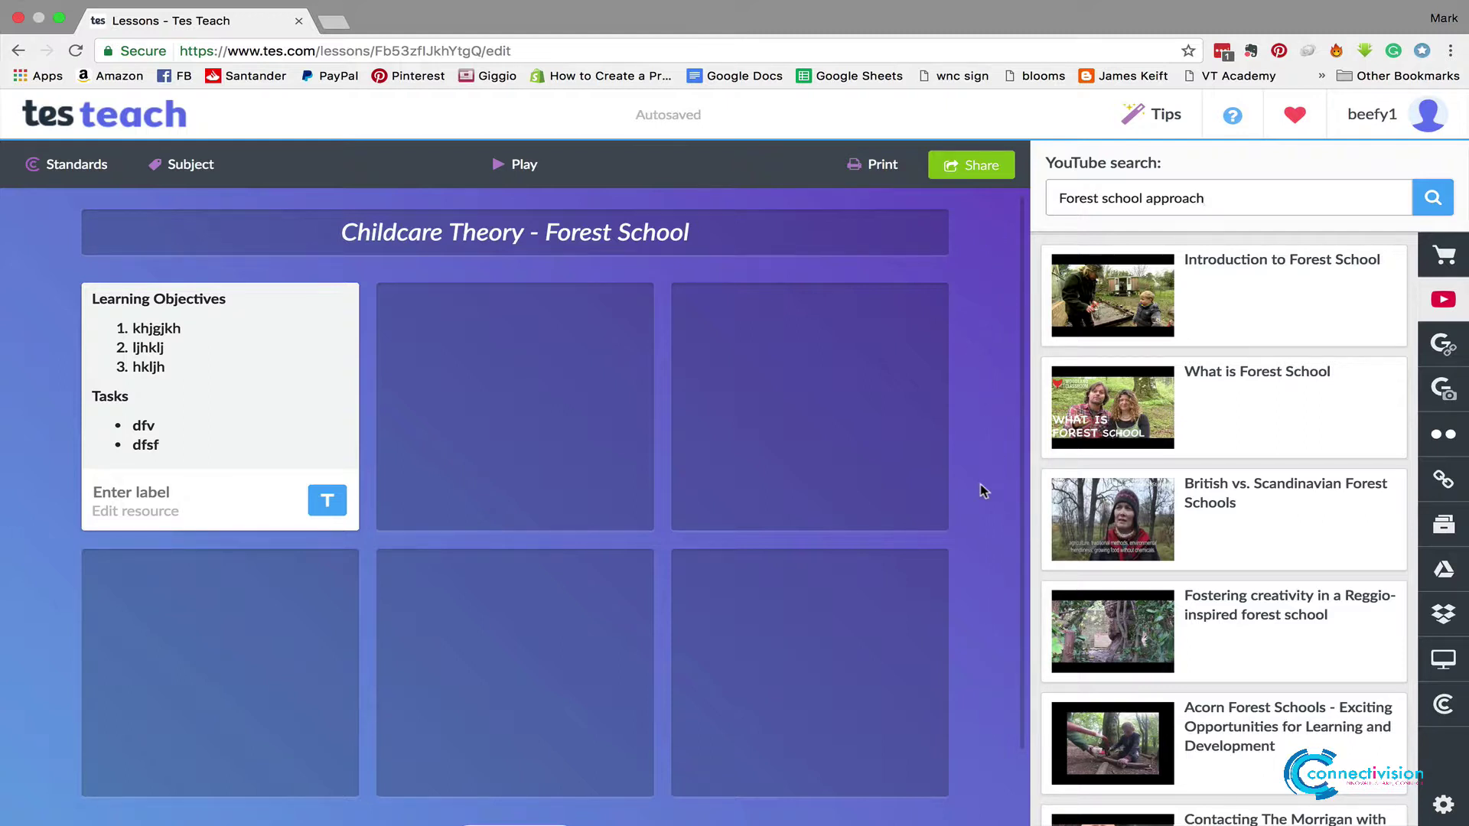
Preview 'Introduction to Forest School', skip ahead to the interview, then pause and close it
mouse_move(1077, 528)
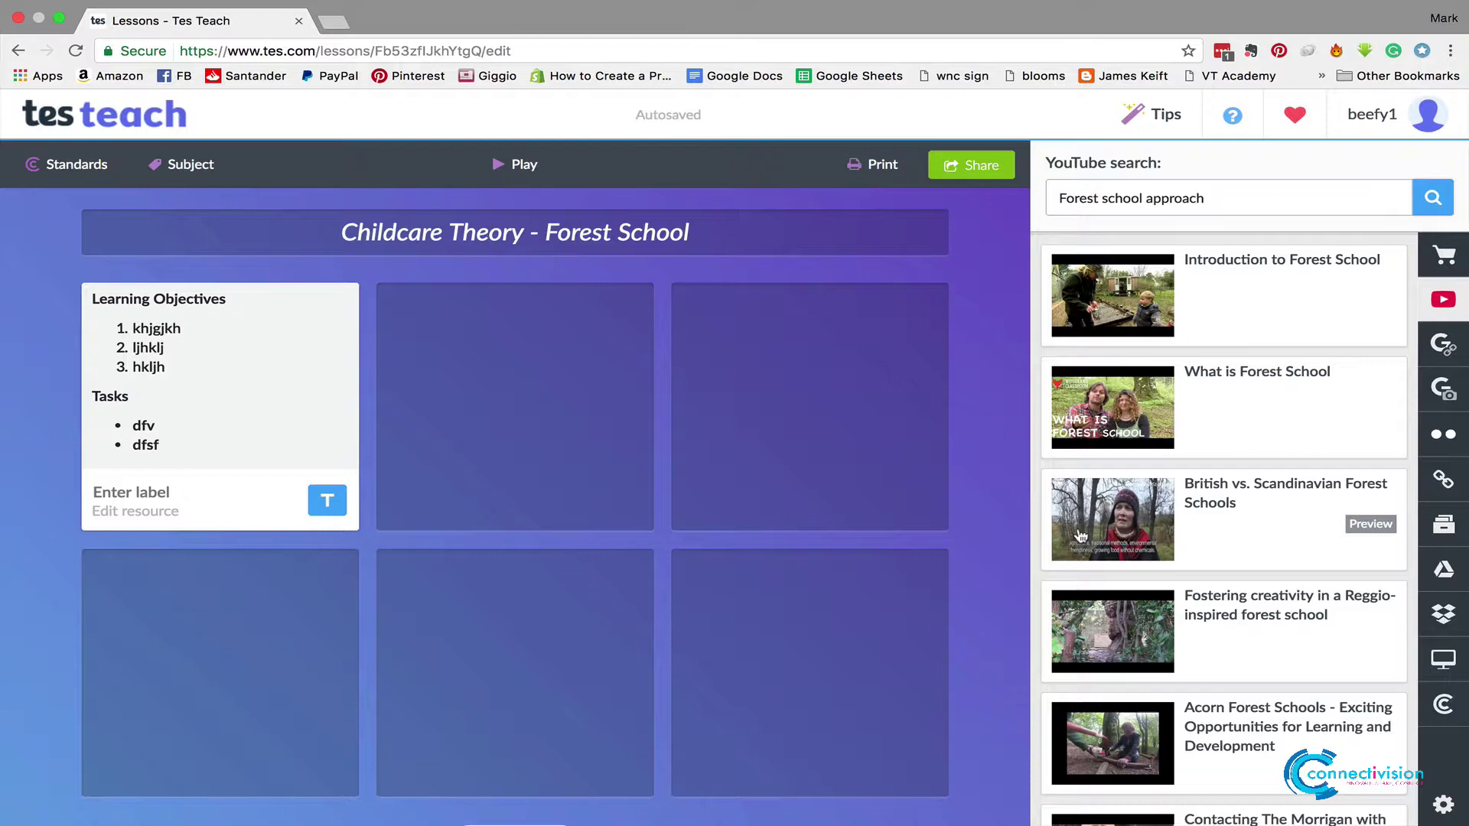
left_click(1095, 295)
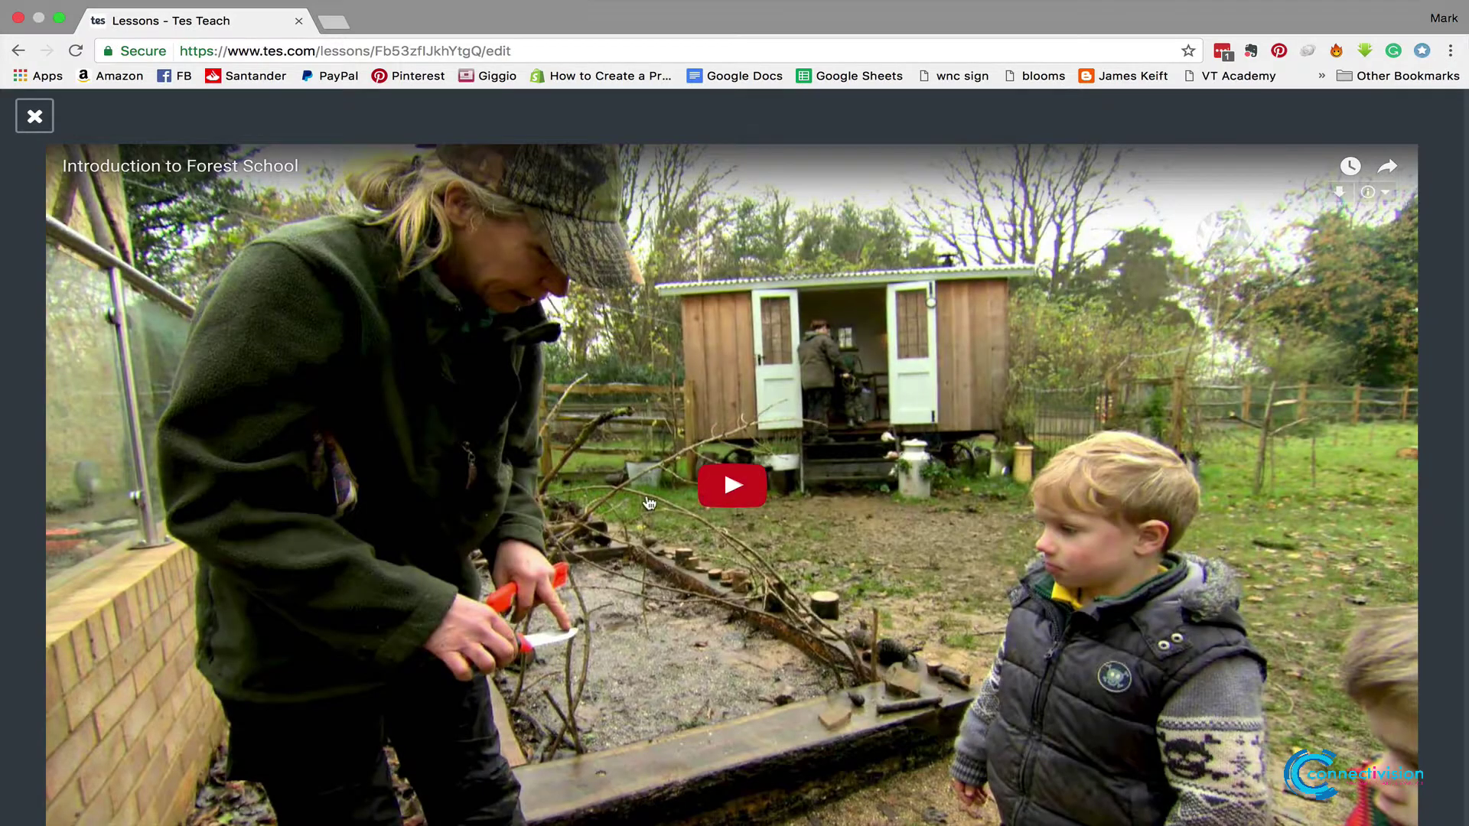
left_click(719, 496)
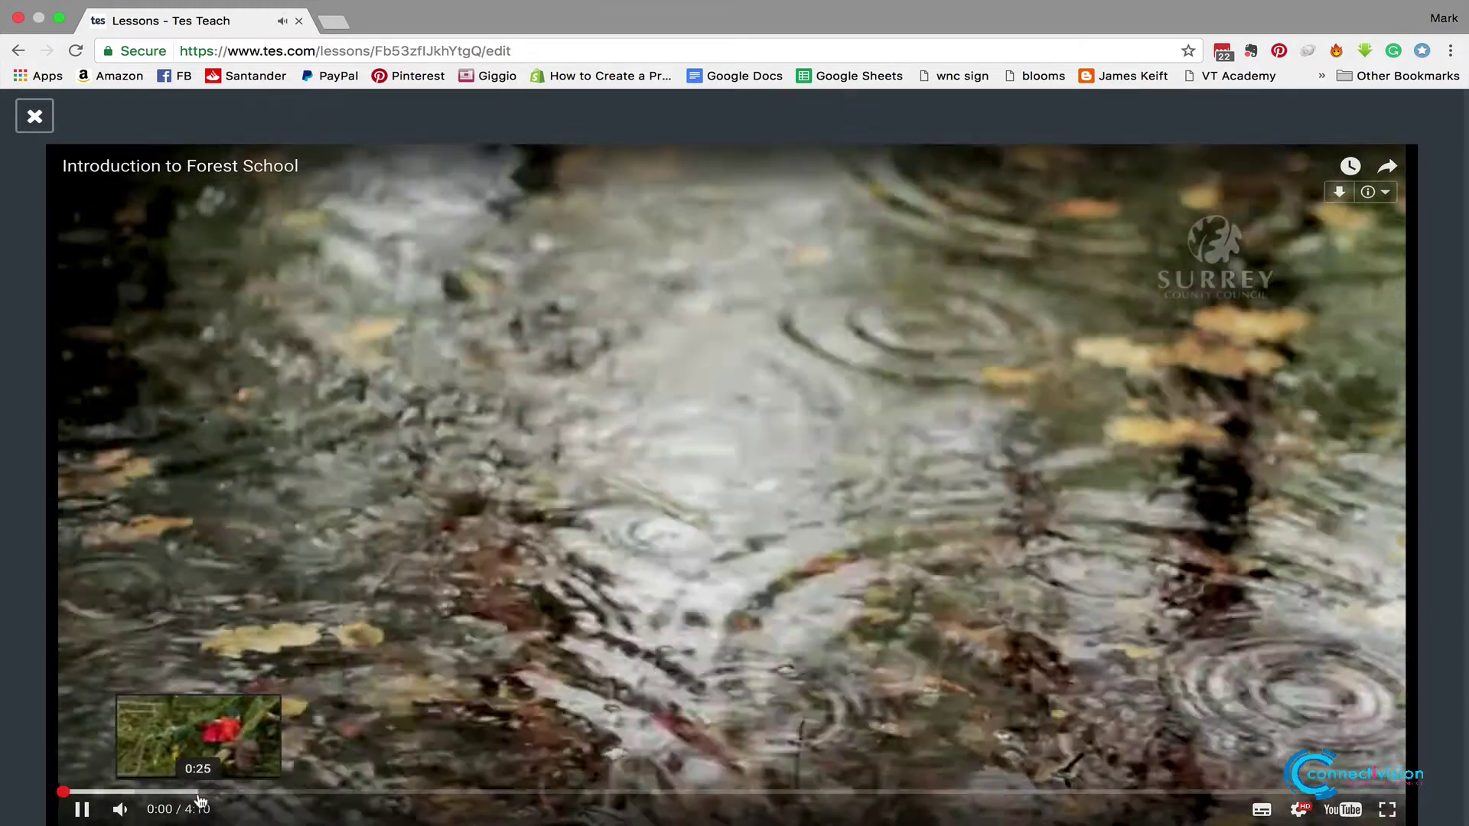
left_click(198, 793)
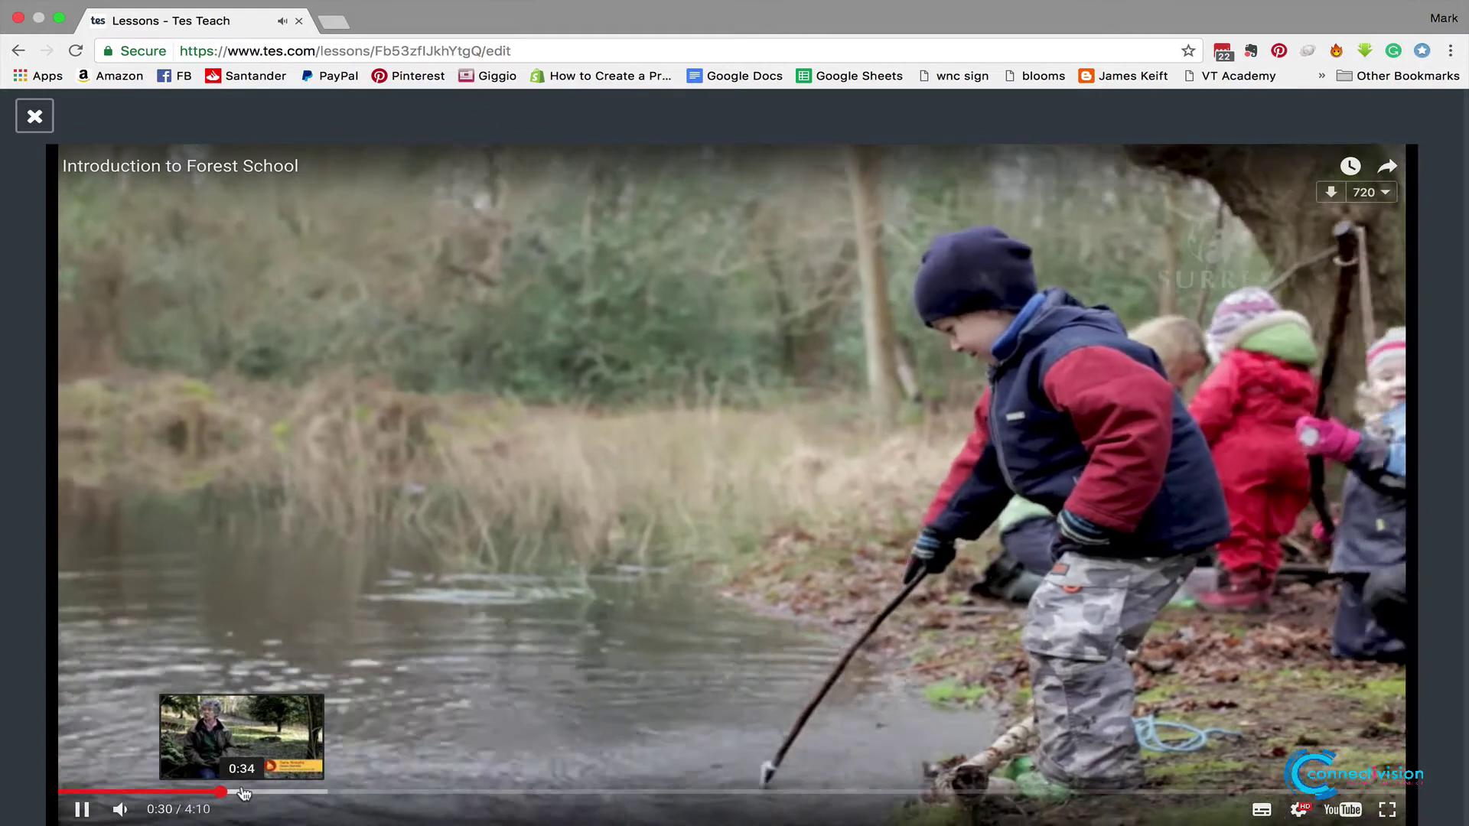
left_click(243, 792)
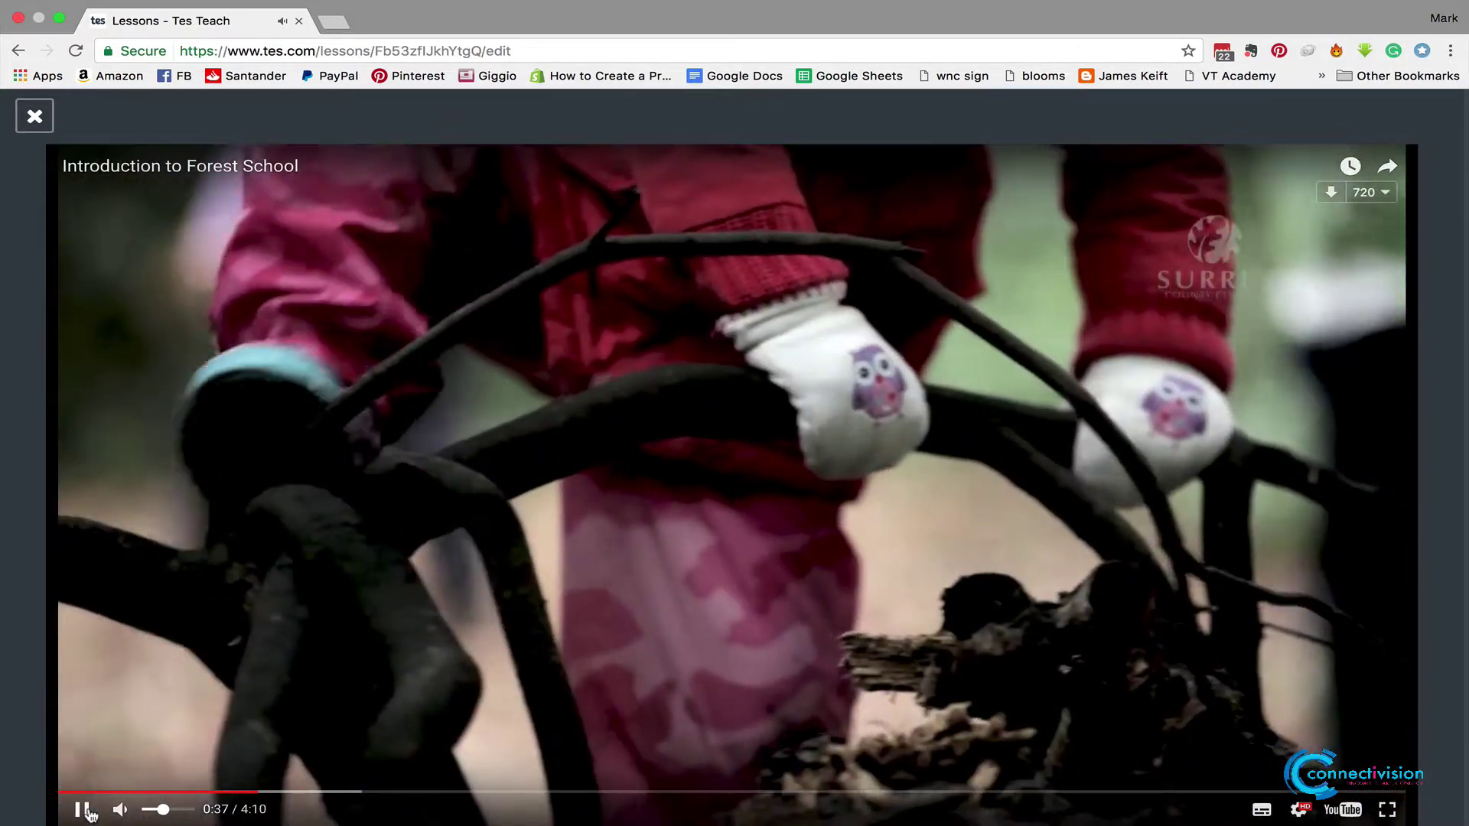
left_click(83, 809)
left_click(34, 116)
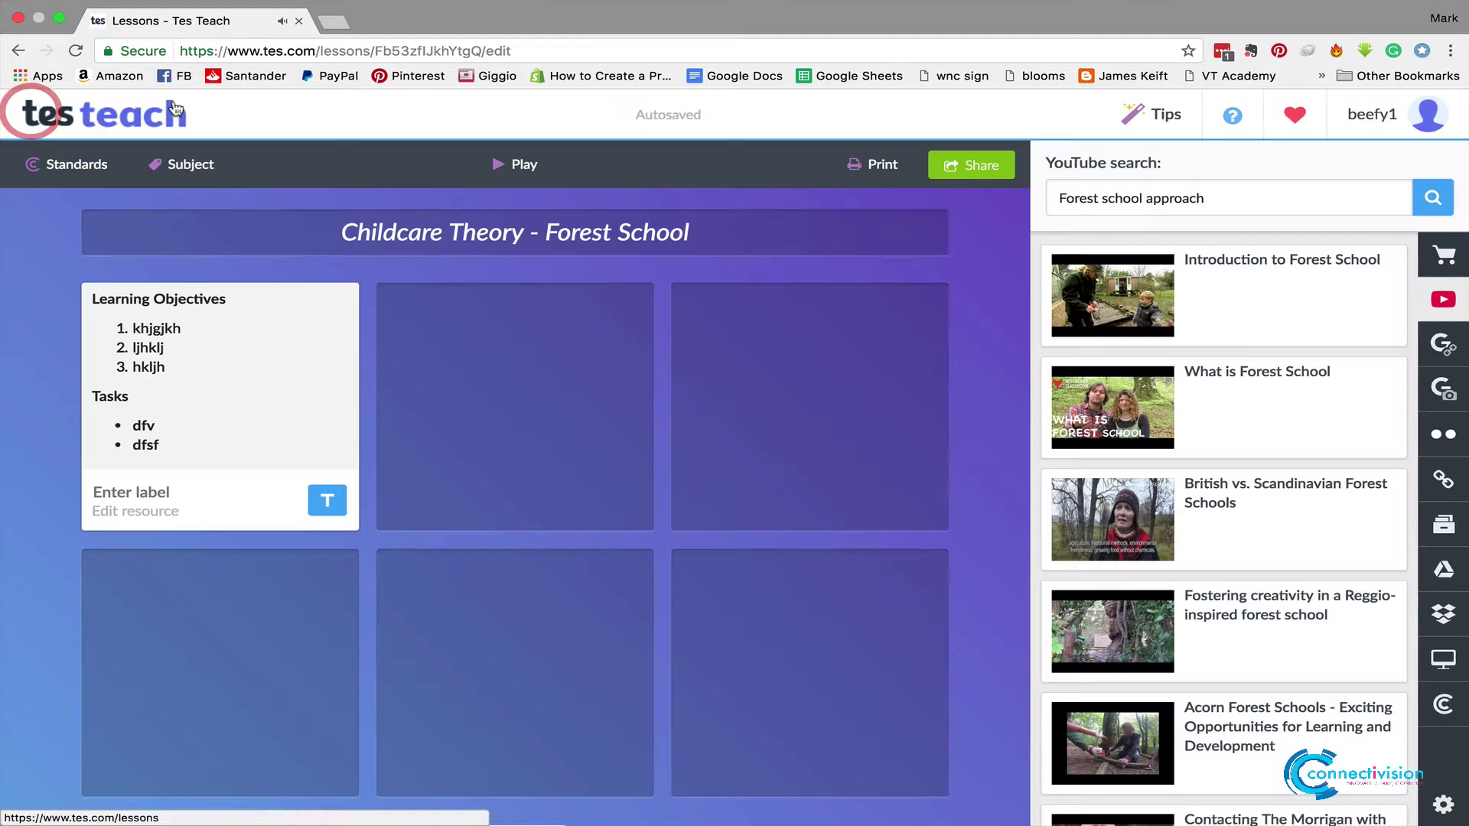
Place the video in tile two, described 'Watch this video - mins 2:10 - 4:30'
left_click_drag(1133, 284, 566, 389)
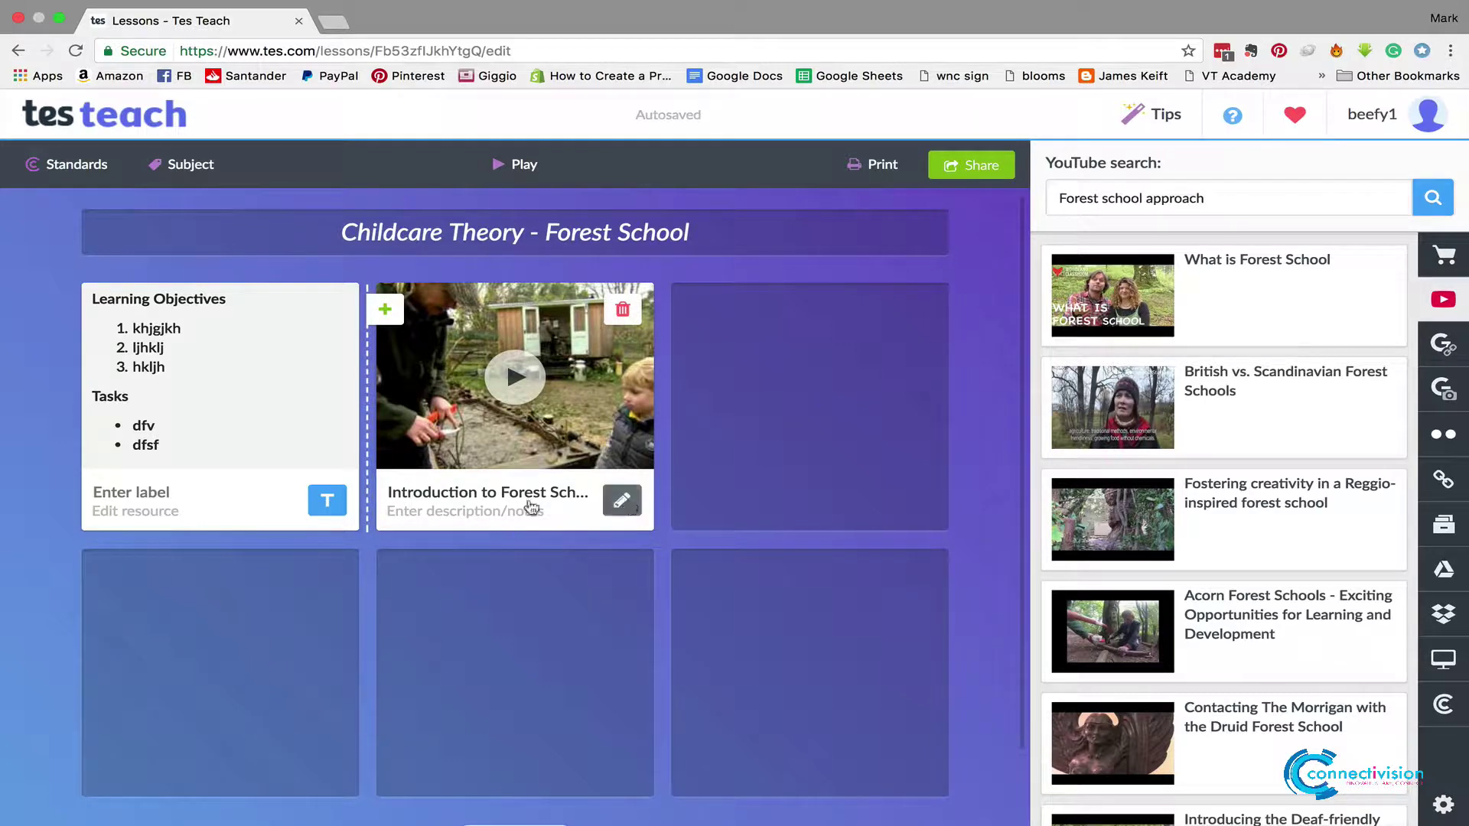
left_click(622, 501)
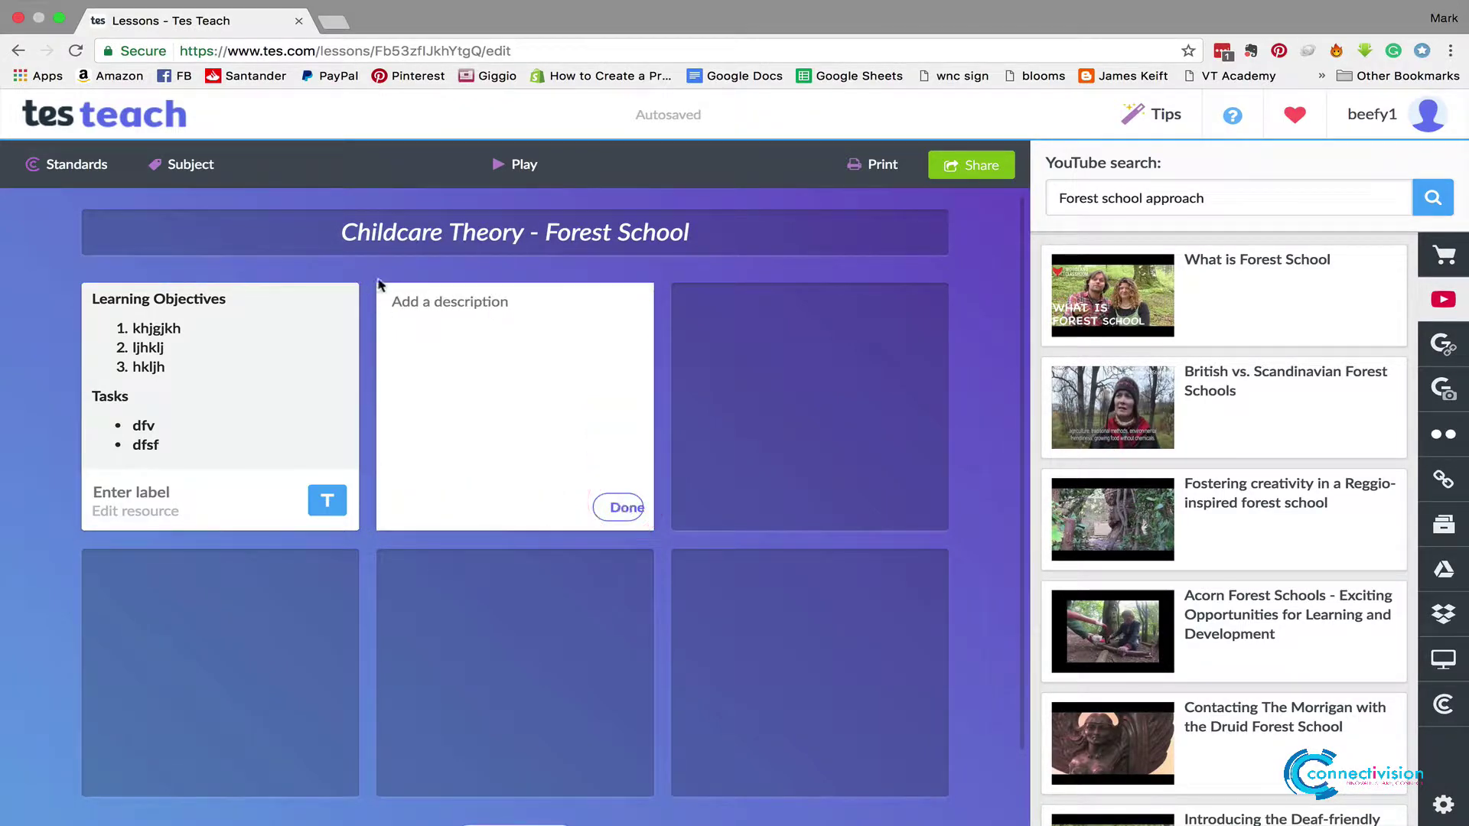
type("Watc")
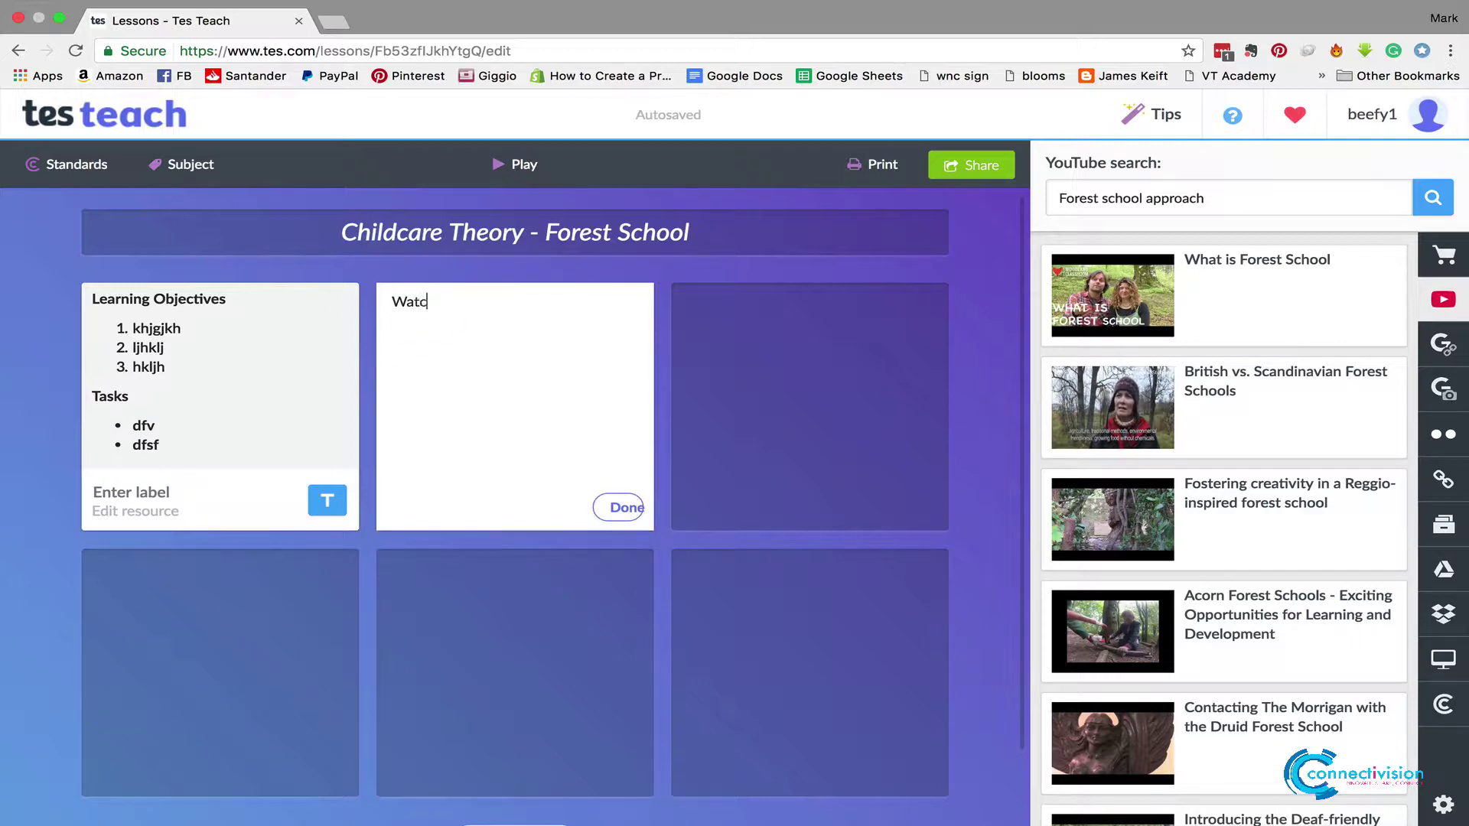
type("h this video - mins 2:10 -")
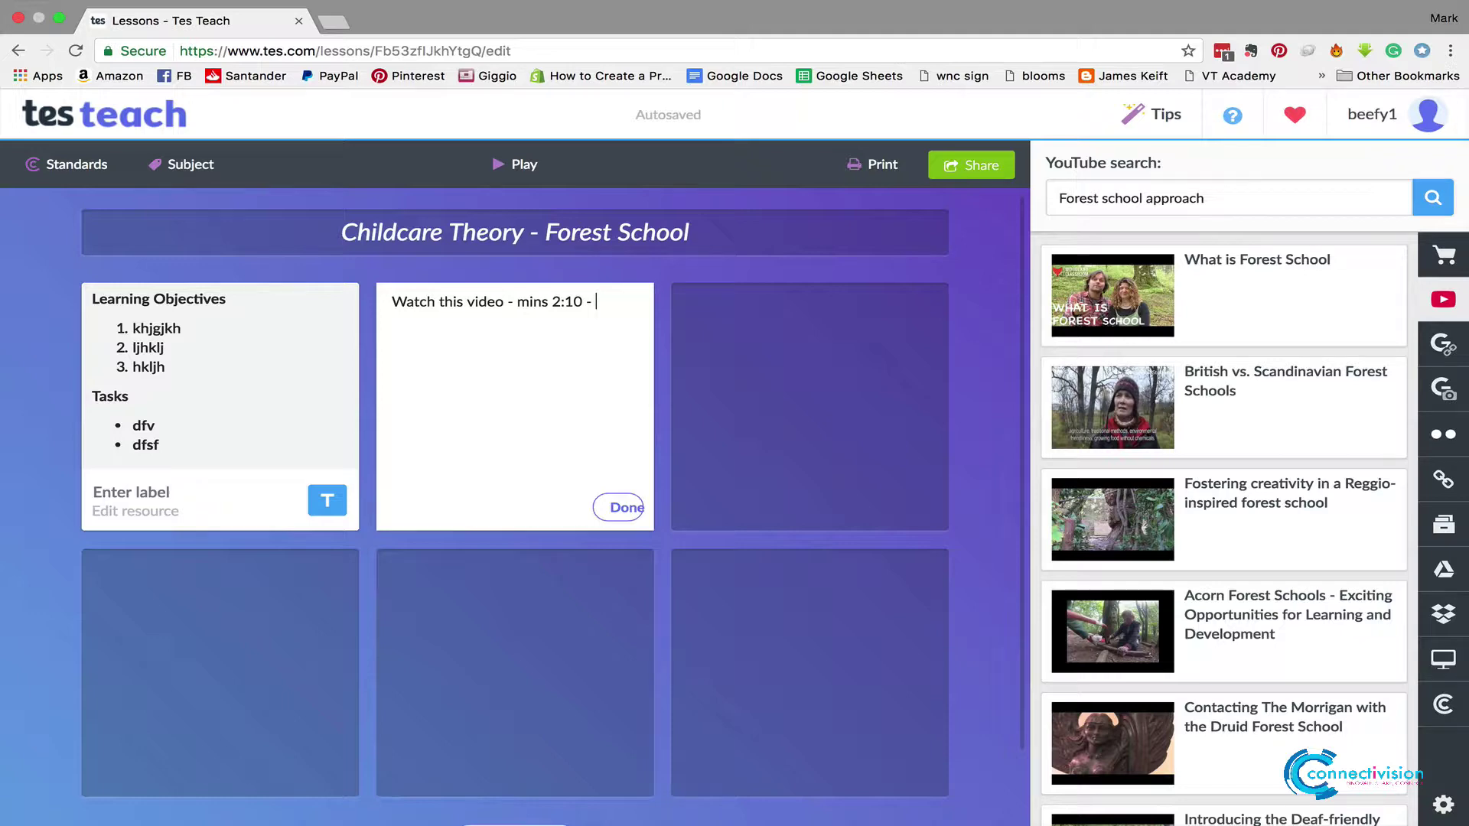
type(" 4:30")
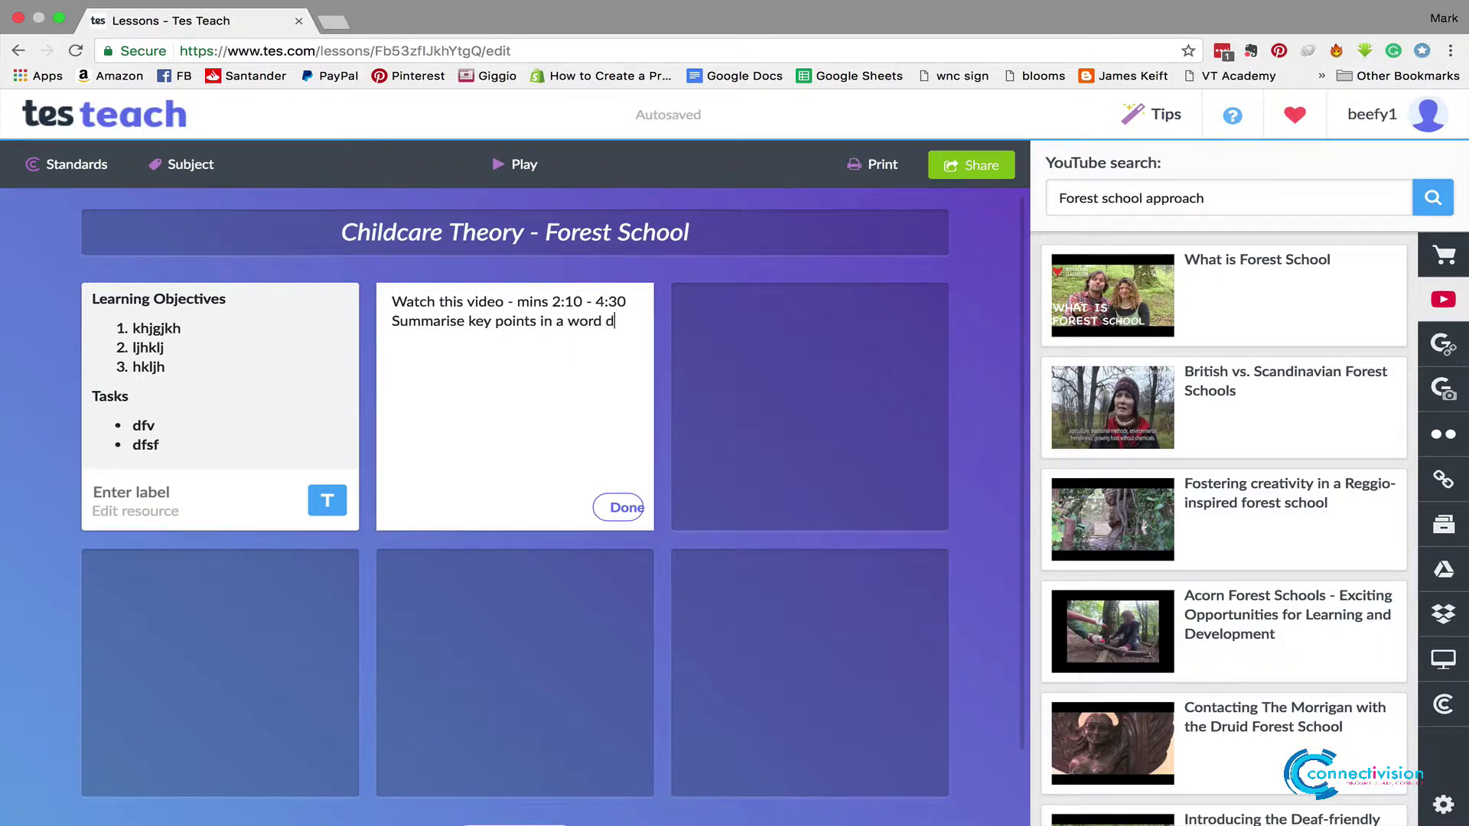
left_click(616, 507)
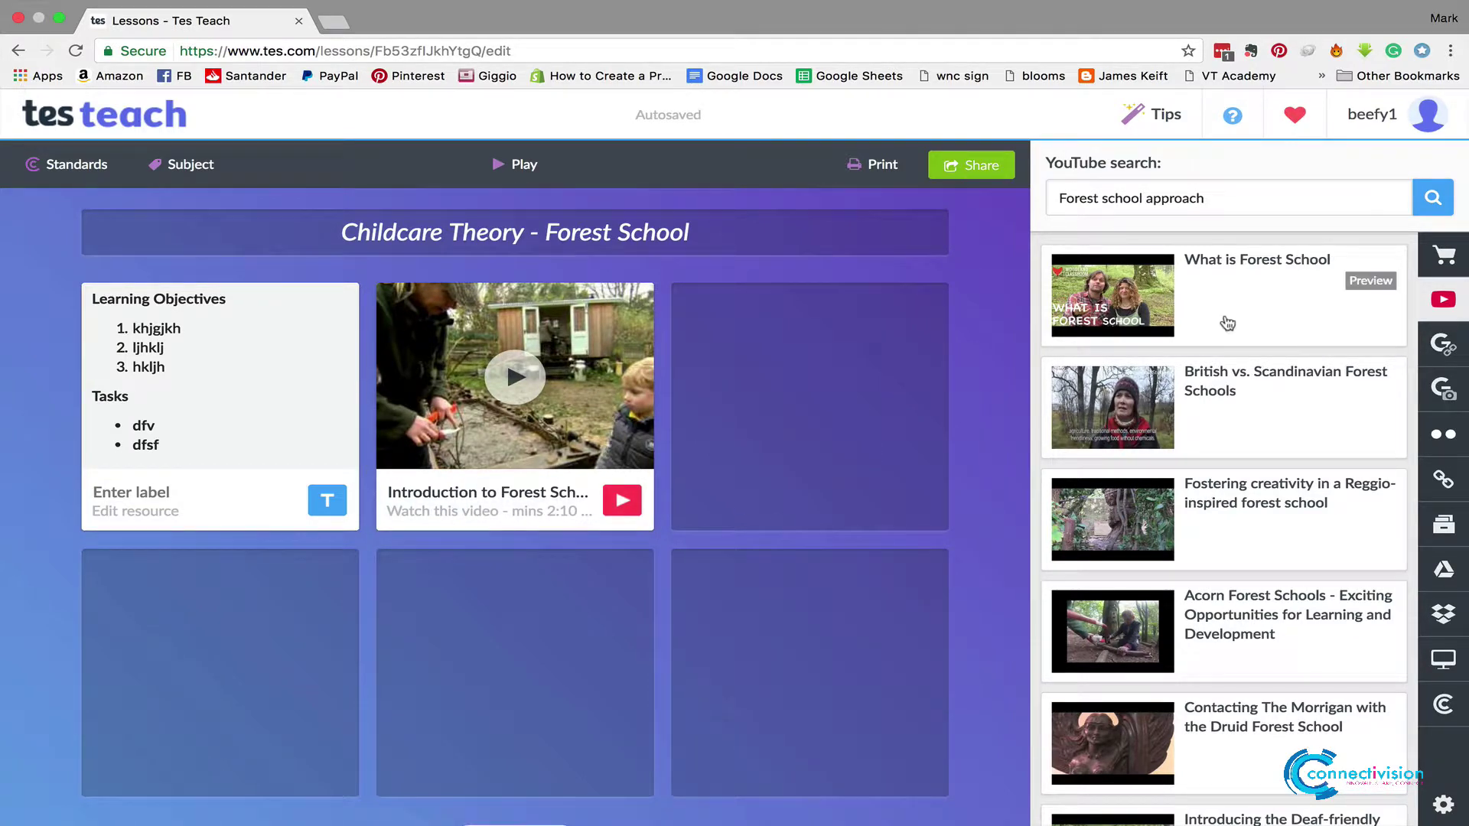
Find The Forest School Learning Process page in Google results and skim it in a new tab
left_click(1444, 345)
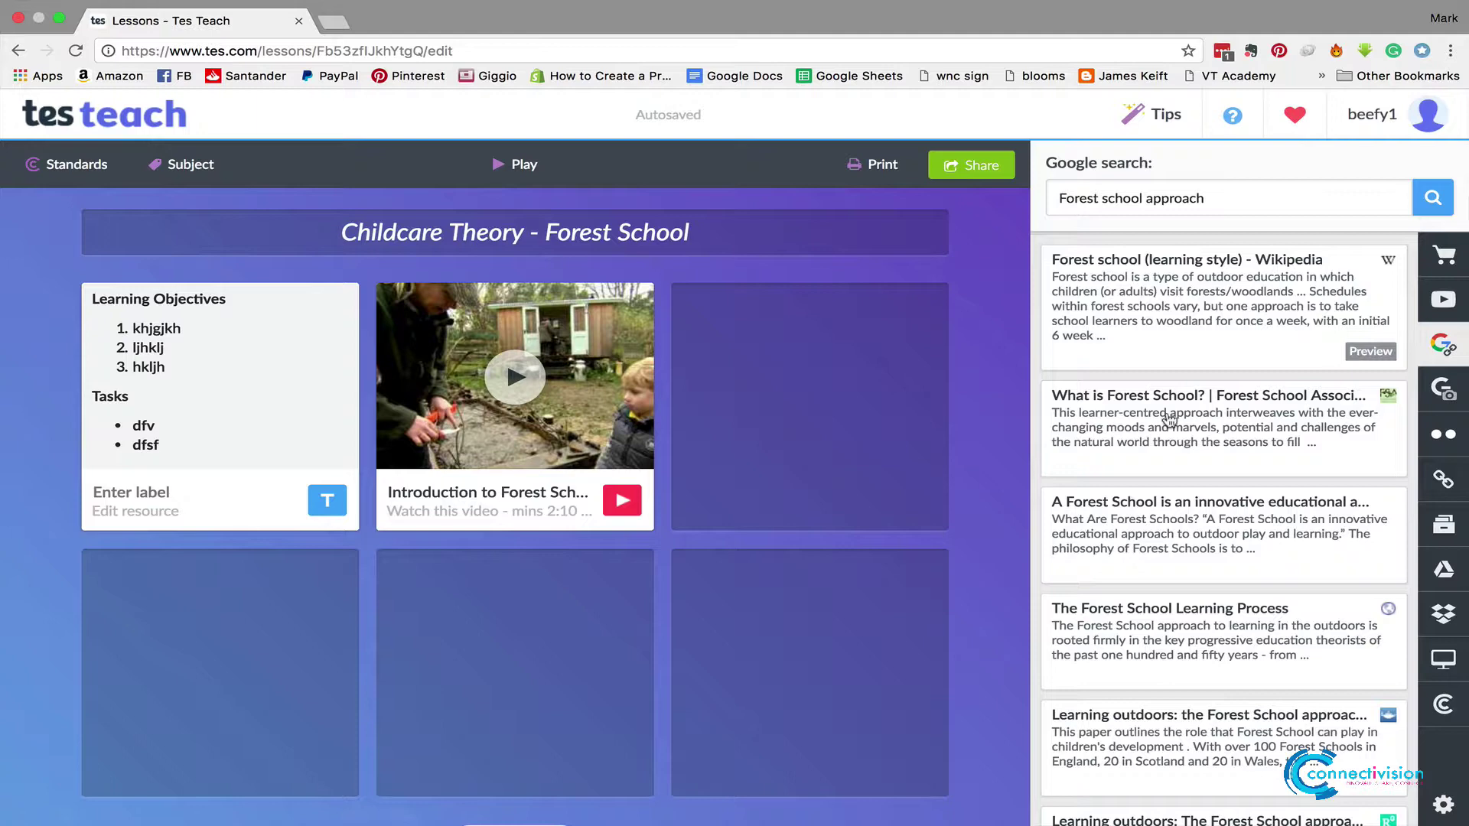
scroll(1163, 501, "down", 3)
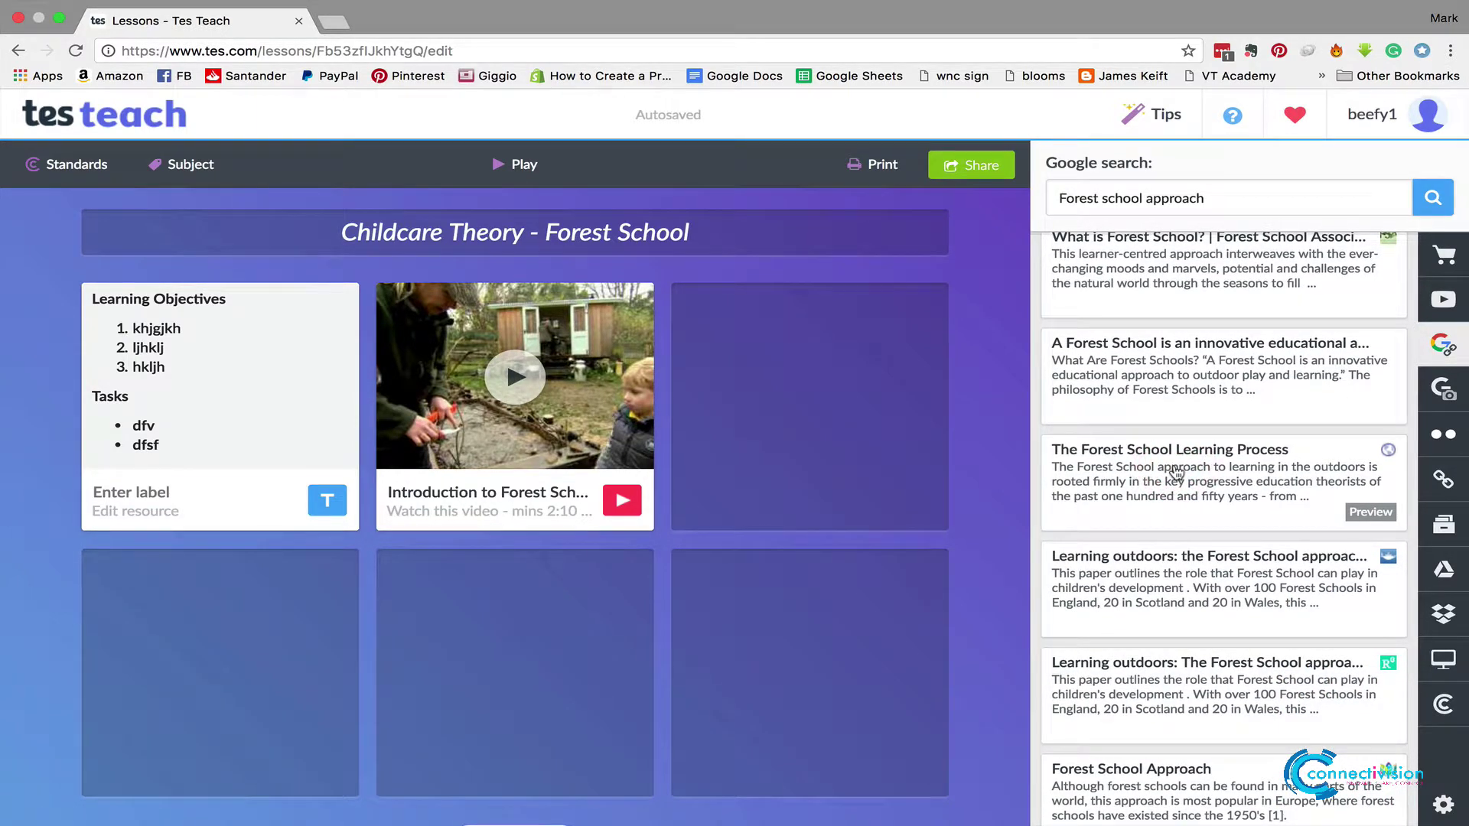
left_click(1381, 510)
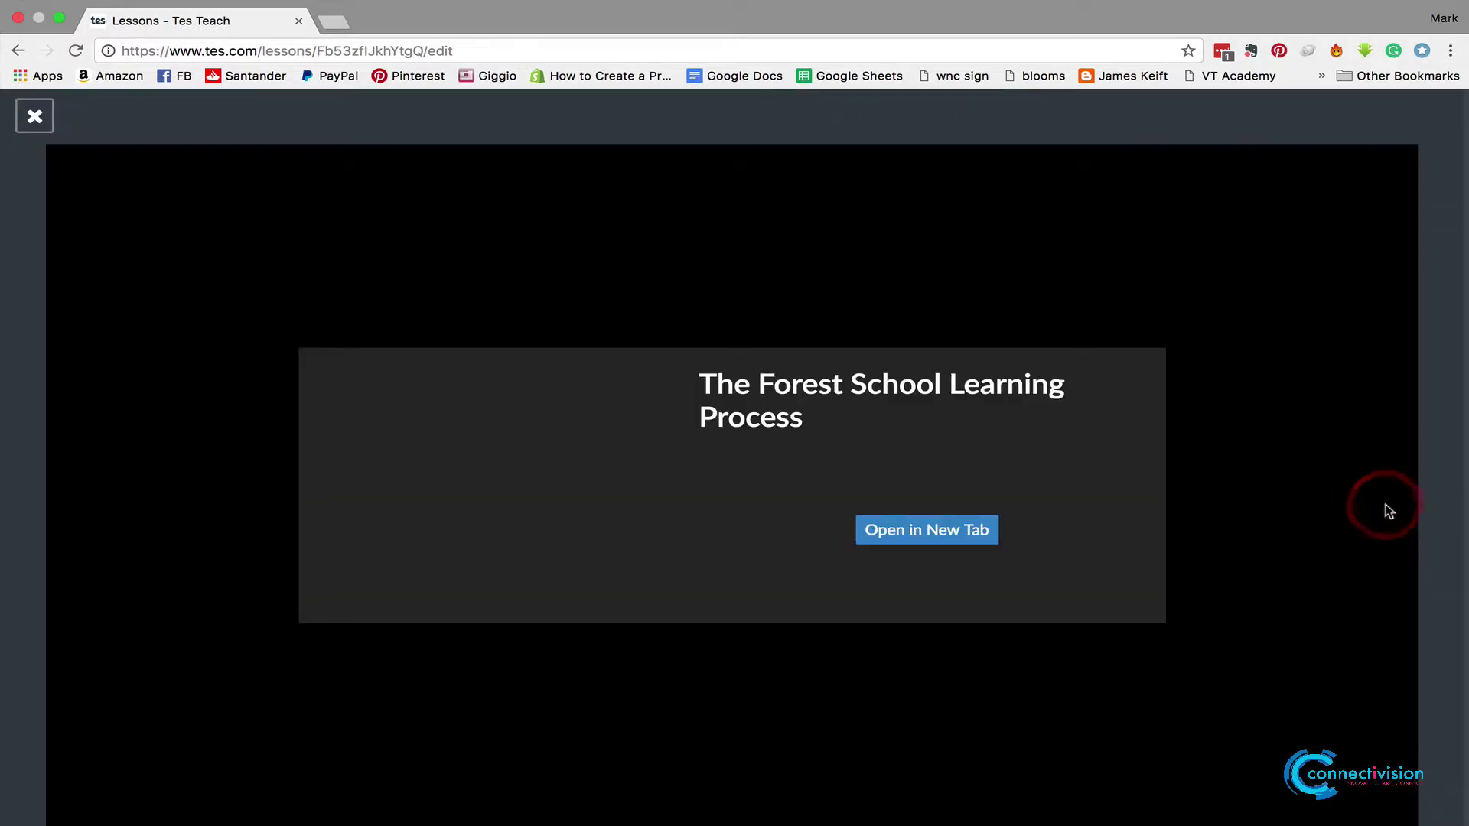
left_click(972, 531)
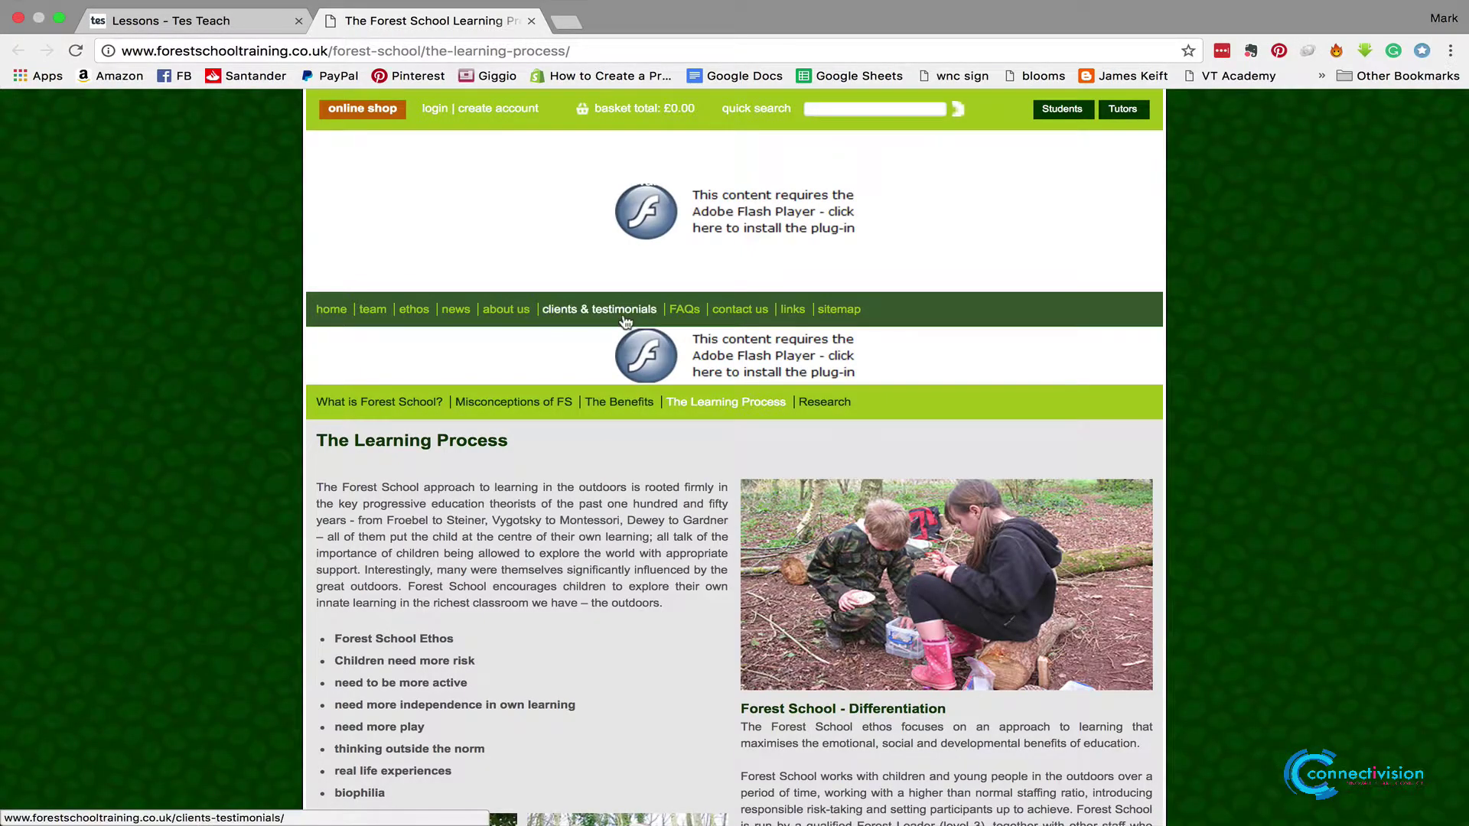
scroll(624, 311, "down", 5)
scroll(623, 311, "up", 5)
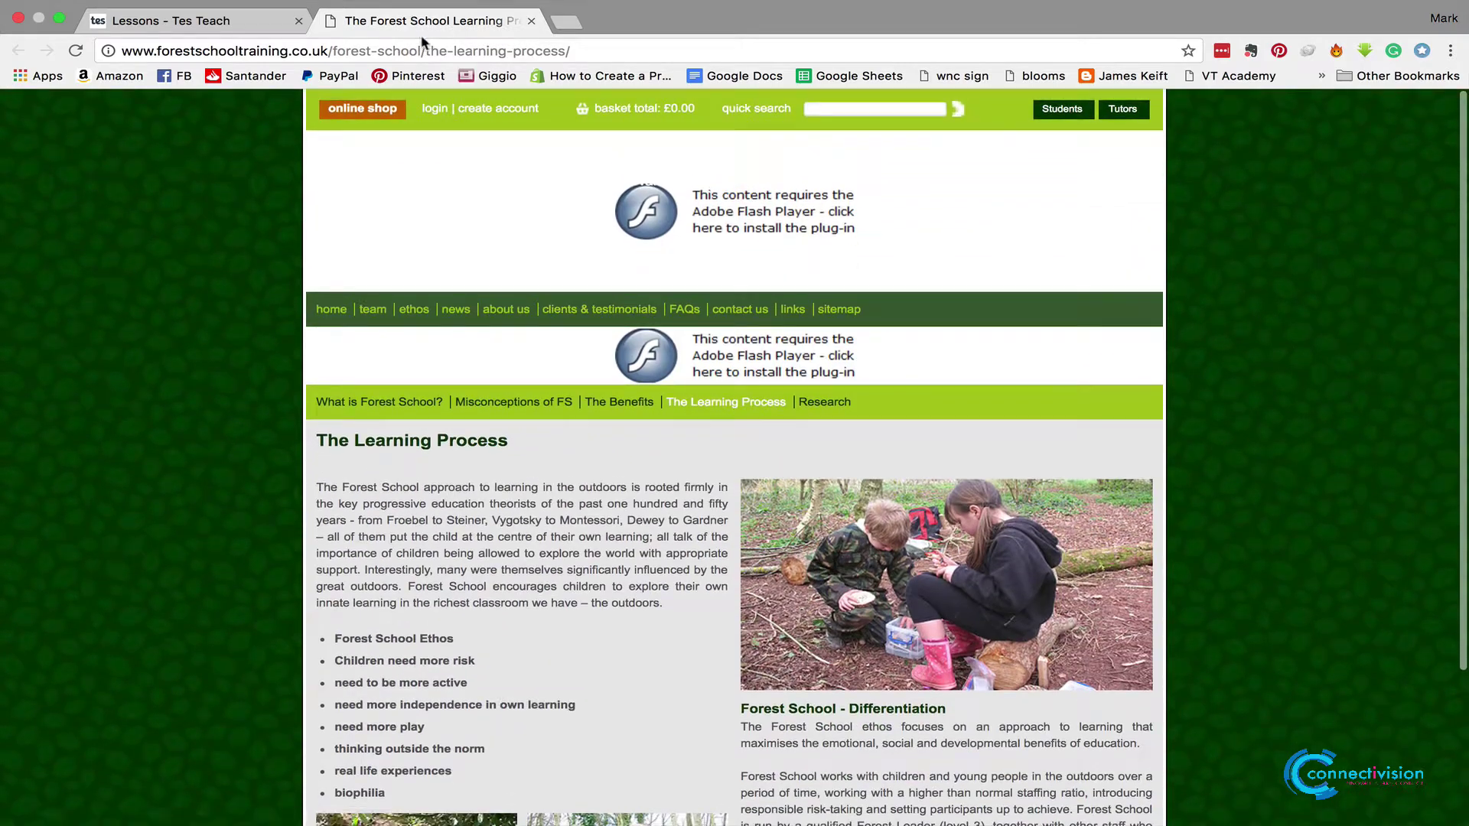
Add 'Learning outdoors: the Forest School approach' as the third tile, then choose web links
left_click(222, 23)
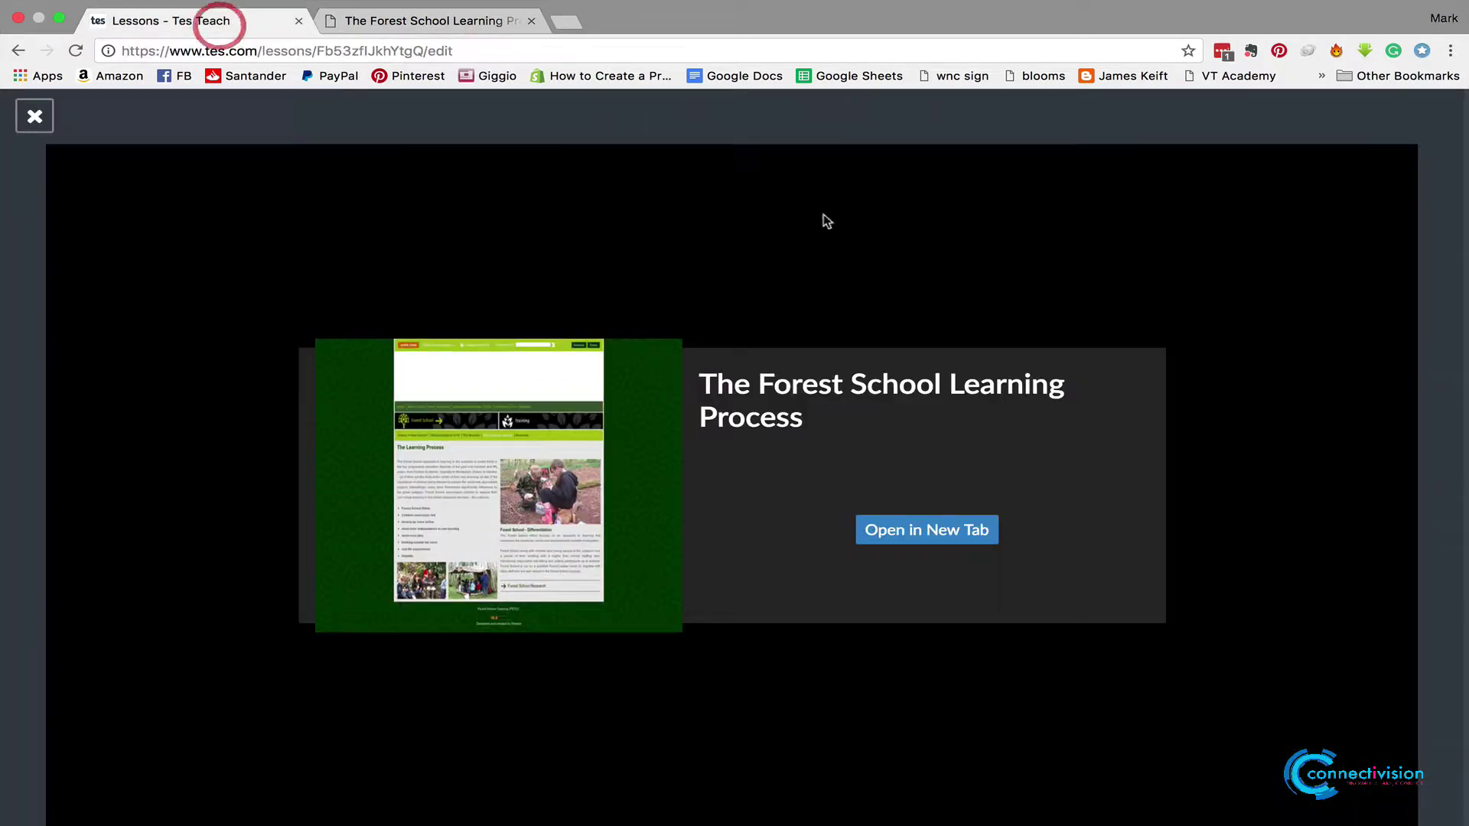
left_click(35, 115)
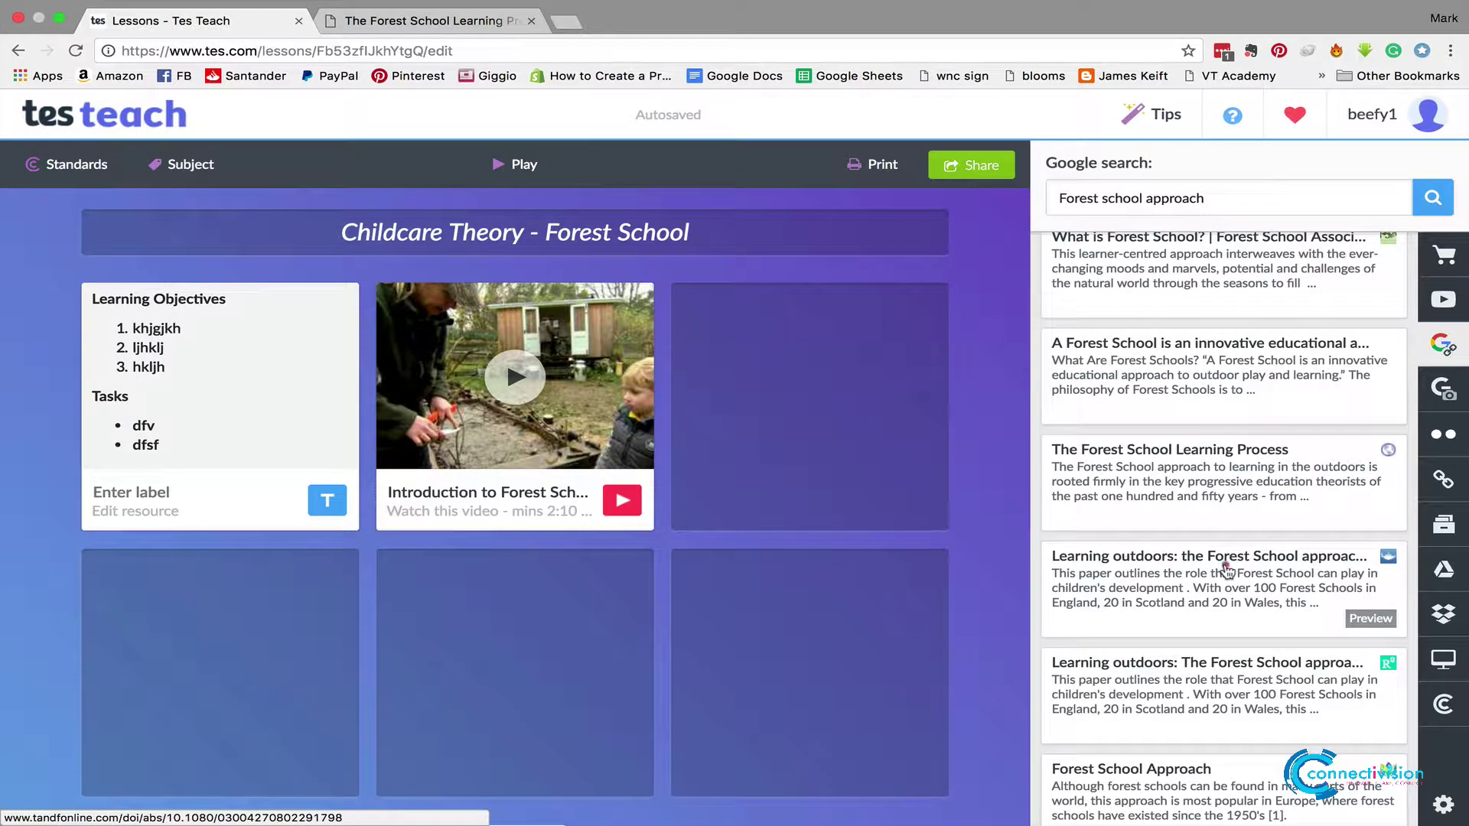
left_click_drag(1227, 568, 865, 415)
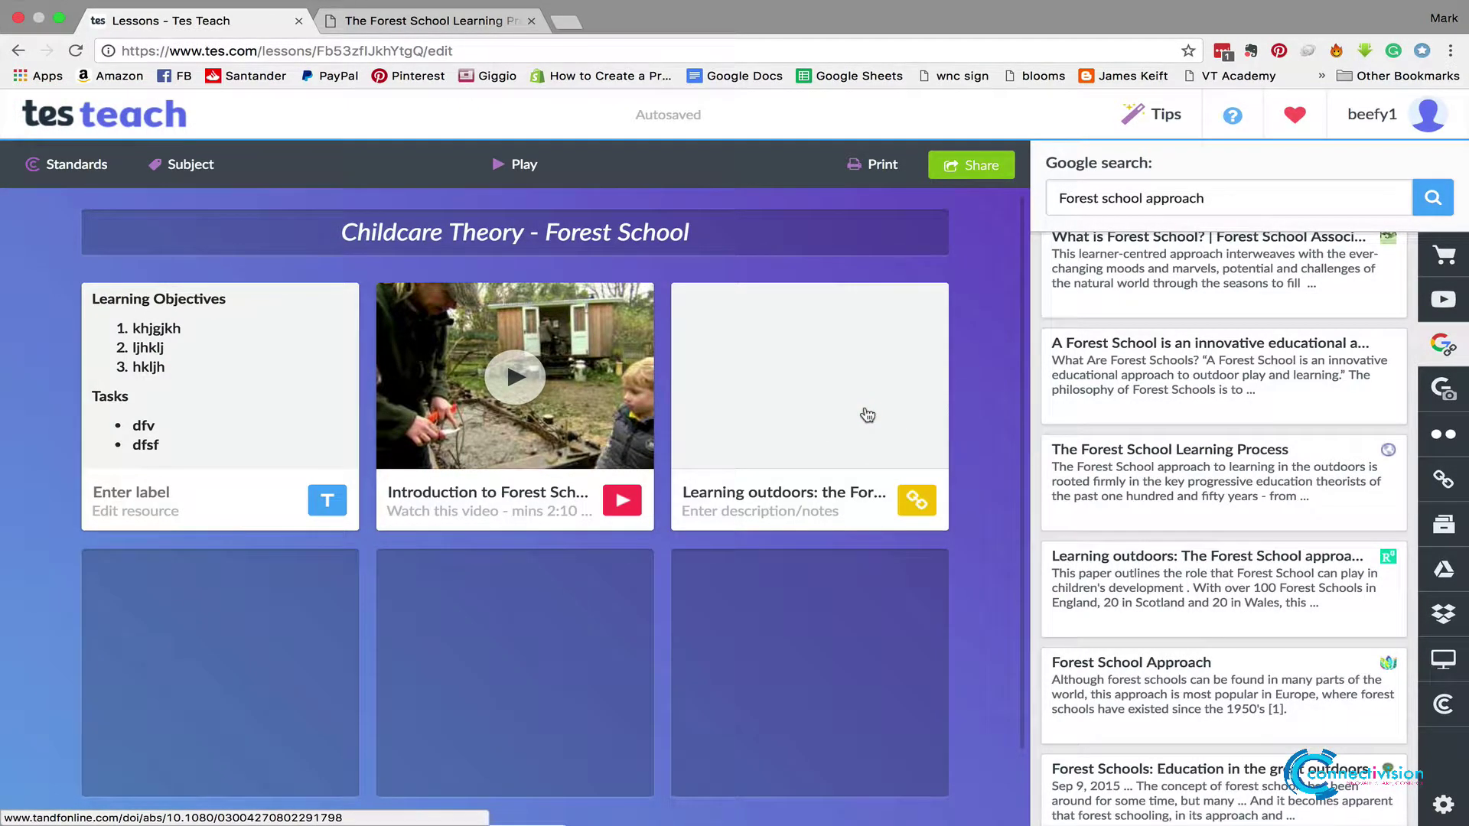
mouse_move(888, 390)
scroll(1113, 382, "up", 1)
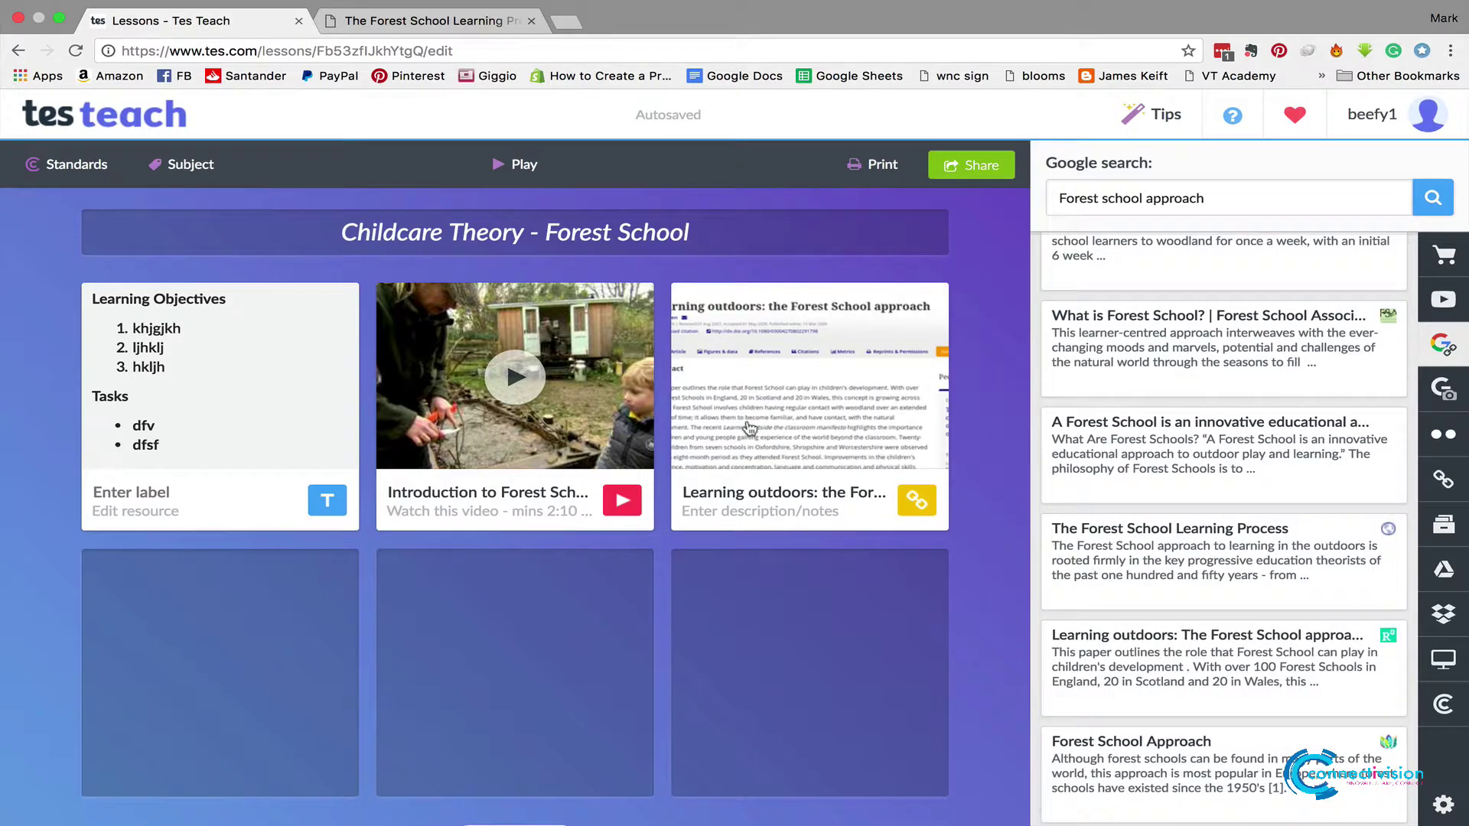
mouse_move(777, 330)
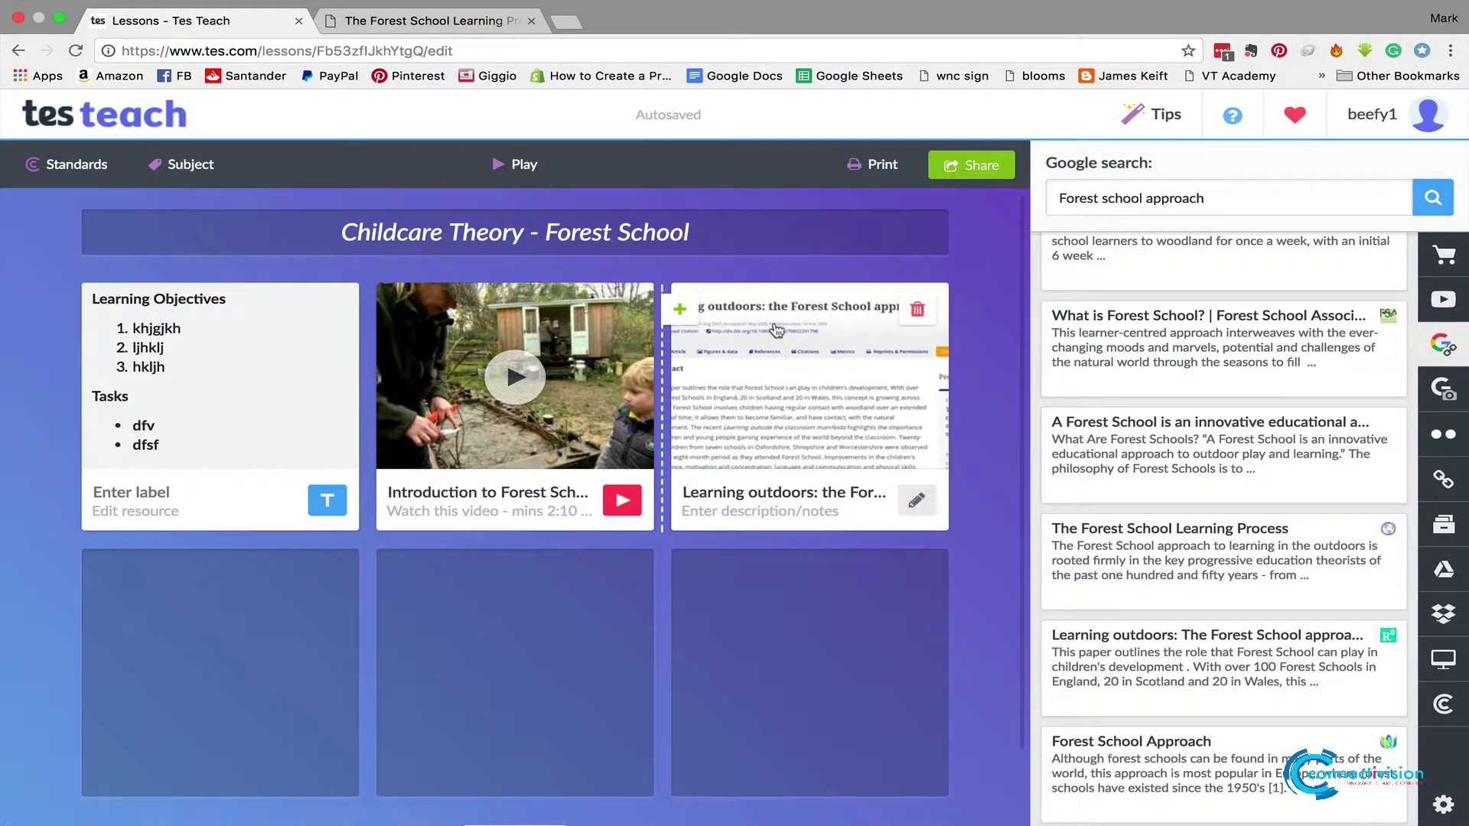
scroll(1225, 464, "down", 3)
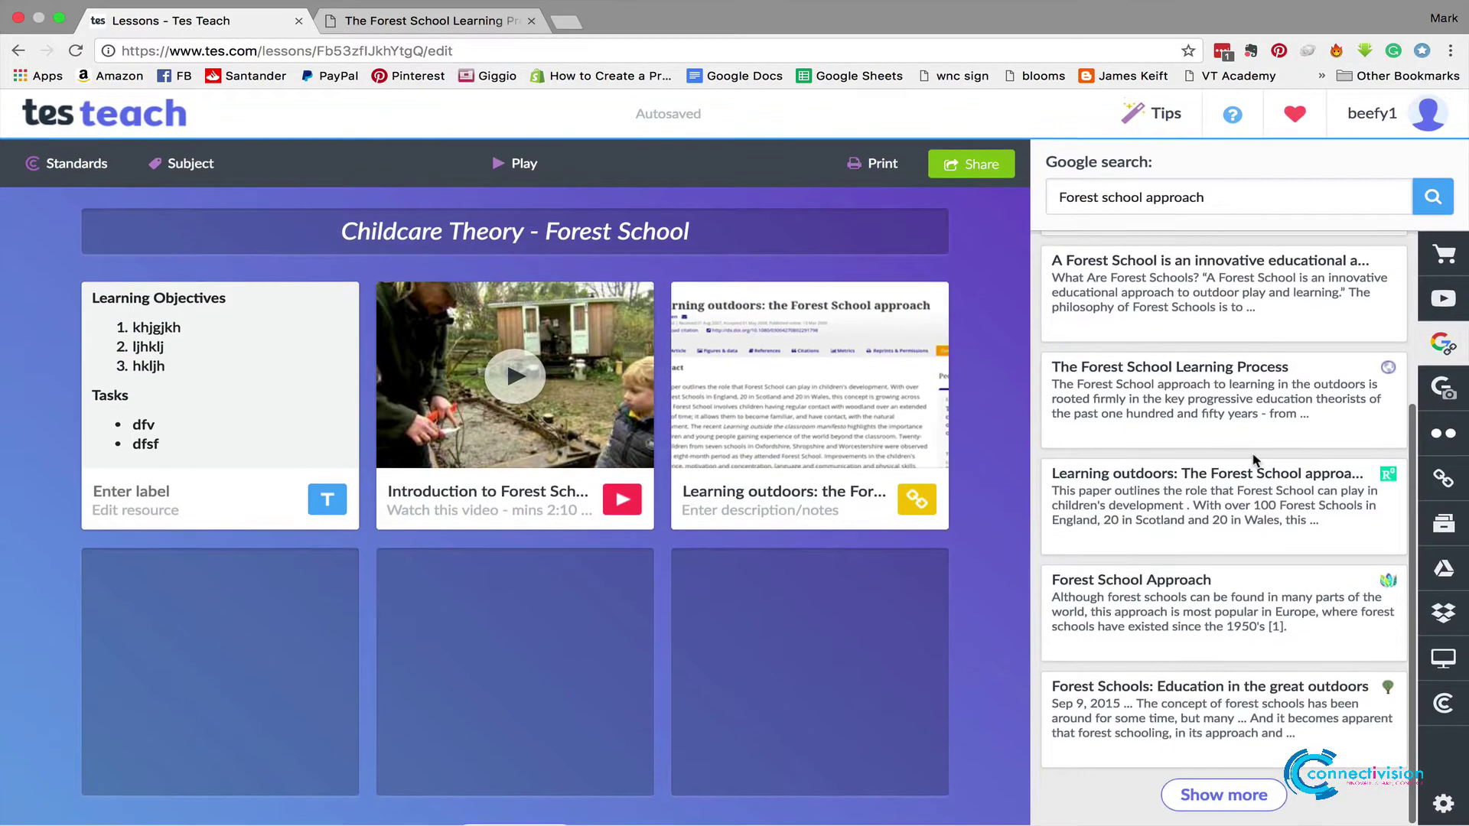
scroll(1224, 536, "up", 3)
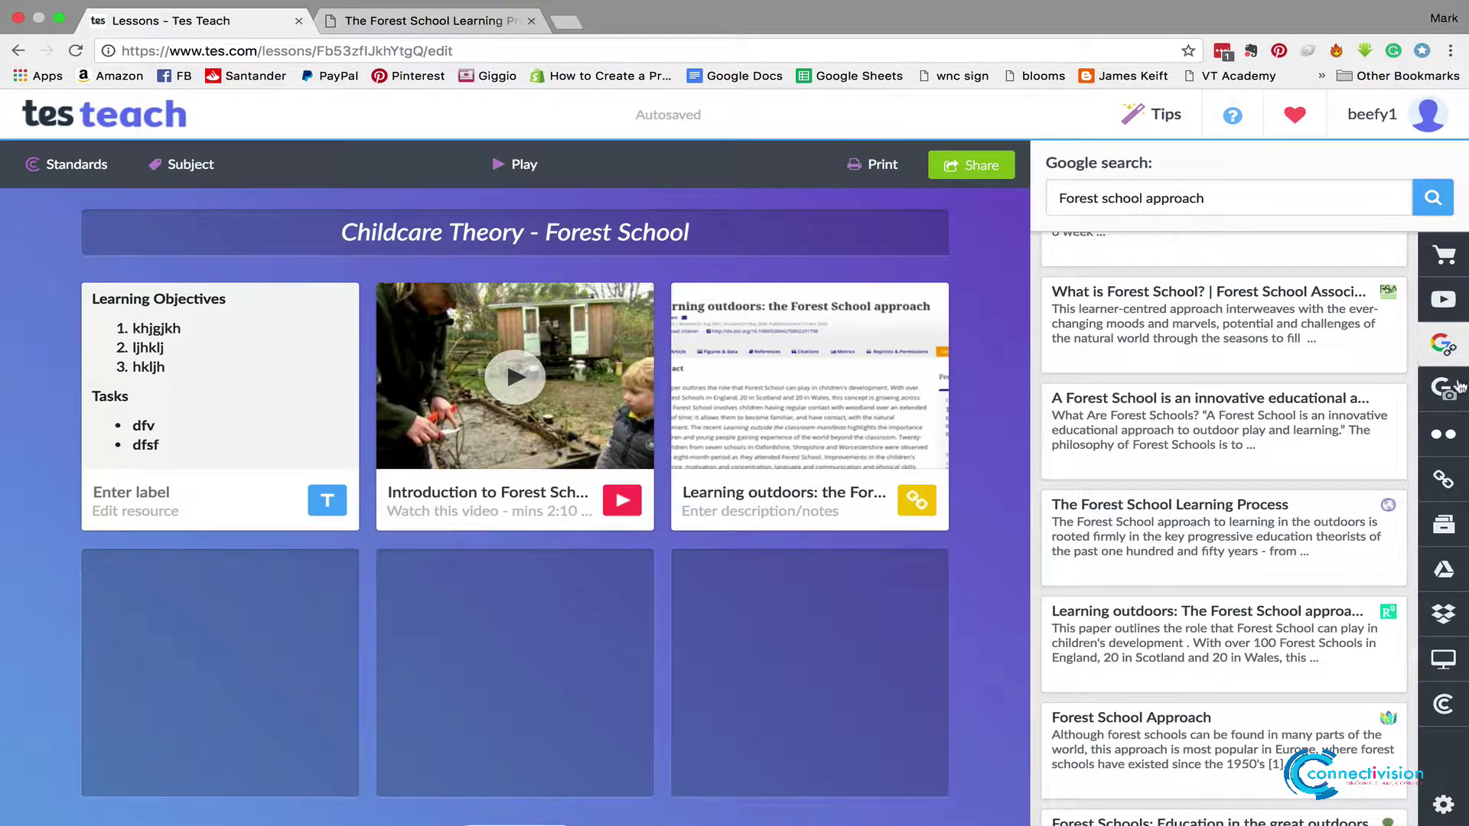
left_click(1442, 482)
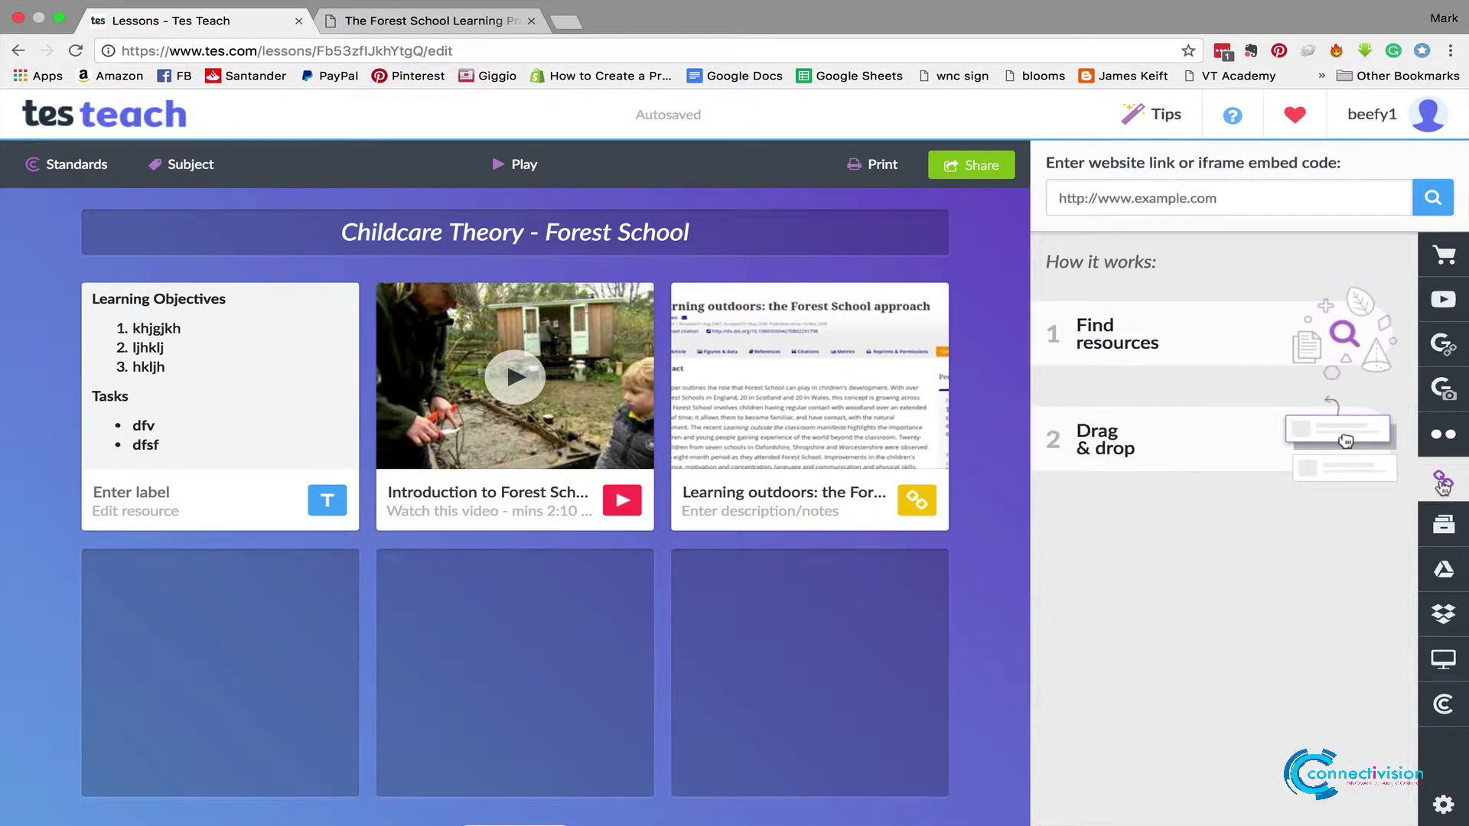
Copy the share link of the 'Unit 7: Children's Learning and Play Development' Prezi
left_click(486, 25)
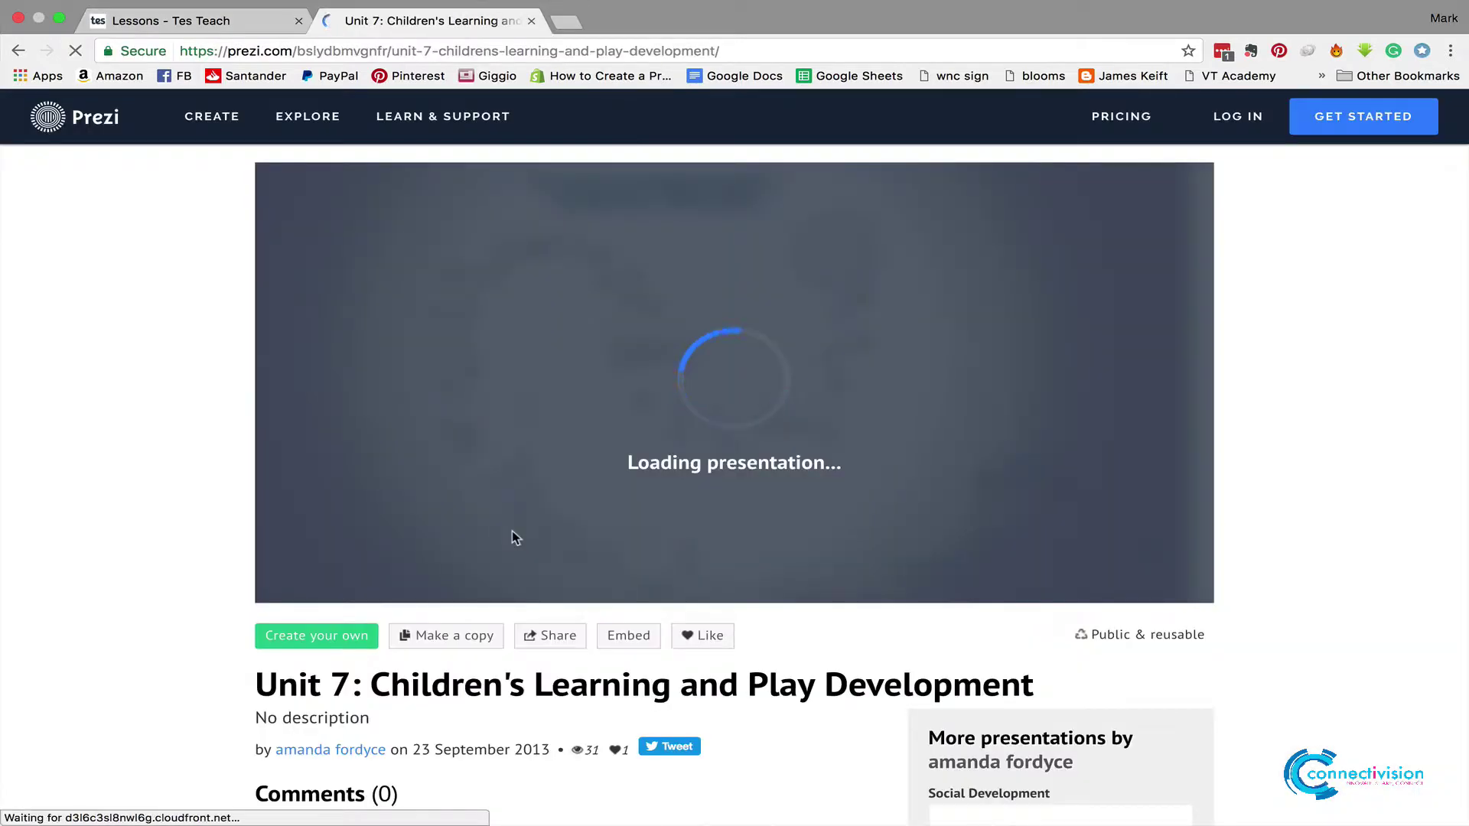
left_click(547, 637)
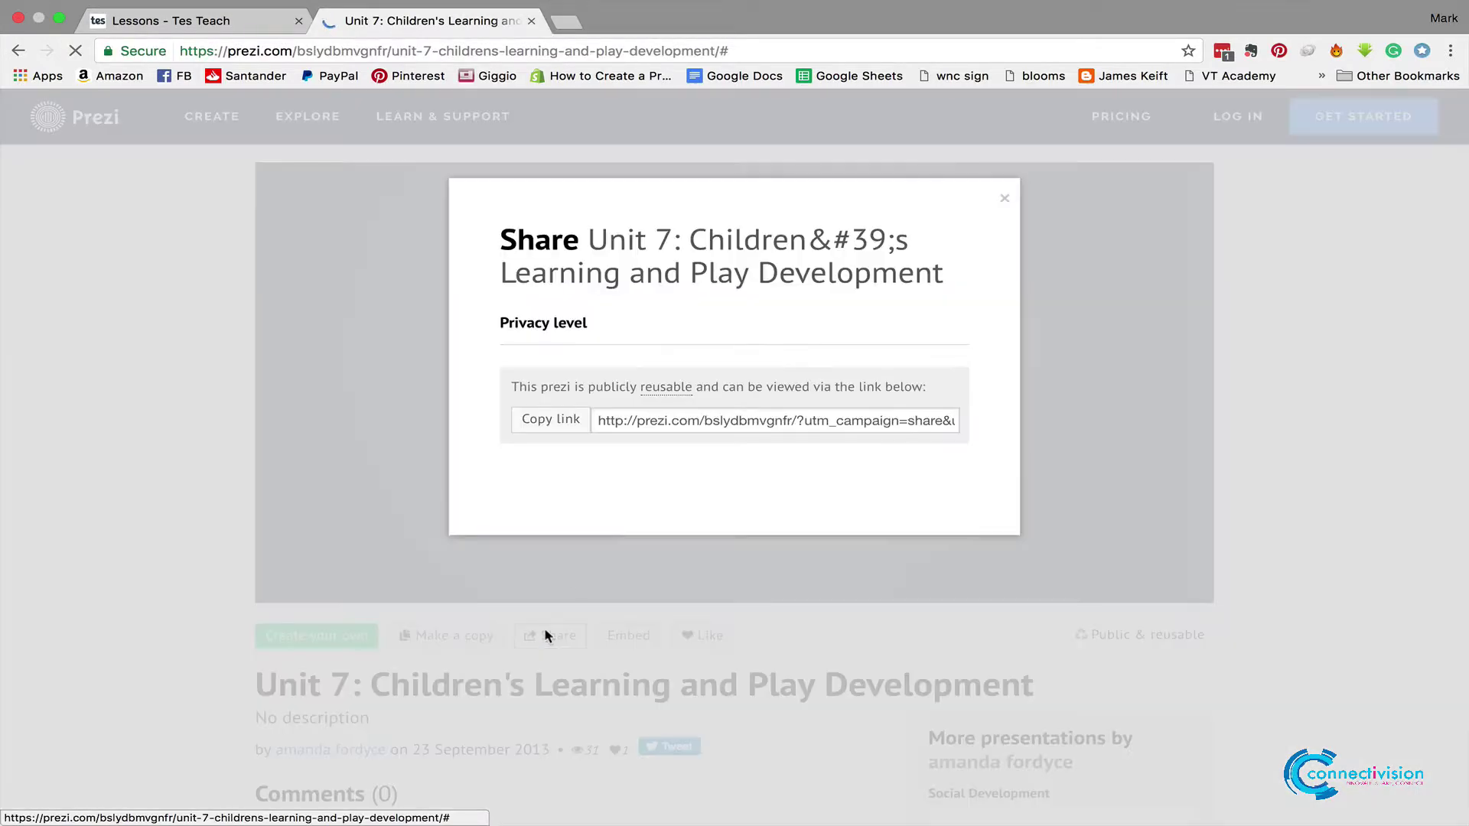
left_click(670, 413)
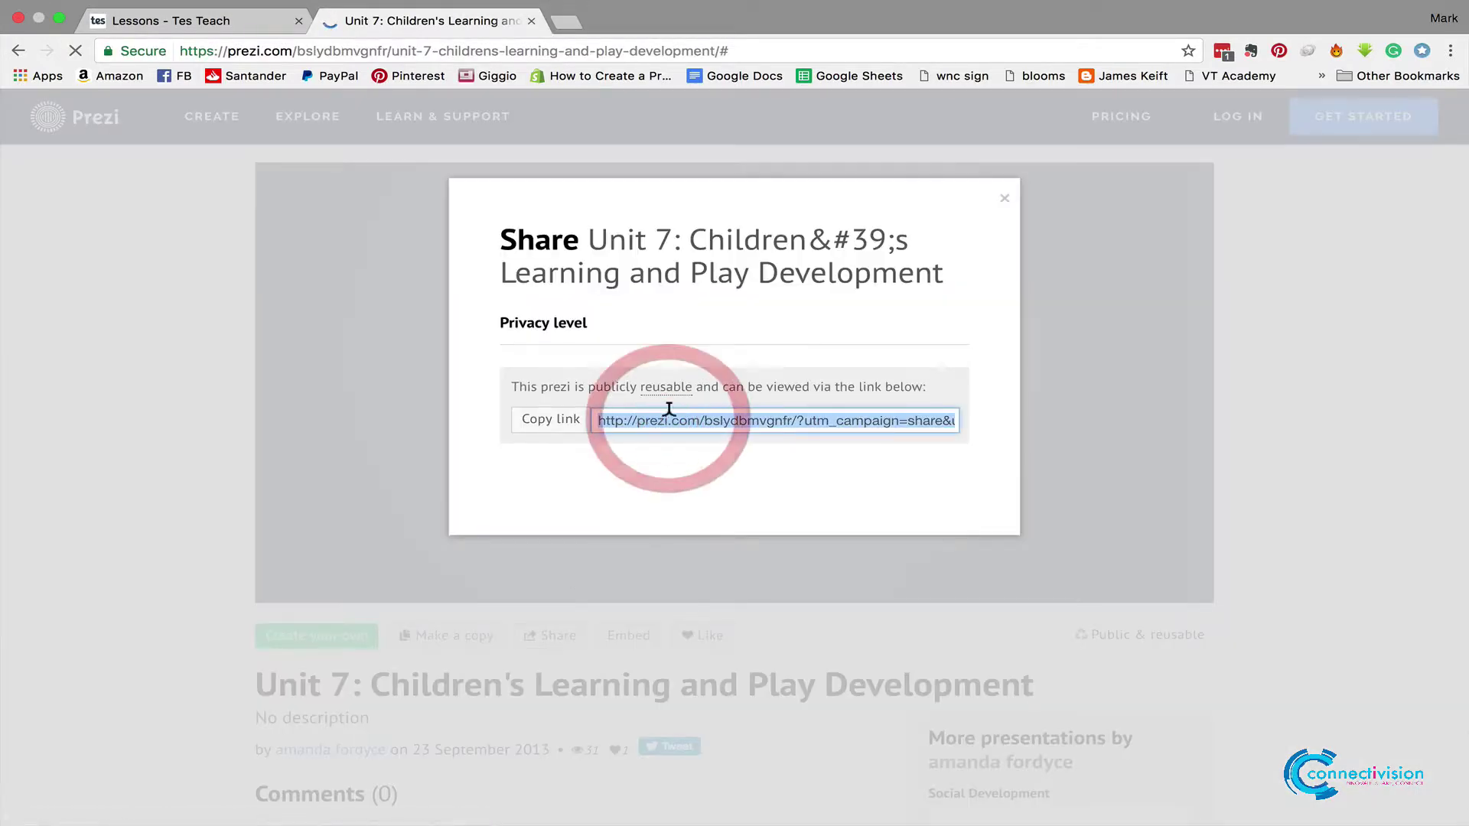
left_click(230, 23)
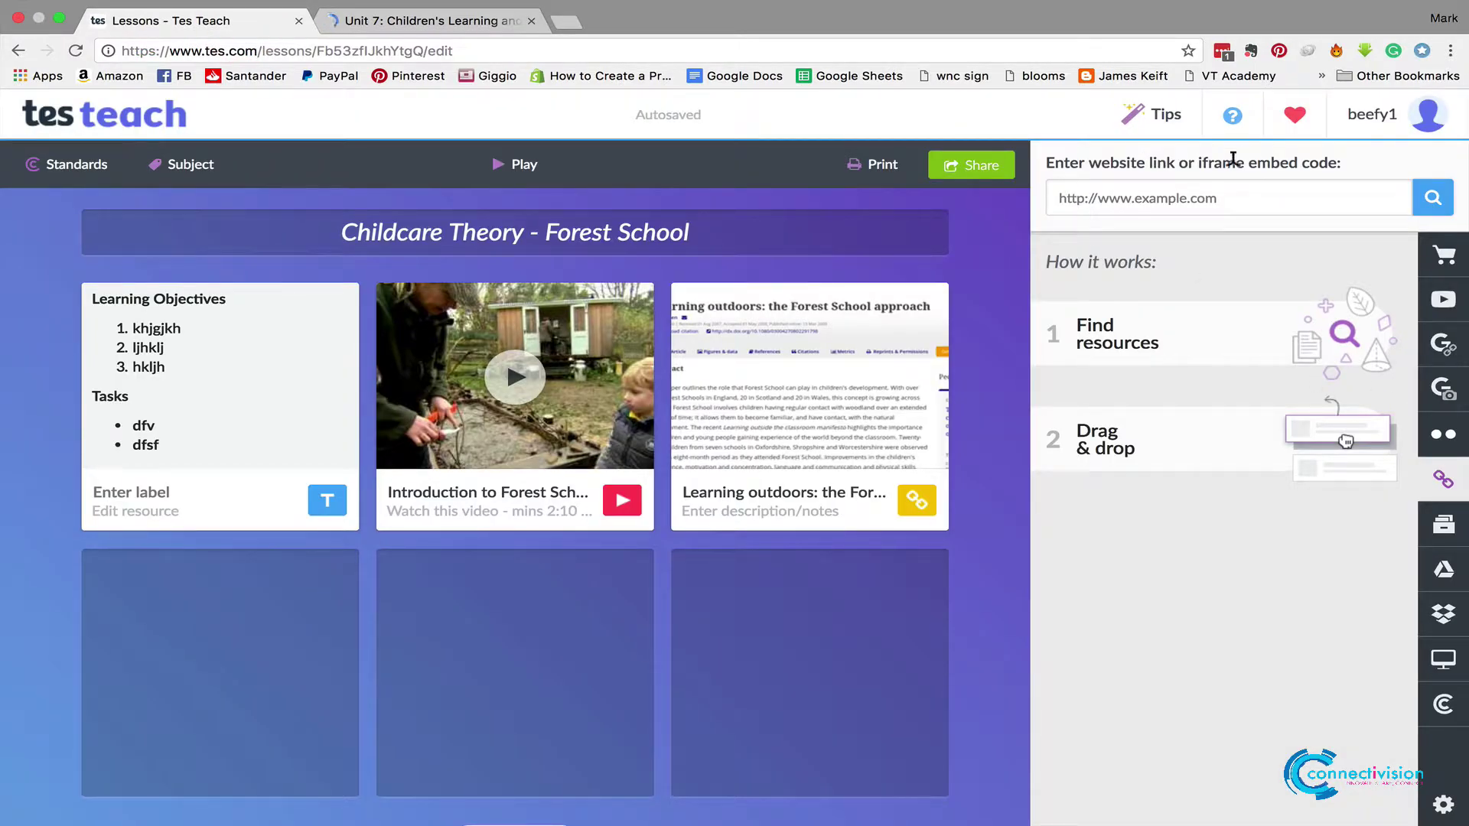
Paste the Unit 7 Prezi share link, search it, and place the result in the bottom-left tile
left_click(1213, 193)
key("super+v")
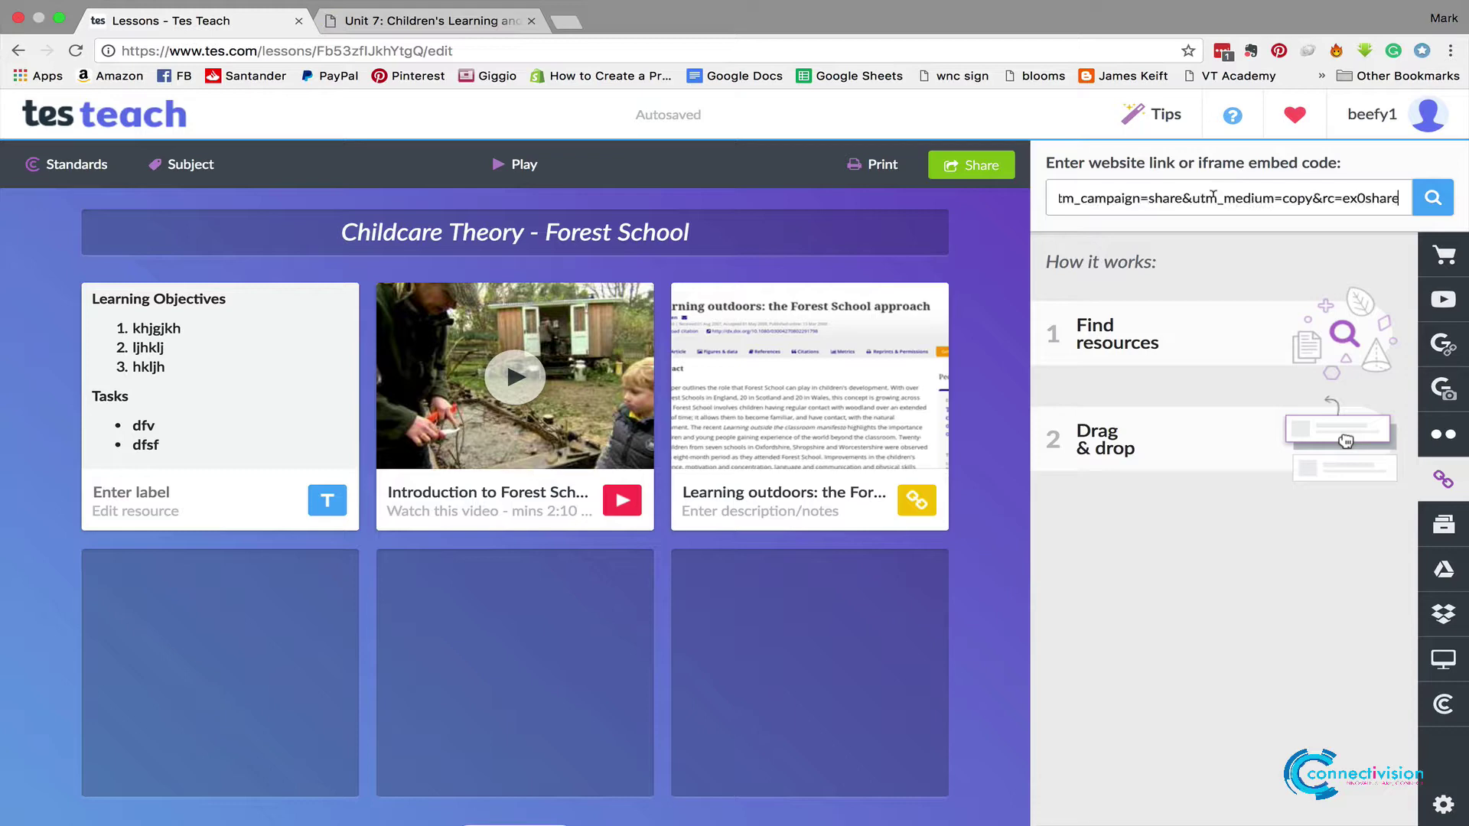
left_click(1447, 203)
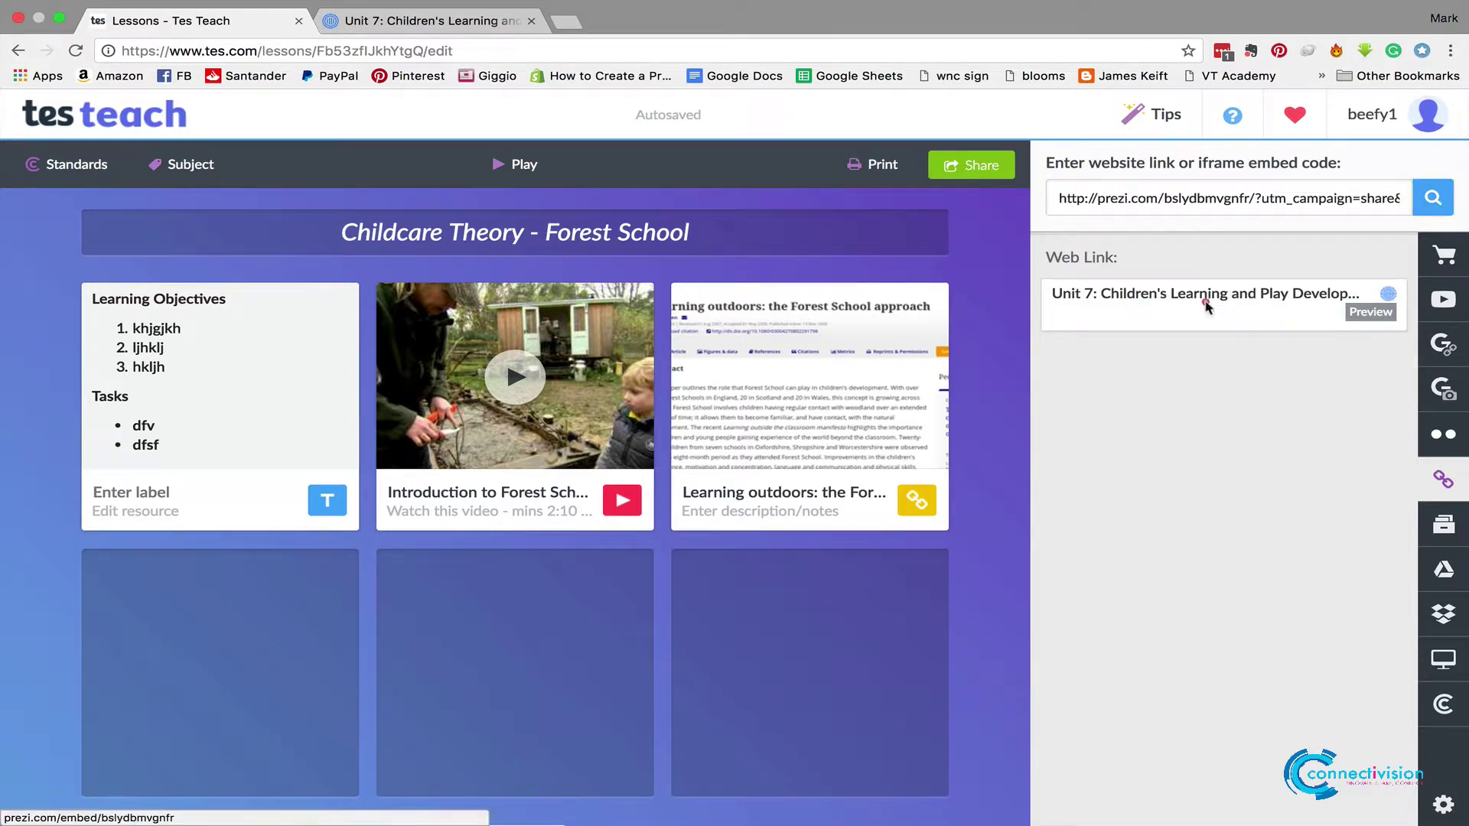
left_click_drag(1206, 306, 266, 597)
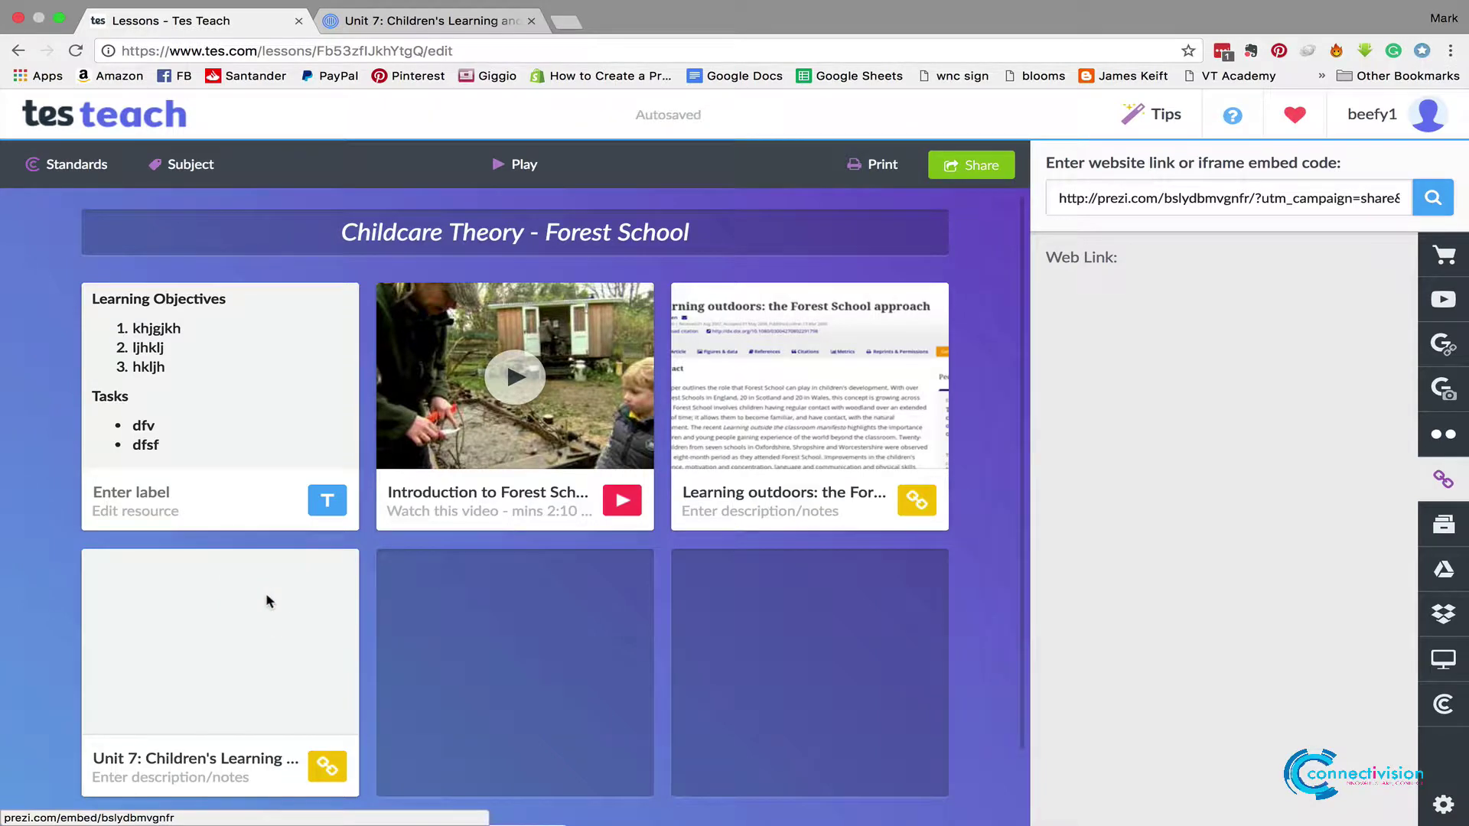
Present the Unit 7 Prezi in its own tab up to the 'What does play develop?' frame, then return to the lesson
left_click(204, 704)
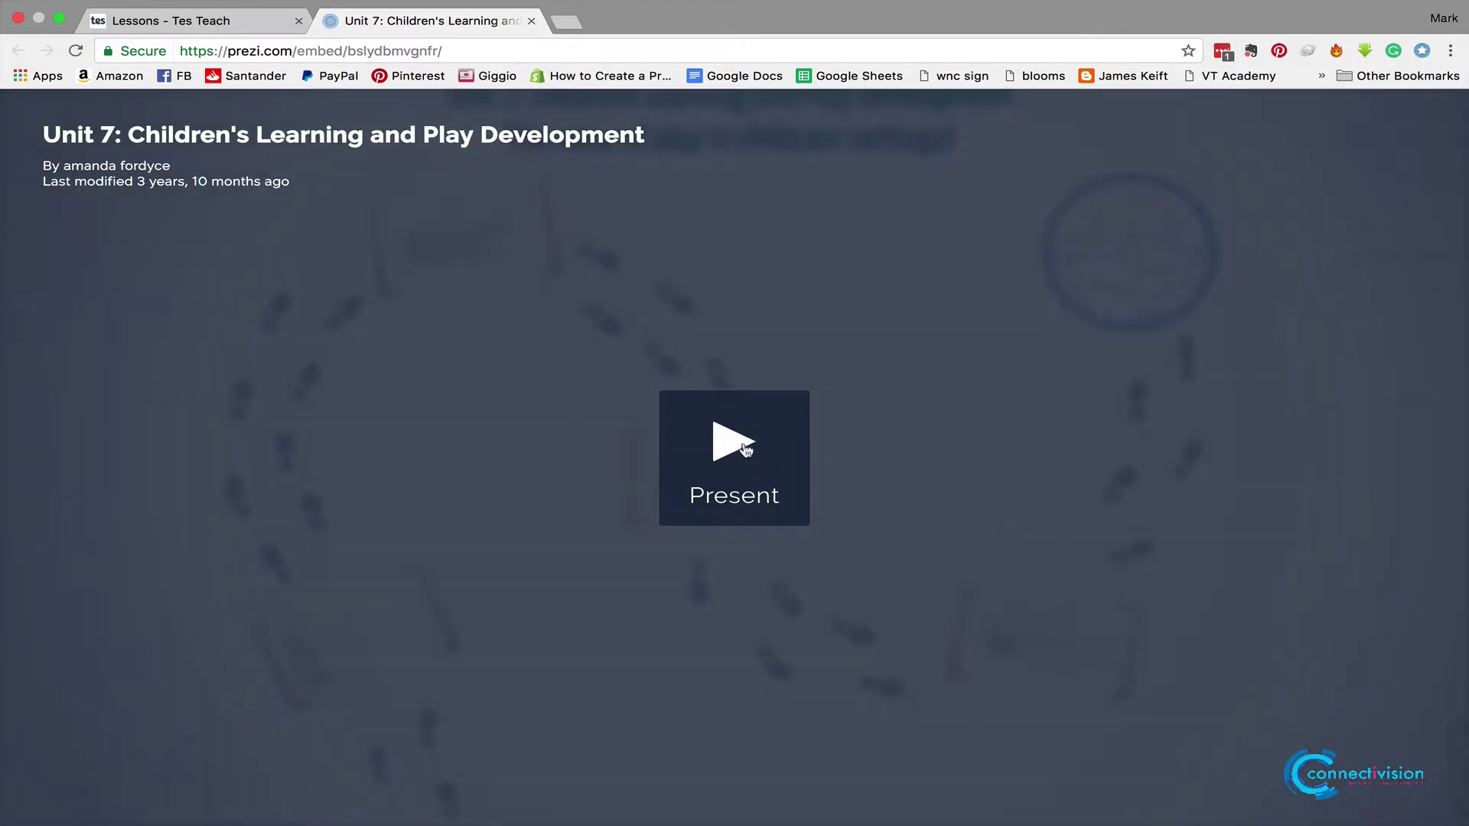
left_click(742, 448)
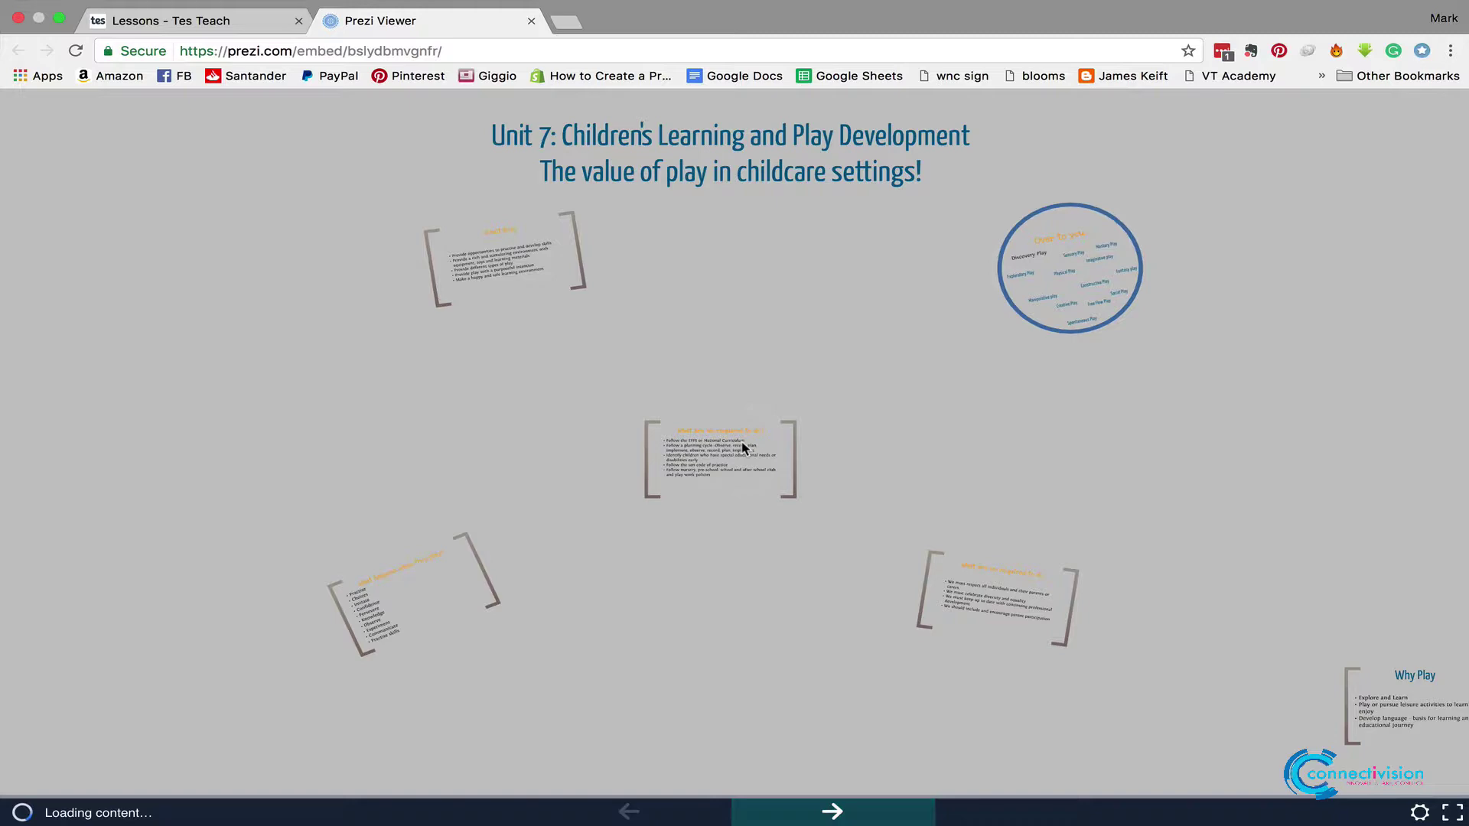
left_click(832, 811)
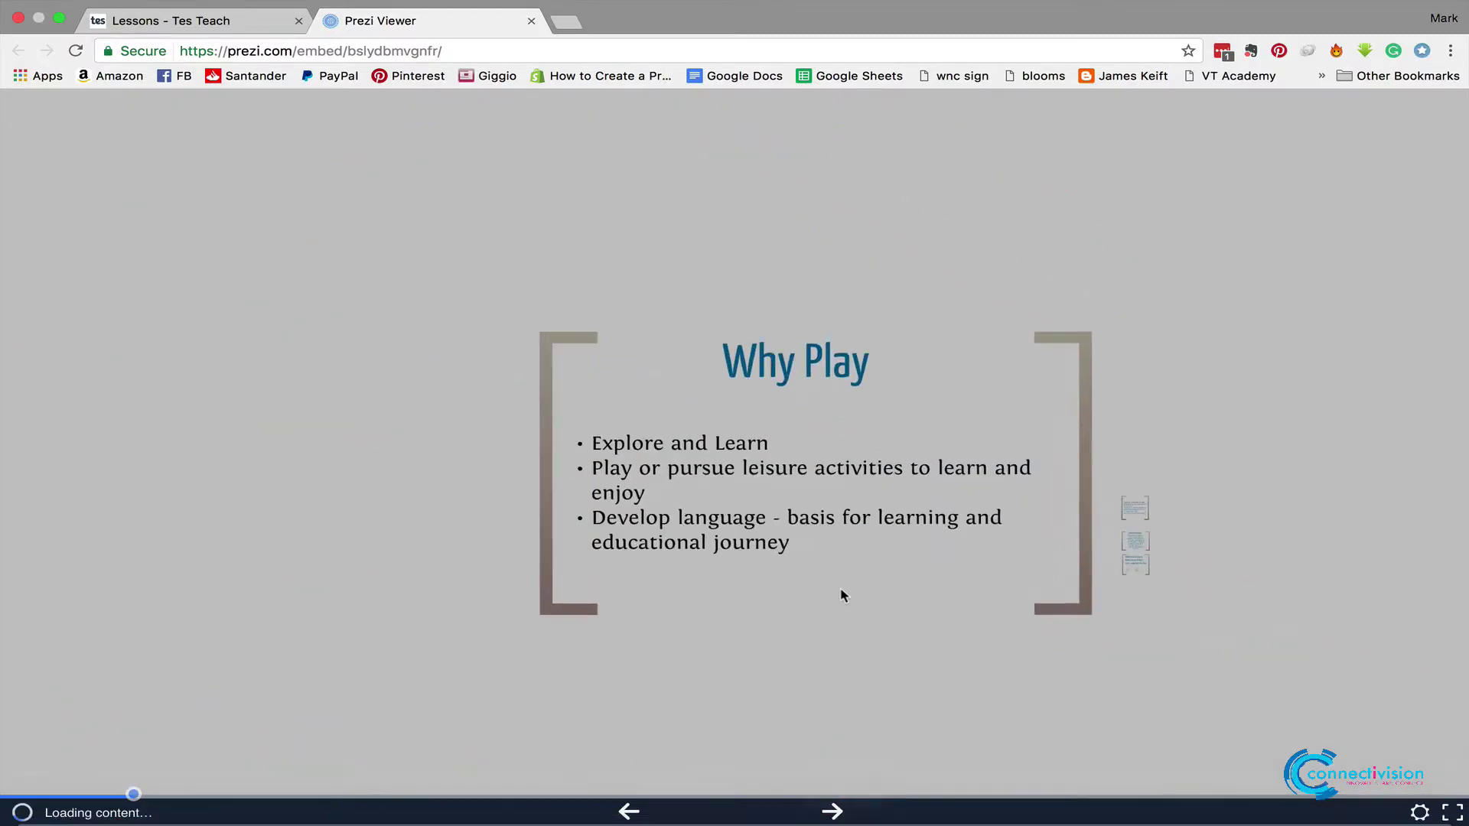
left_click(830, 811)
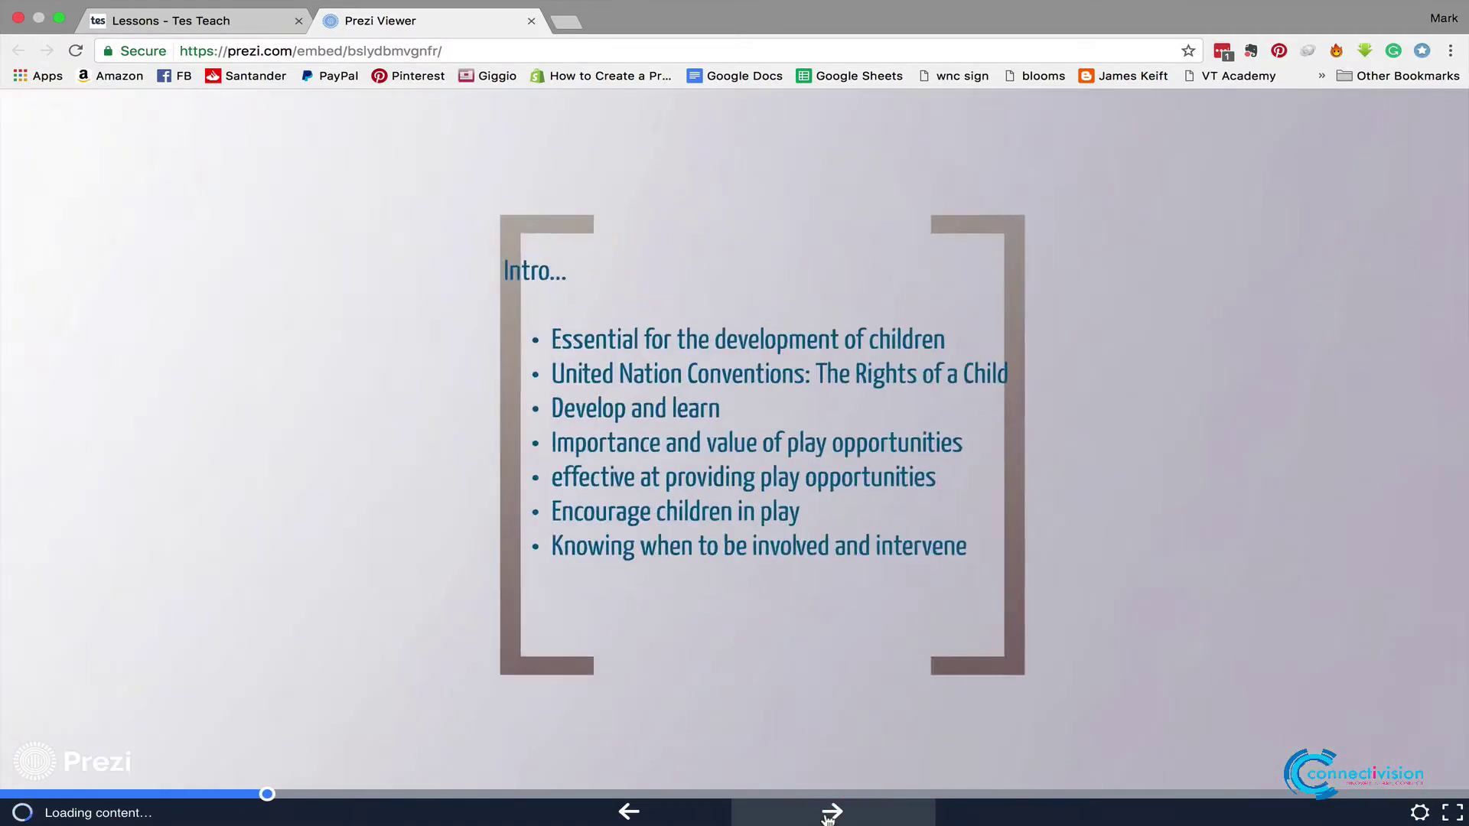
left_click(830, 811)
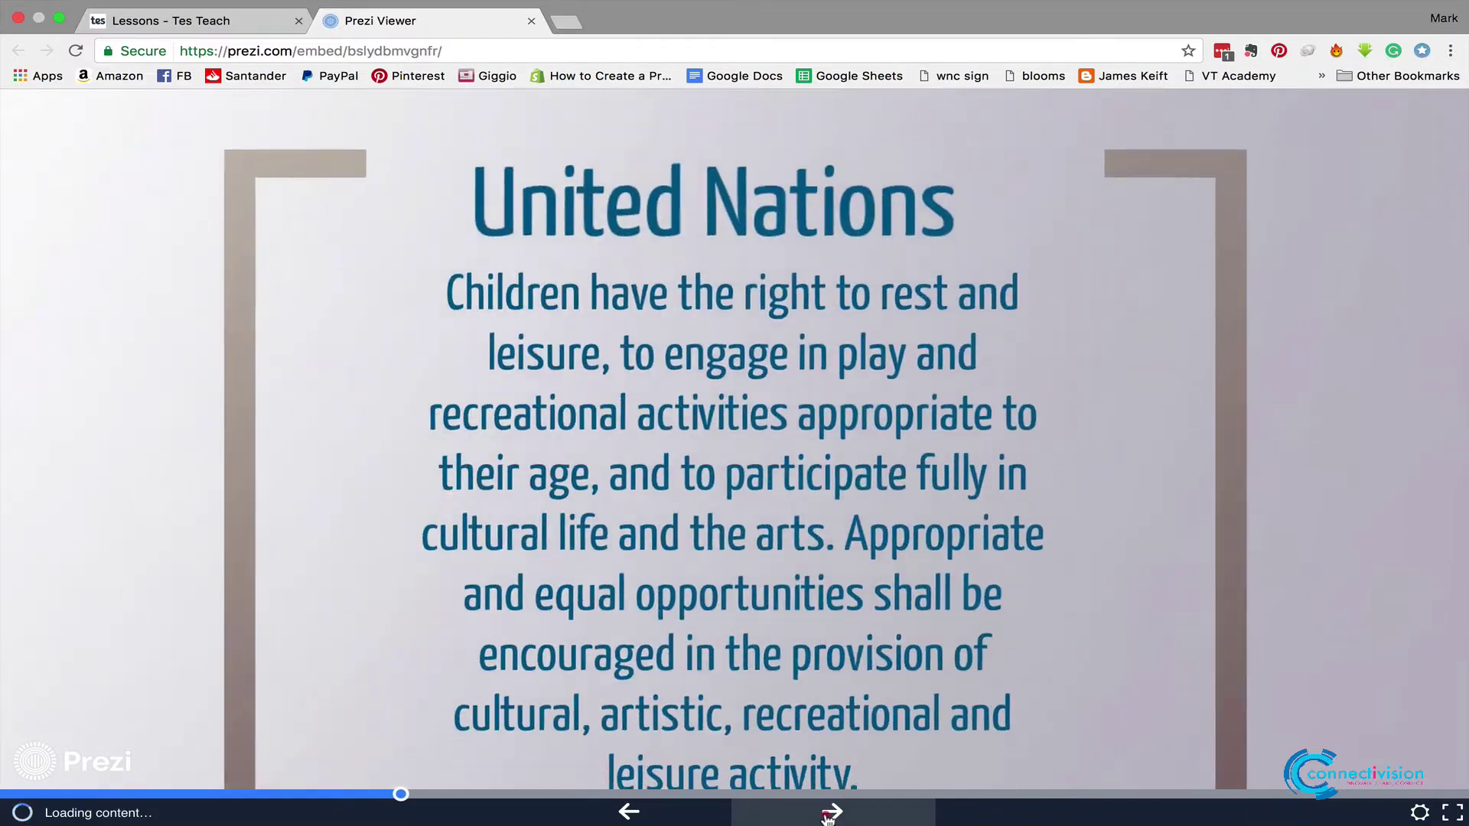
left_click(830, 811)
left_click(830, 811)
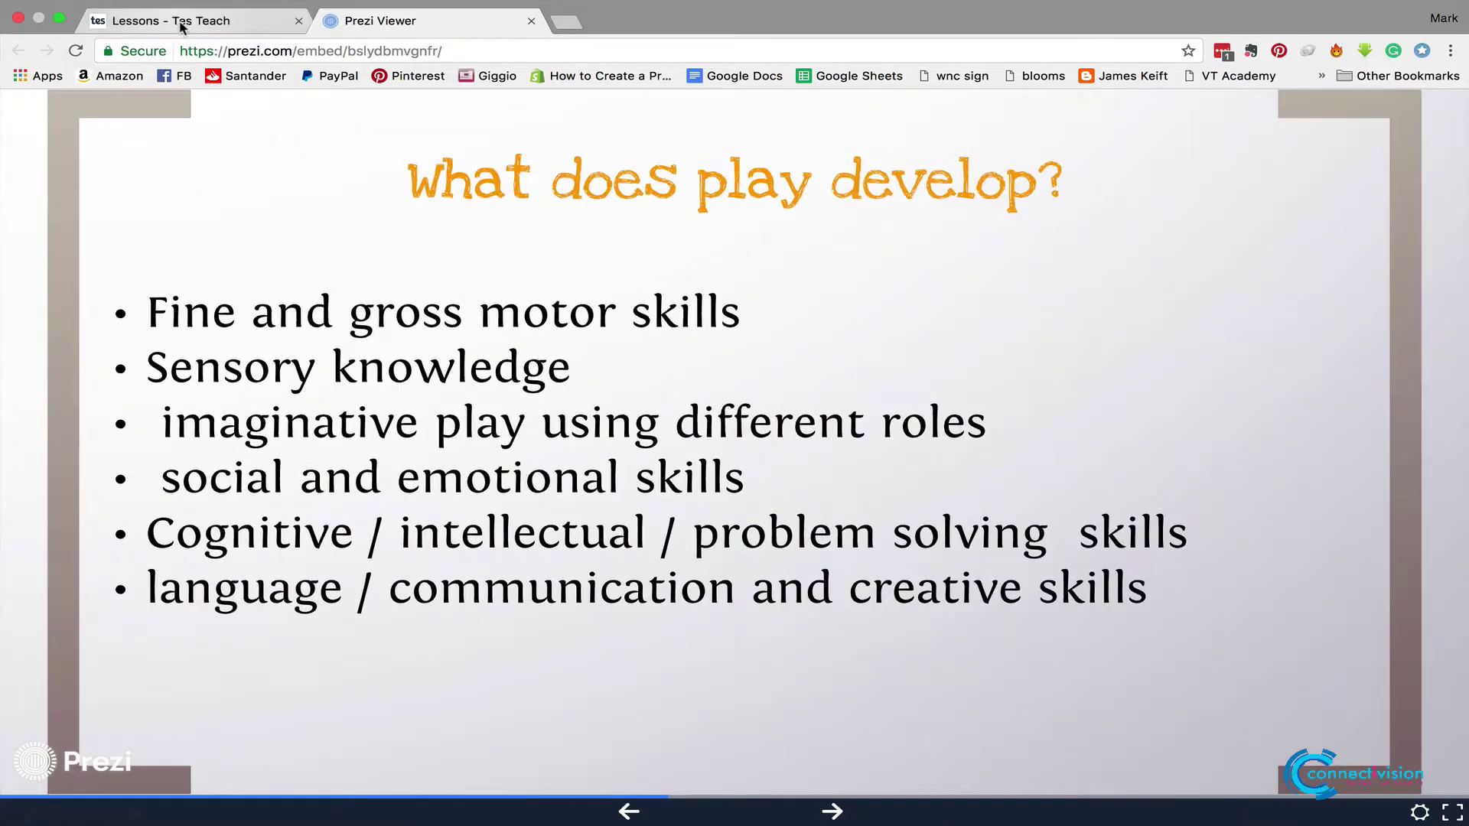
left_click(183, 23)
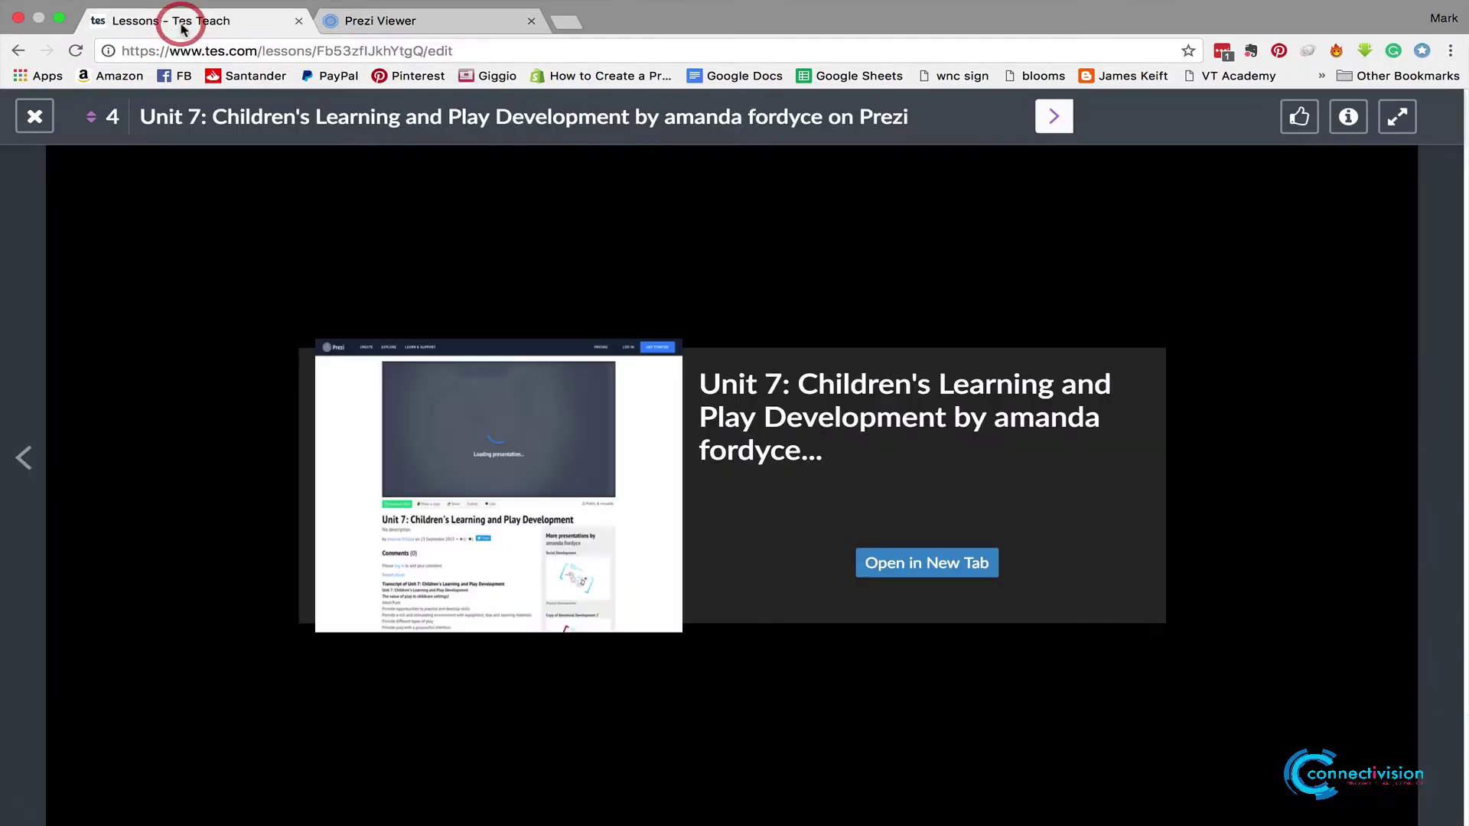
Place the uploaded 'Meal plan 13 May.docx' in the bottom-middle tile and preview it in Word Online
left_click(35, 116)
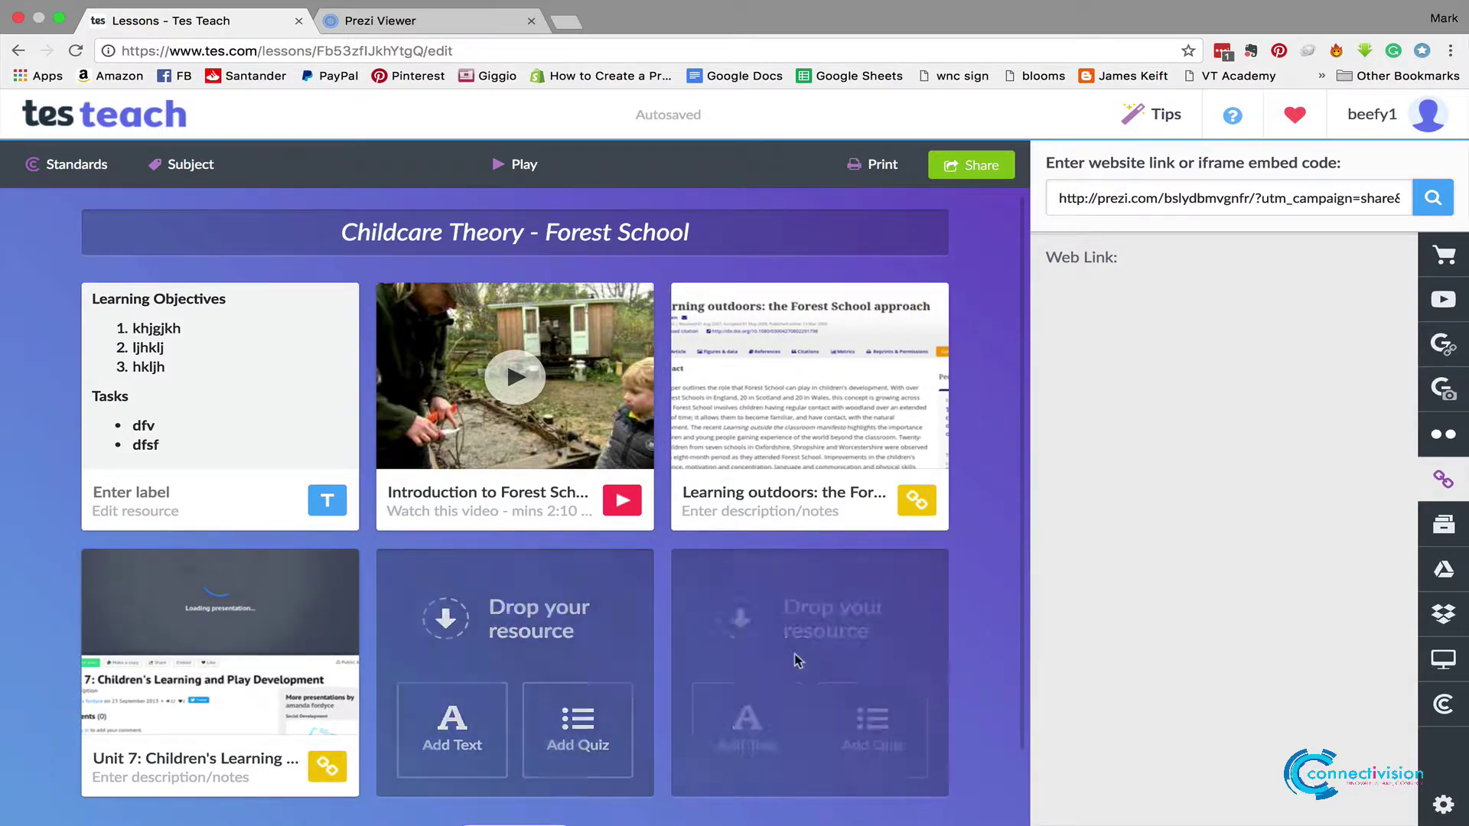
left_click(1443, 658)
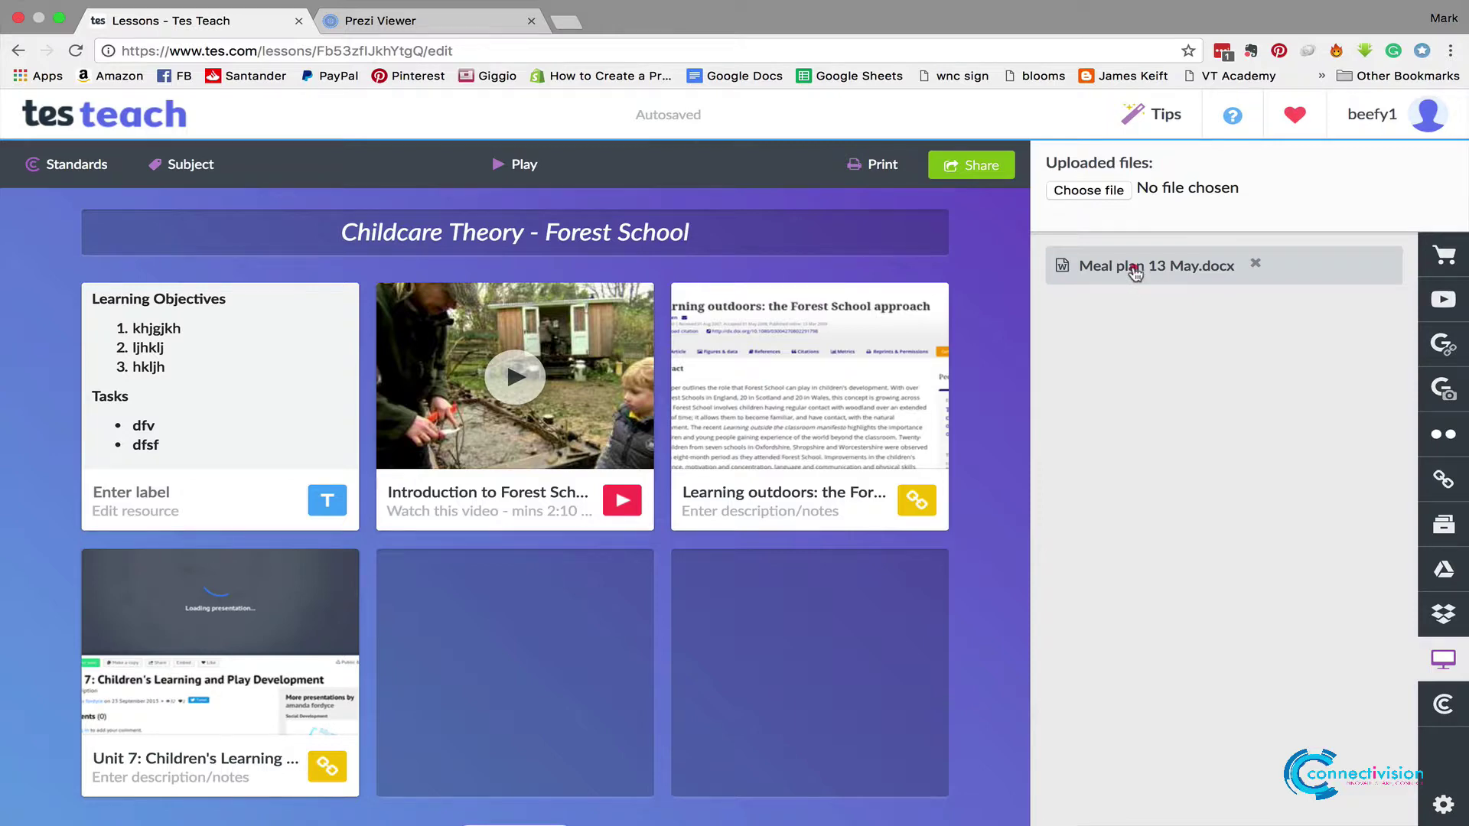
left_click_drag(1134, 273, 585, 600)
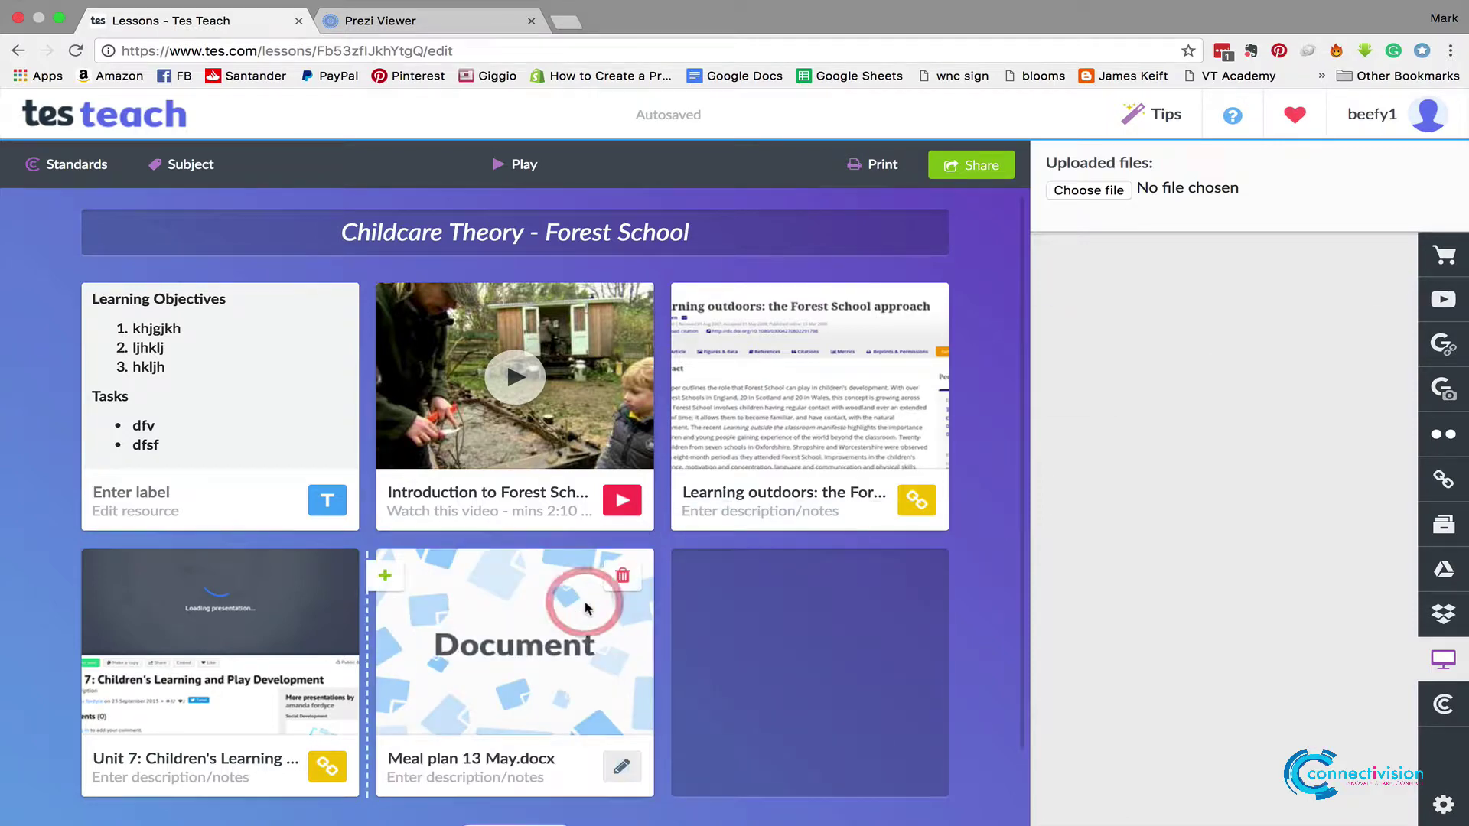
left_click(533, 680)
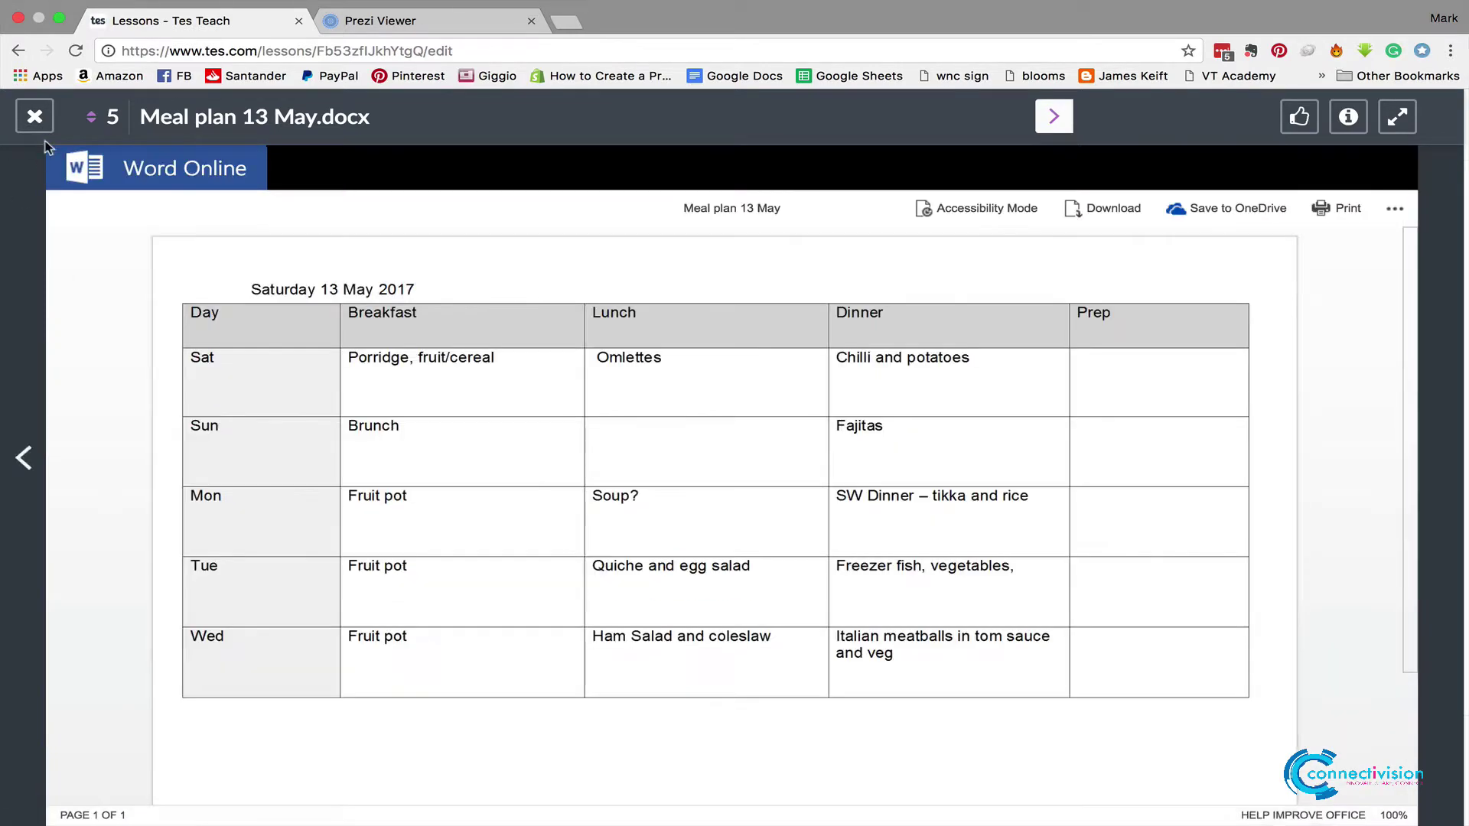
left_click(35, 119)
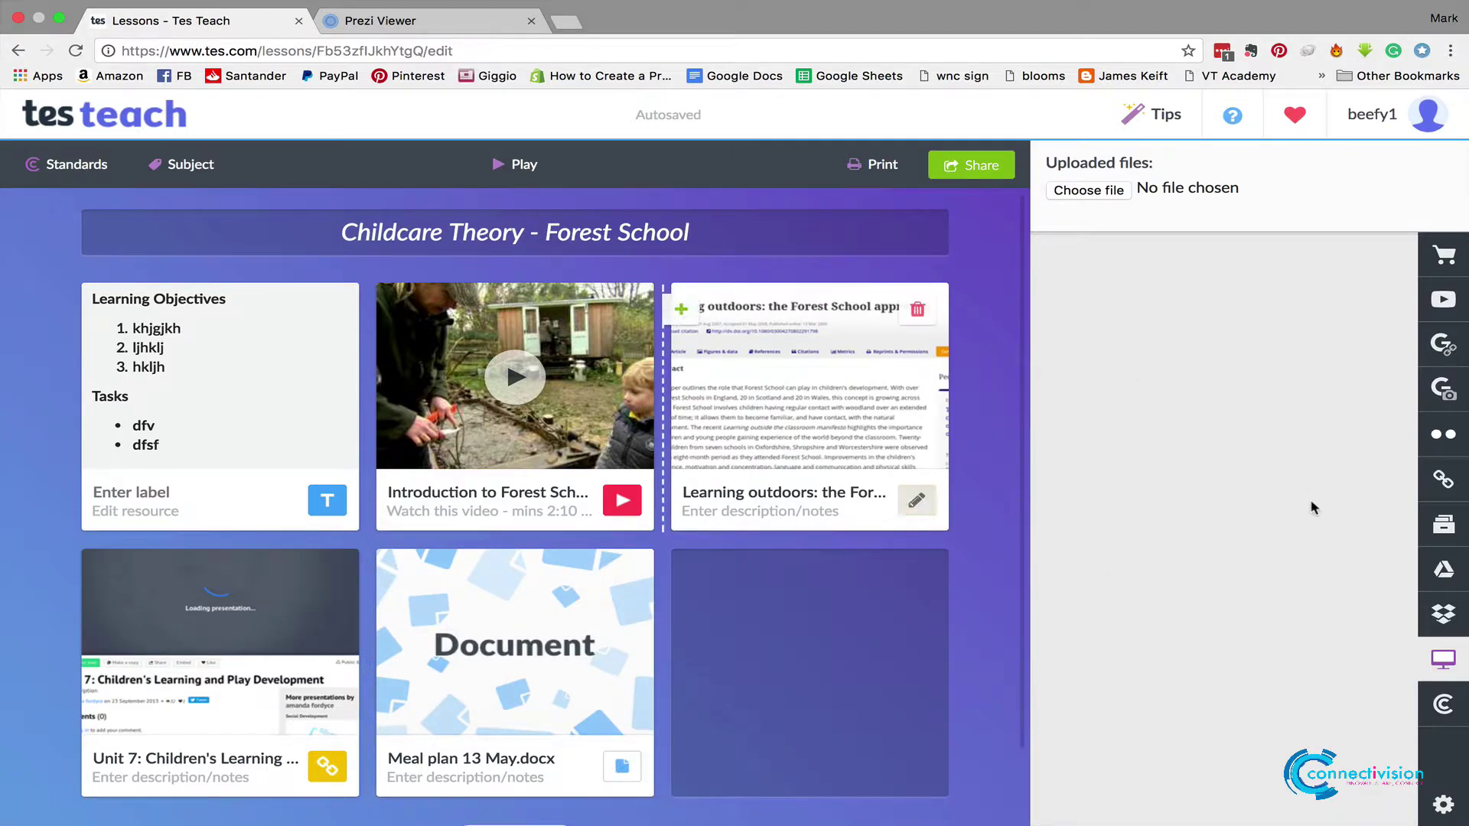
left_click(138, 126)
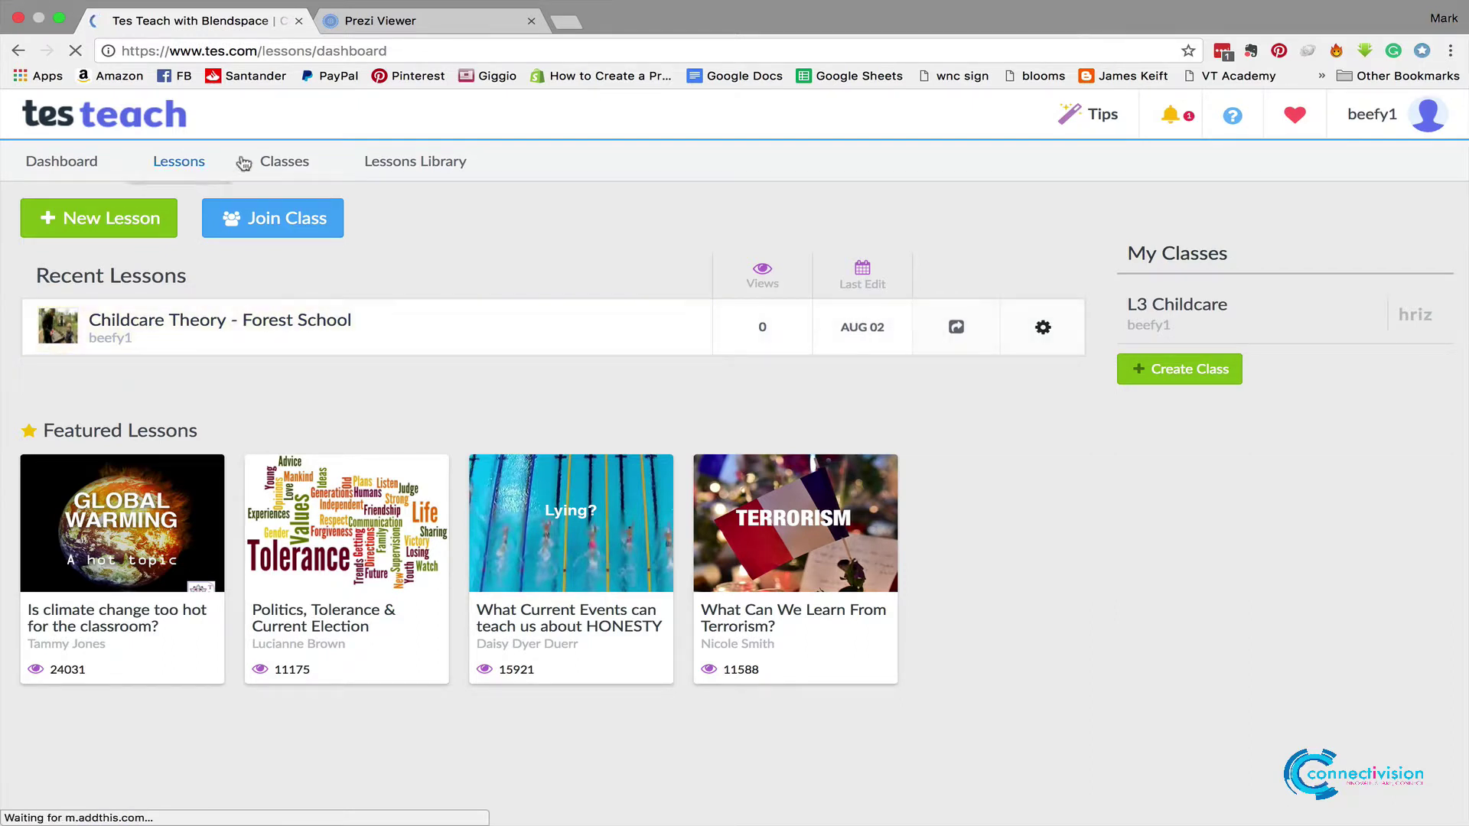
left_click(277, 165)
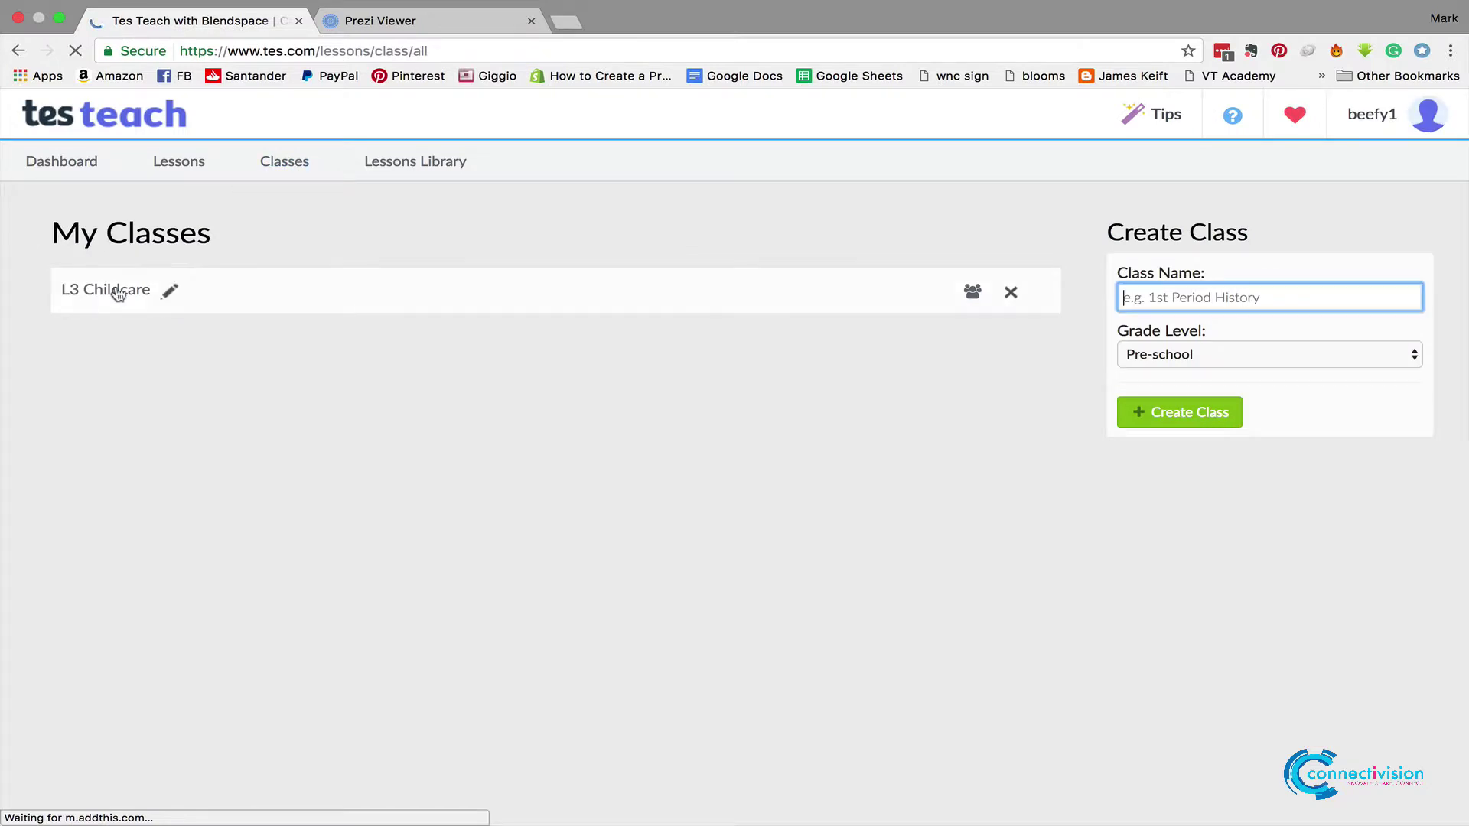
left_click(99, 298)
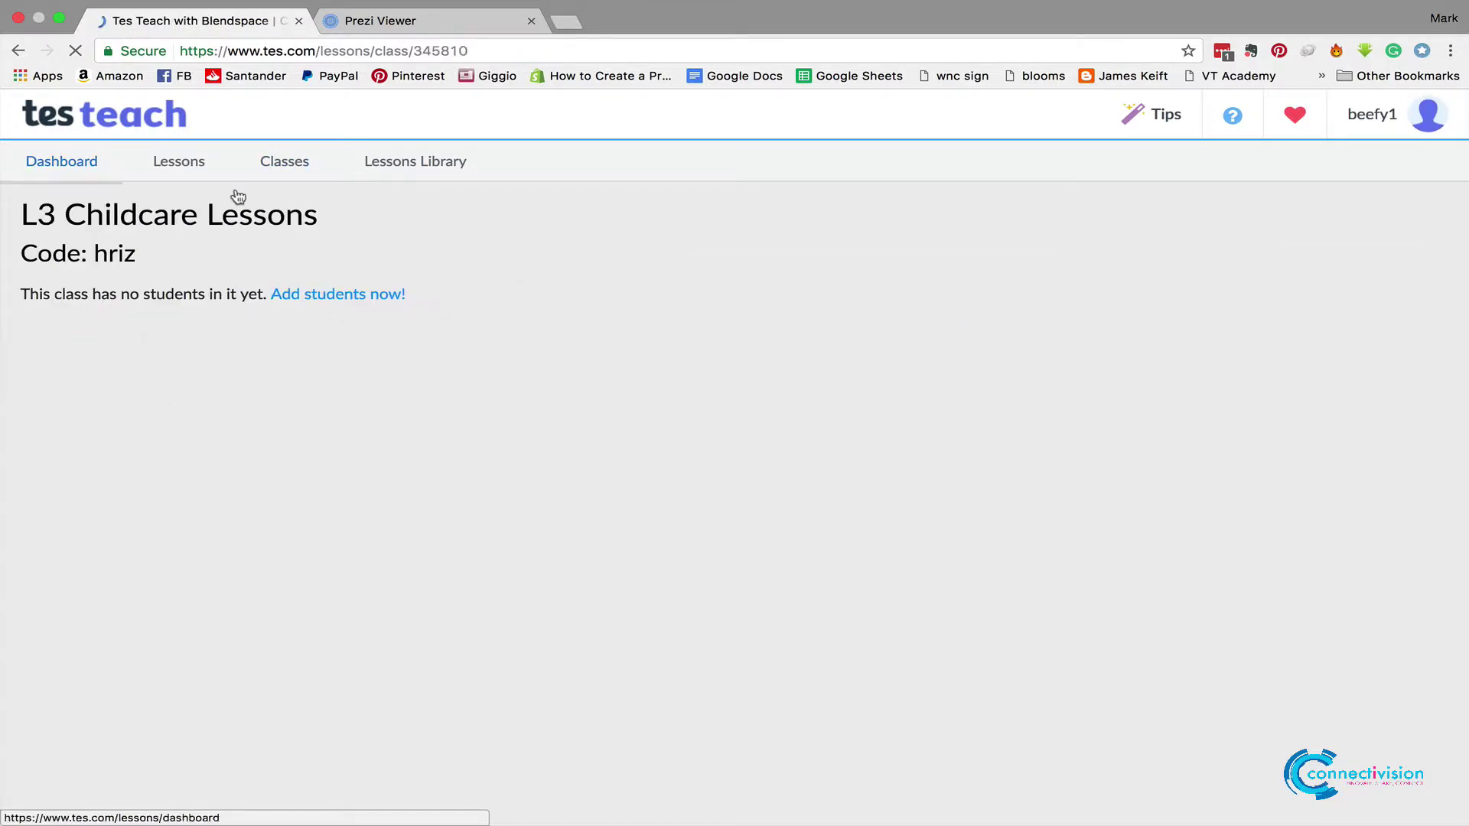
left_click(169, 169)
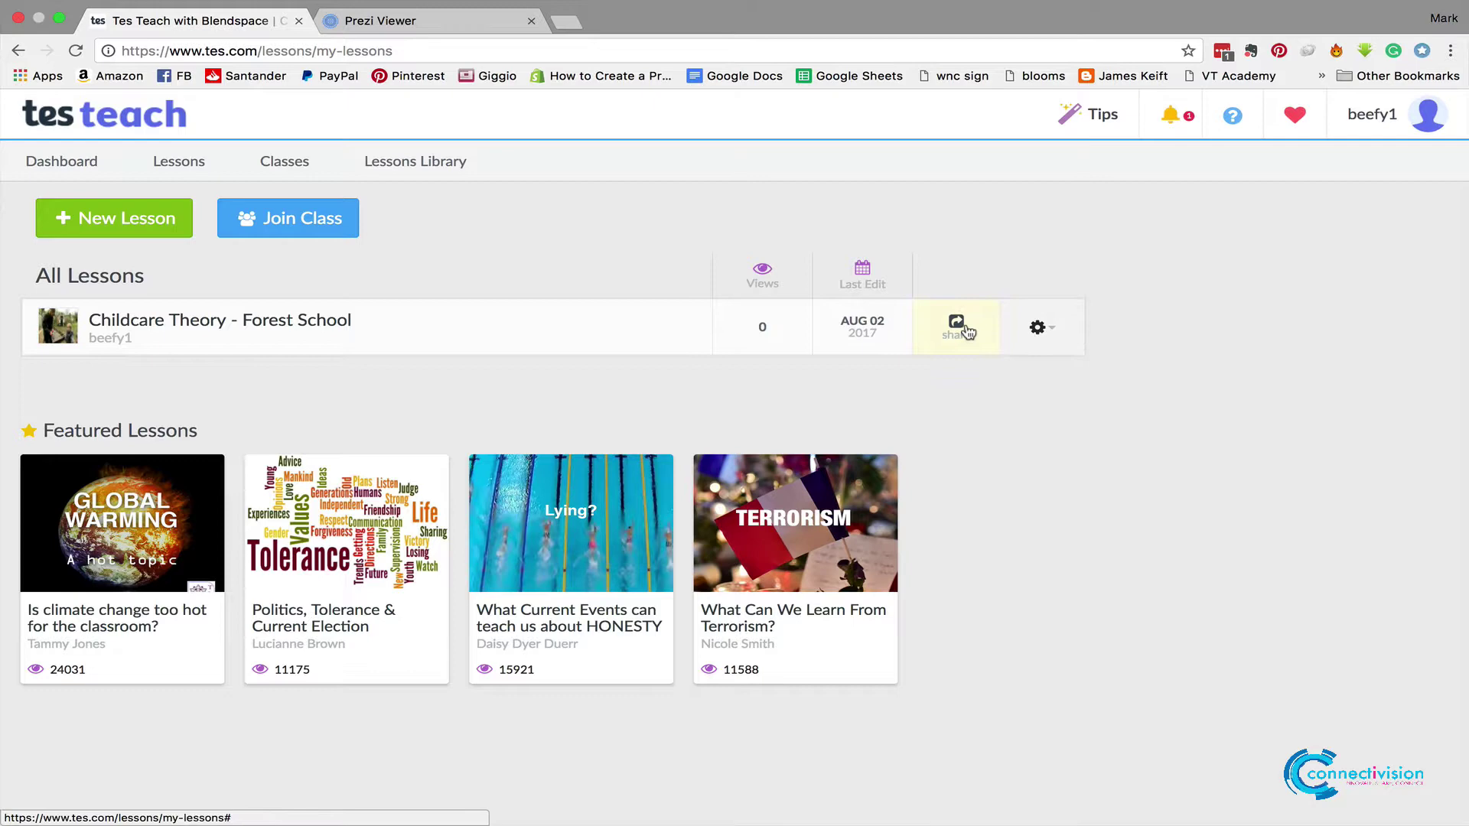
left_click(217, 325)
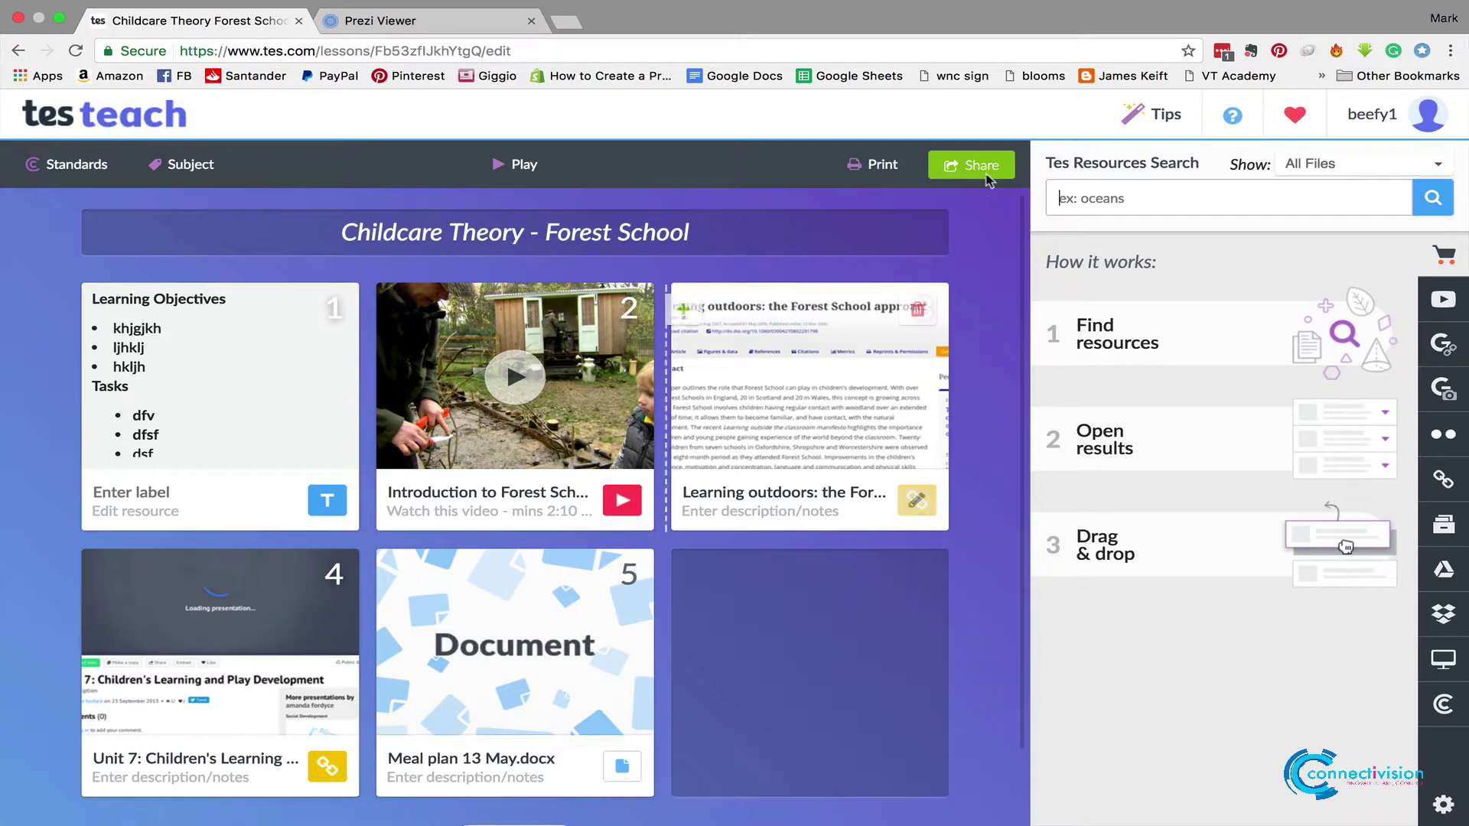
Share the Forest School lesson with the L3 Childcare class and copy its lesson link
left_click(989, 166)
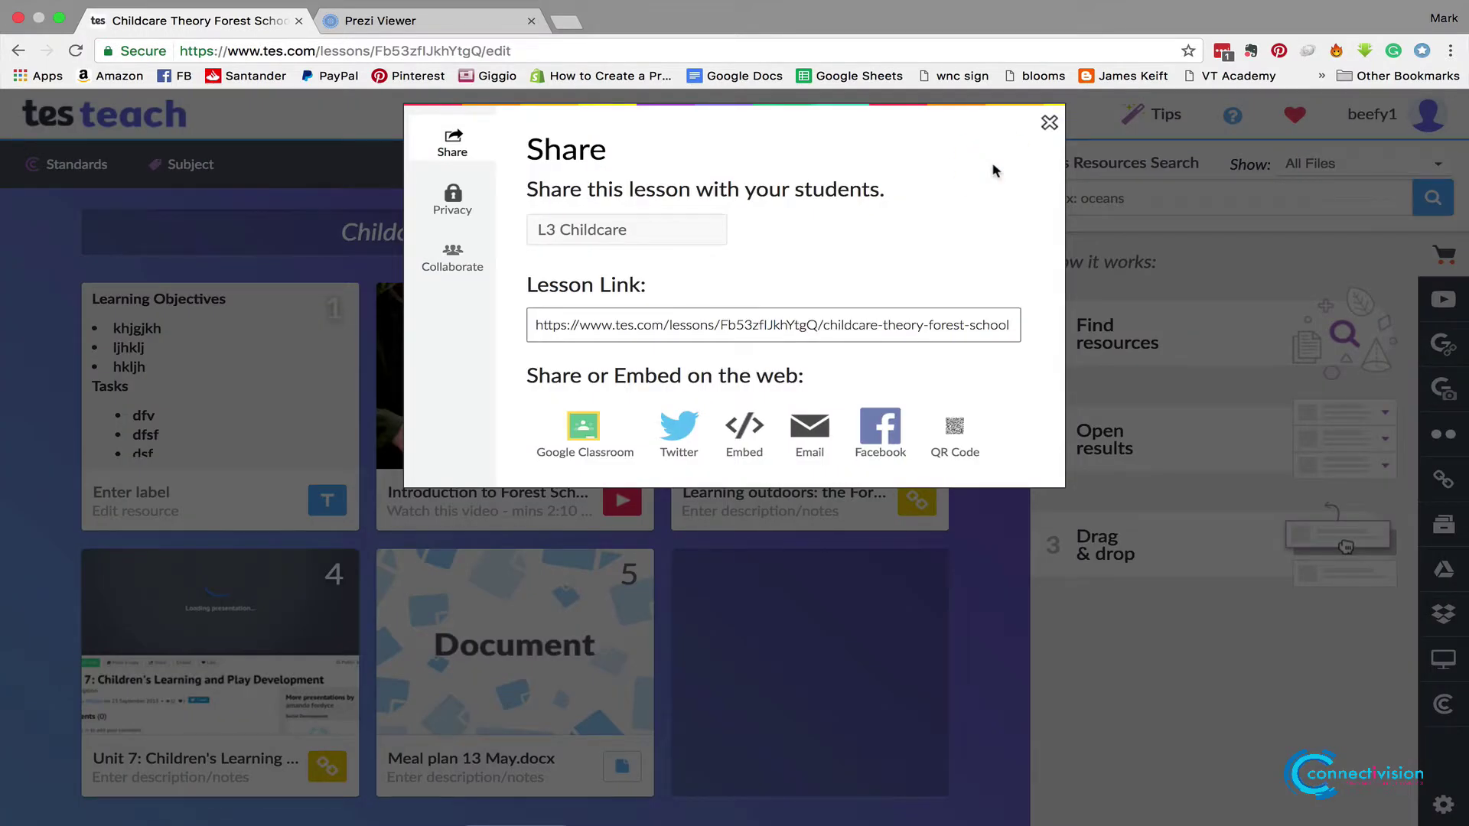
left_click(616, 231)
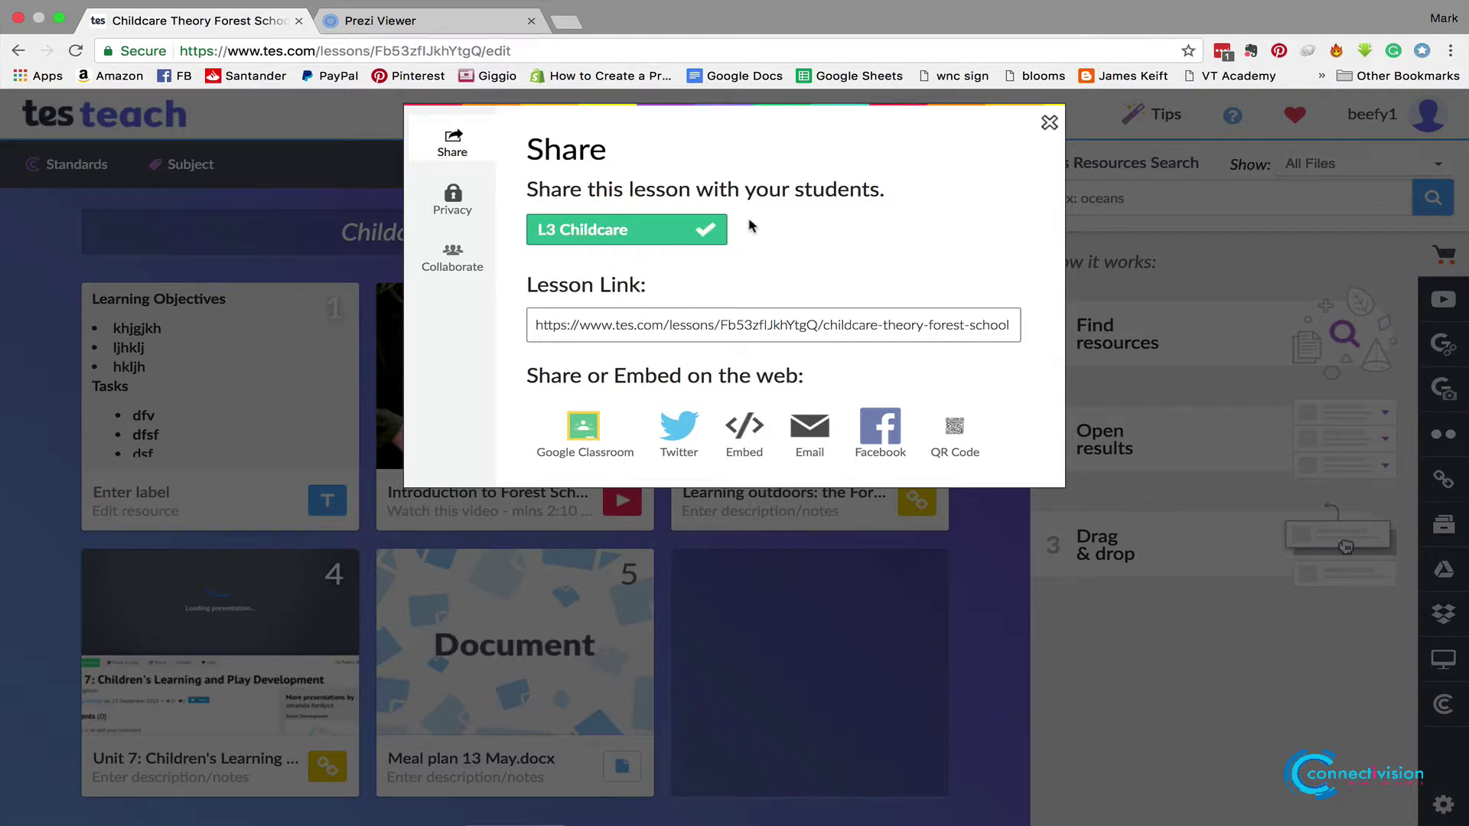
triple_click(681, 323)
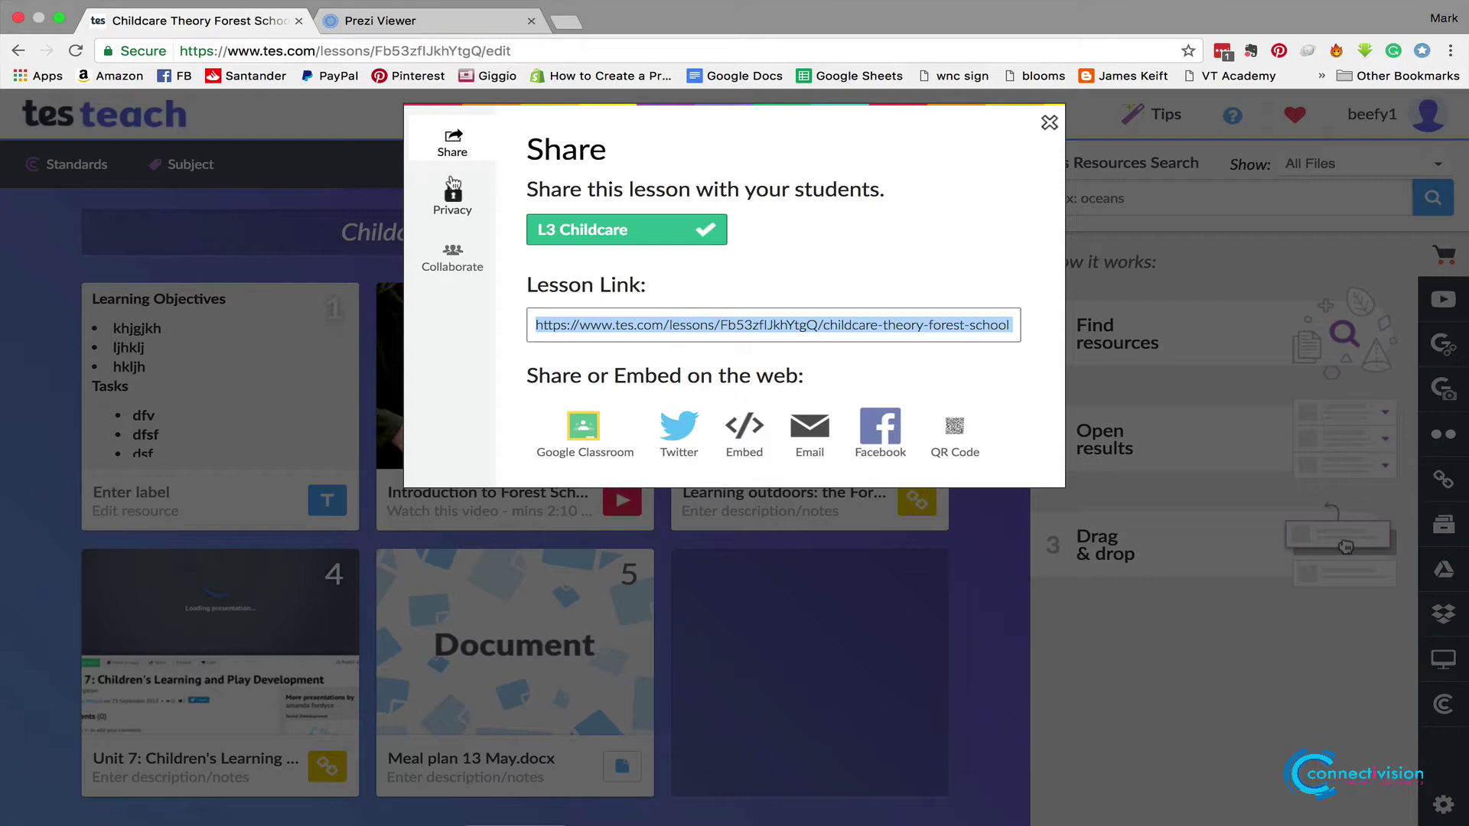
left_click(1049, 124)
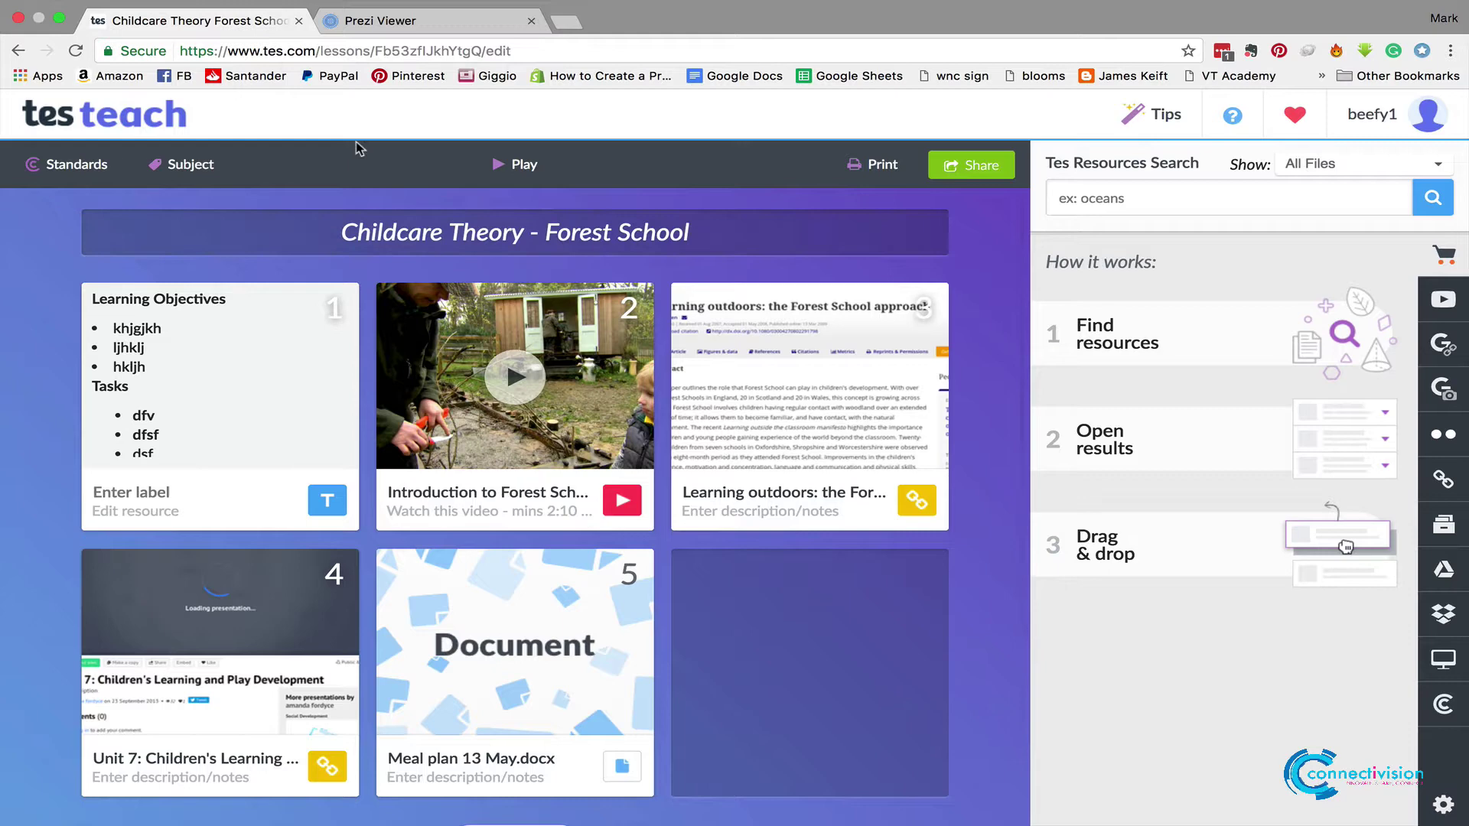
On the L3 Childcare class page, copy the class code and enable 'Allow students to see all lessons'
left_click(149, 125)
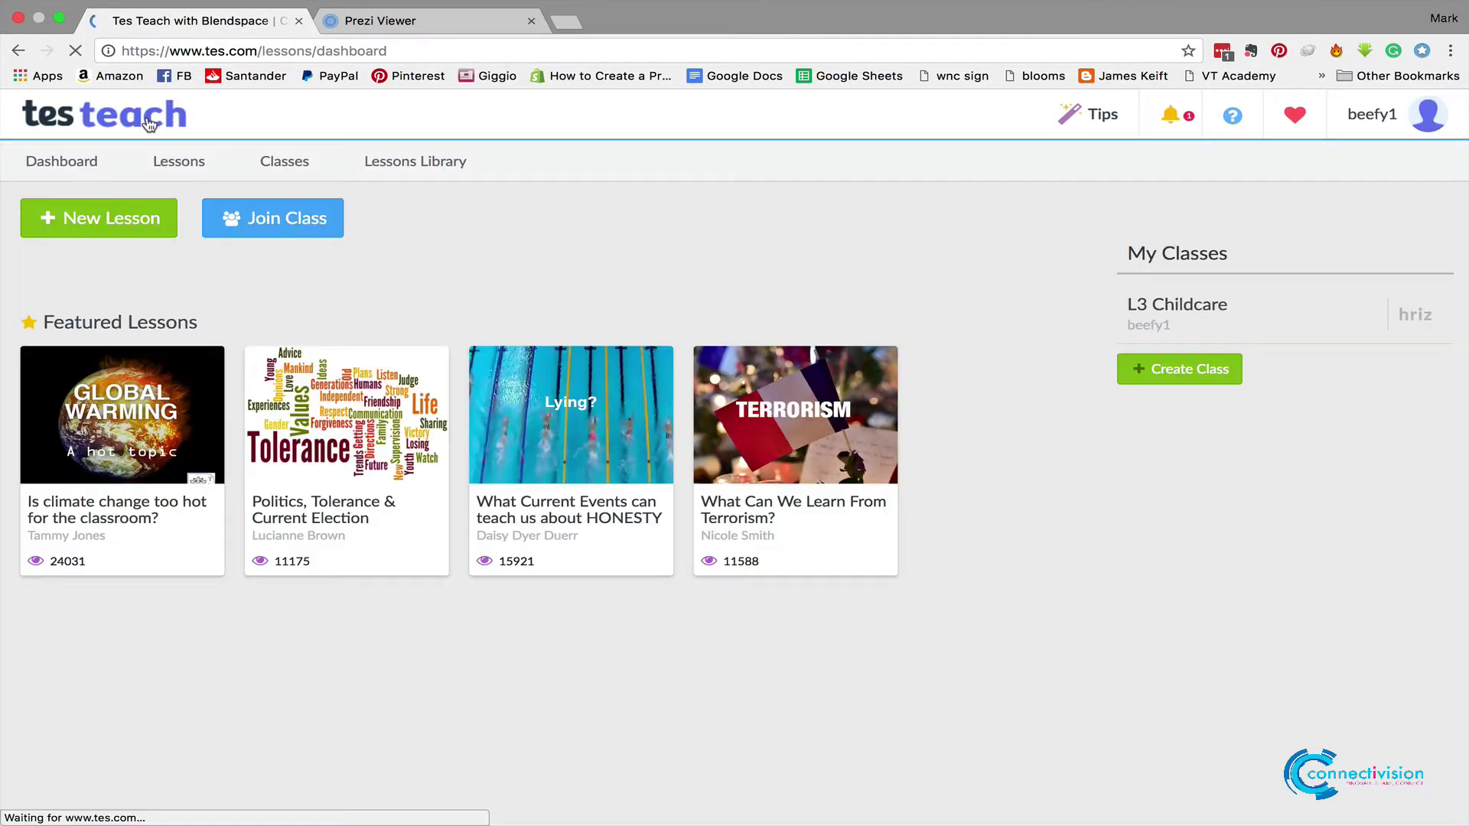
left_click(274, 163)
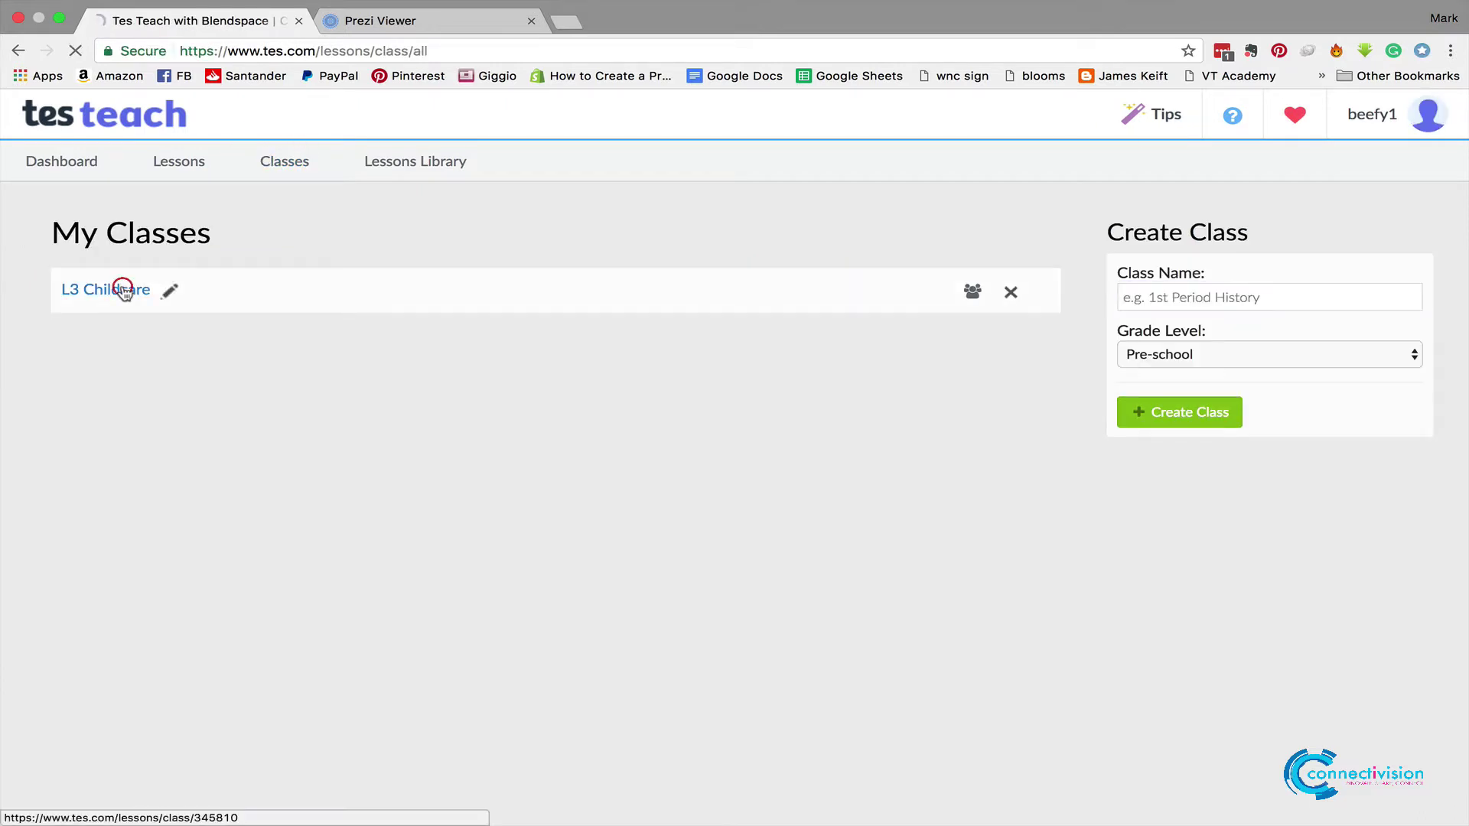
left_click(128, 290)
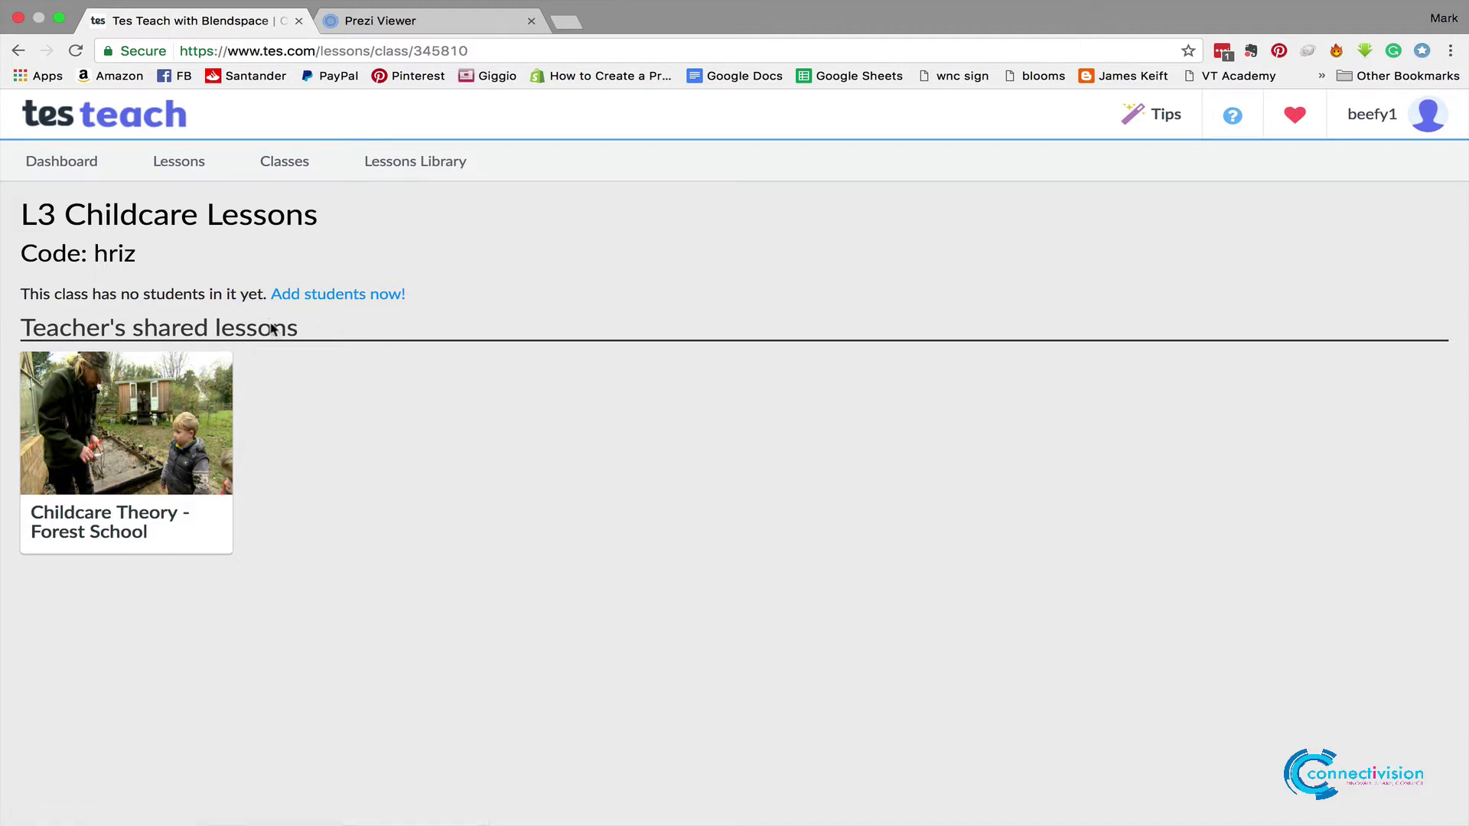
left_click(360, 295)
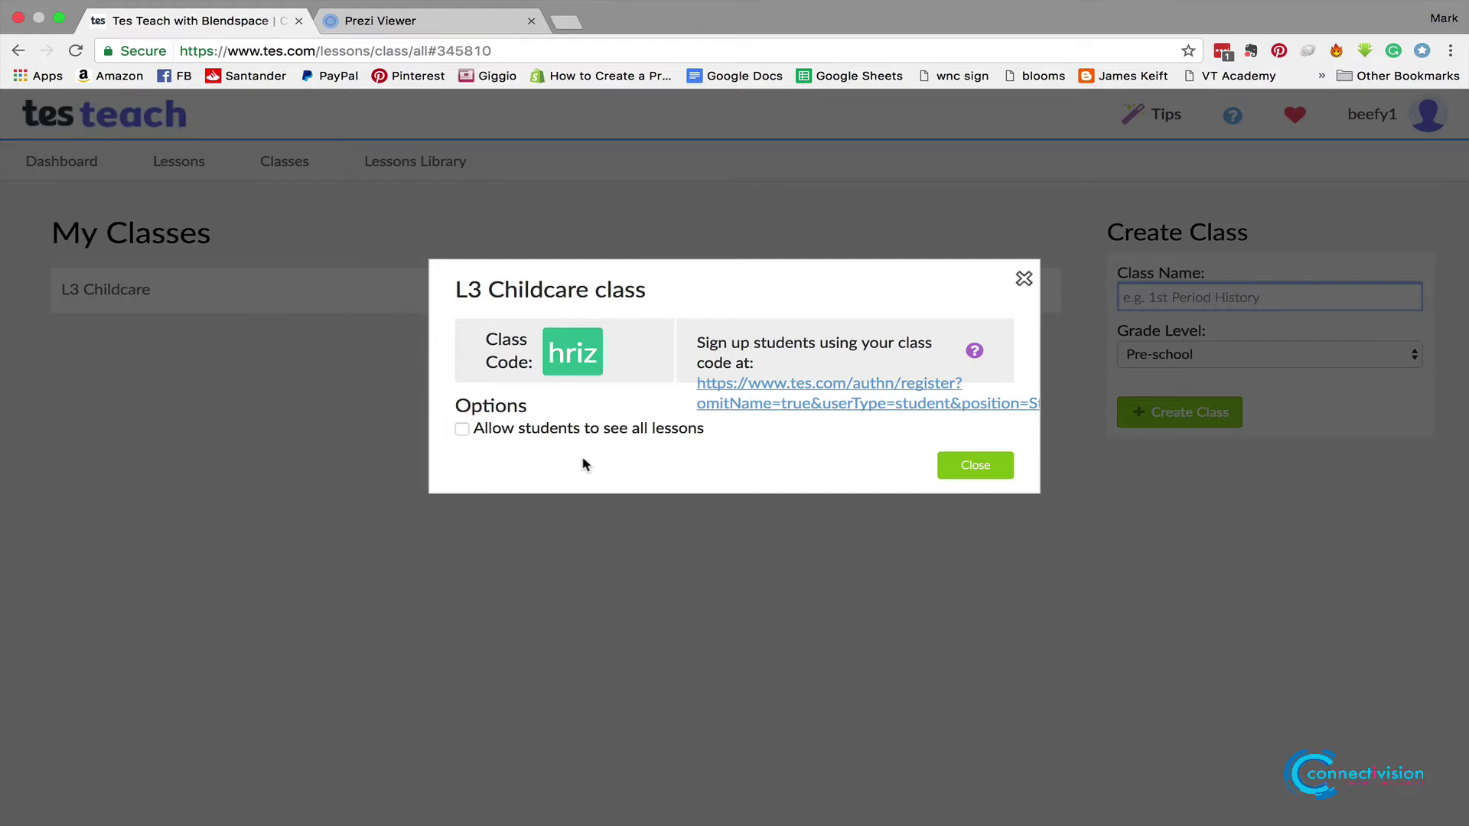
left_click(598, 348)
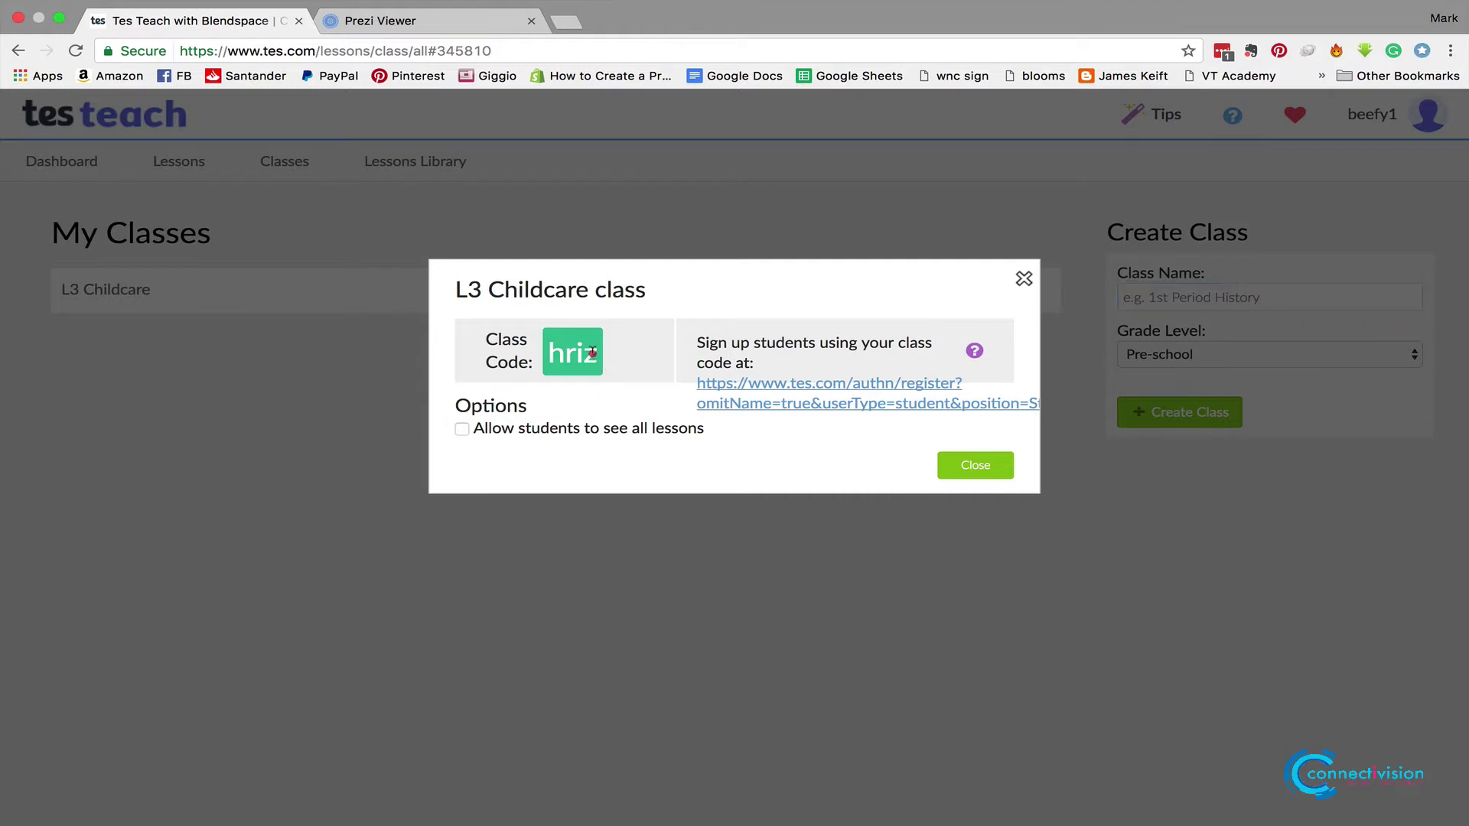
left_click_drag(593, 352, 543, 353)
left_click(463, 430)
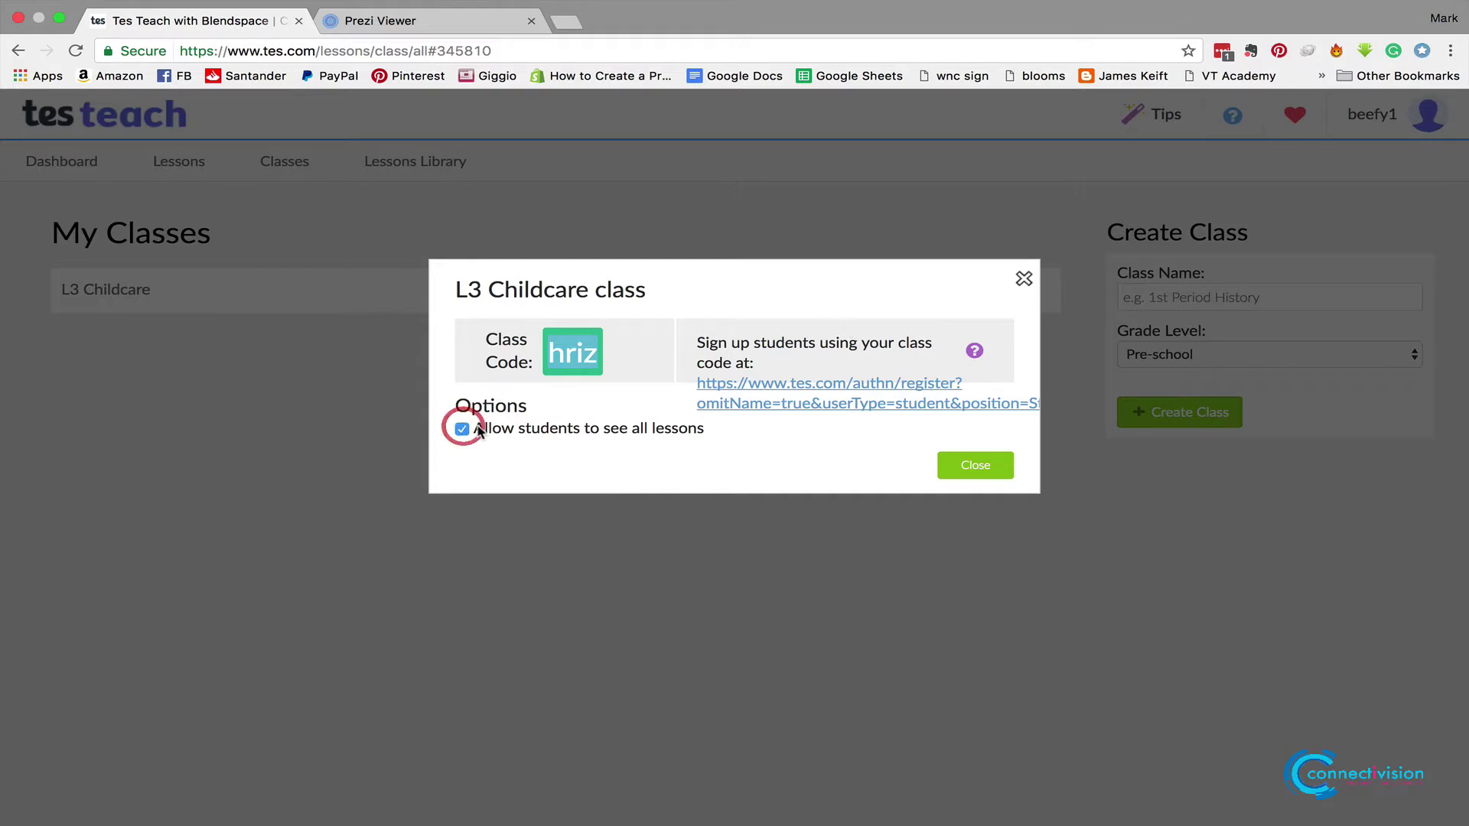
Join the L3 Childcare class with the pasted class code, then open its class page
left_click(982, 463)
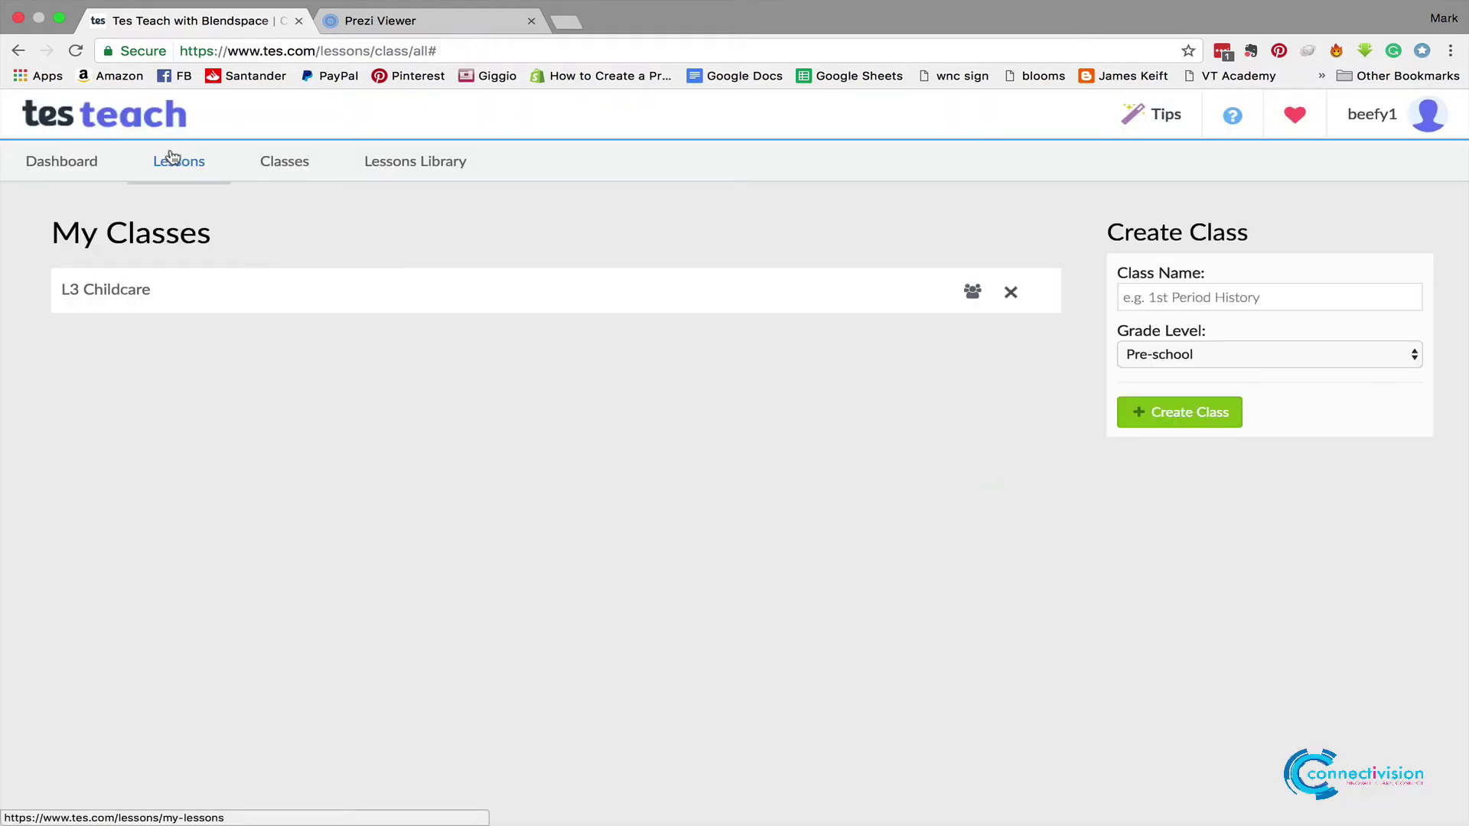
left_click(108, 132)
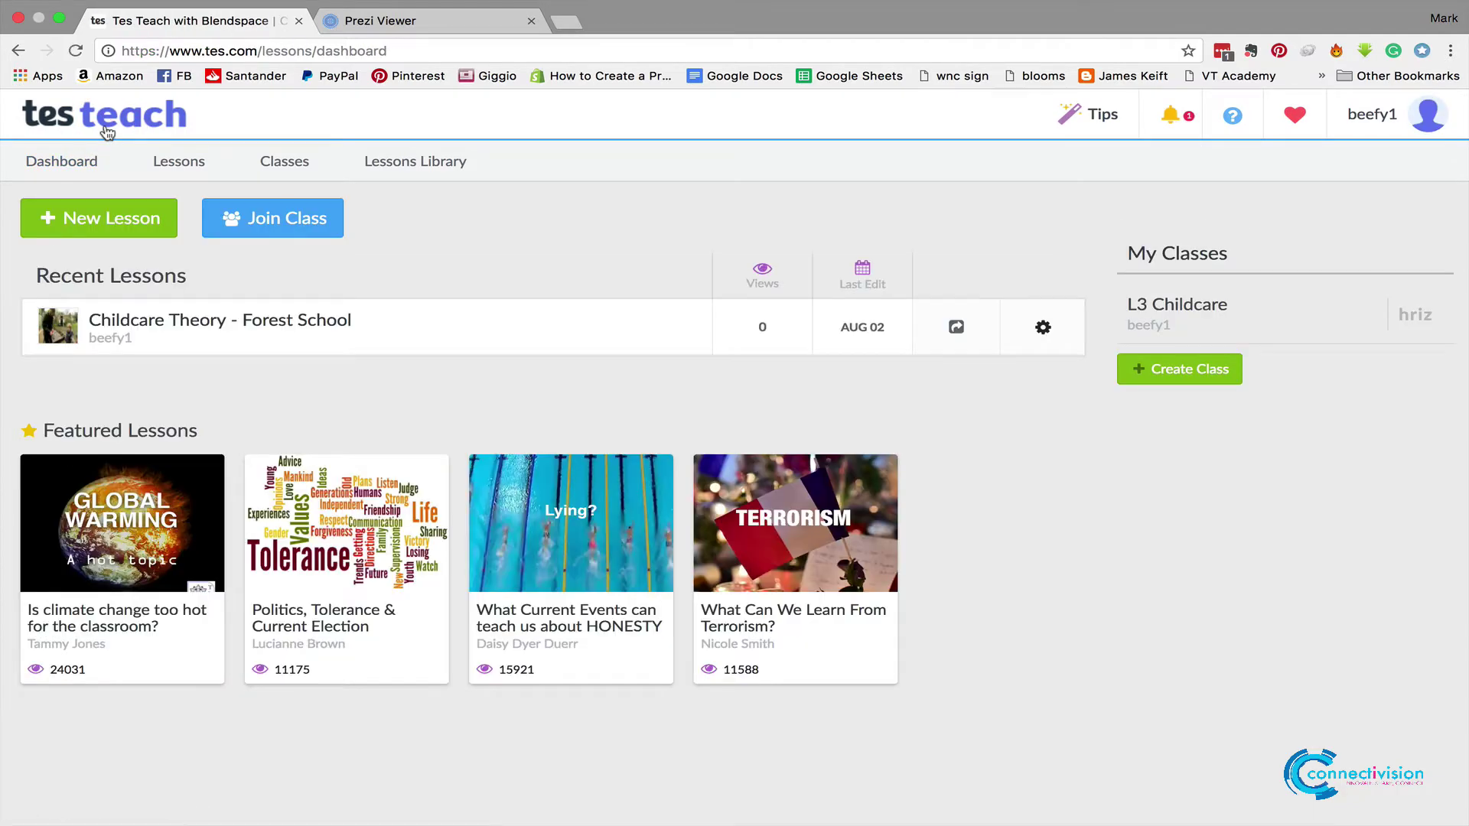
left_click(256, 219)
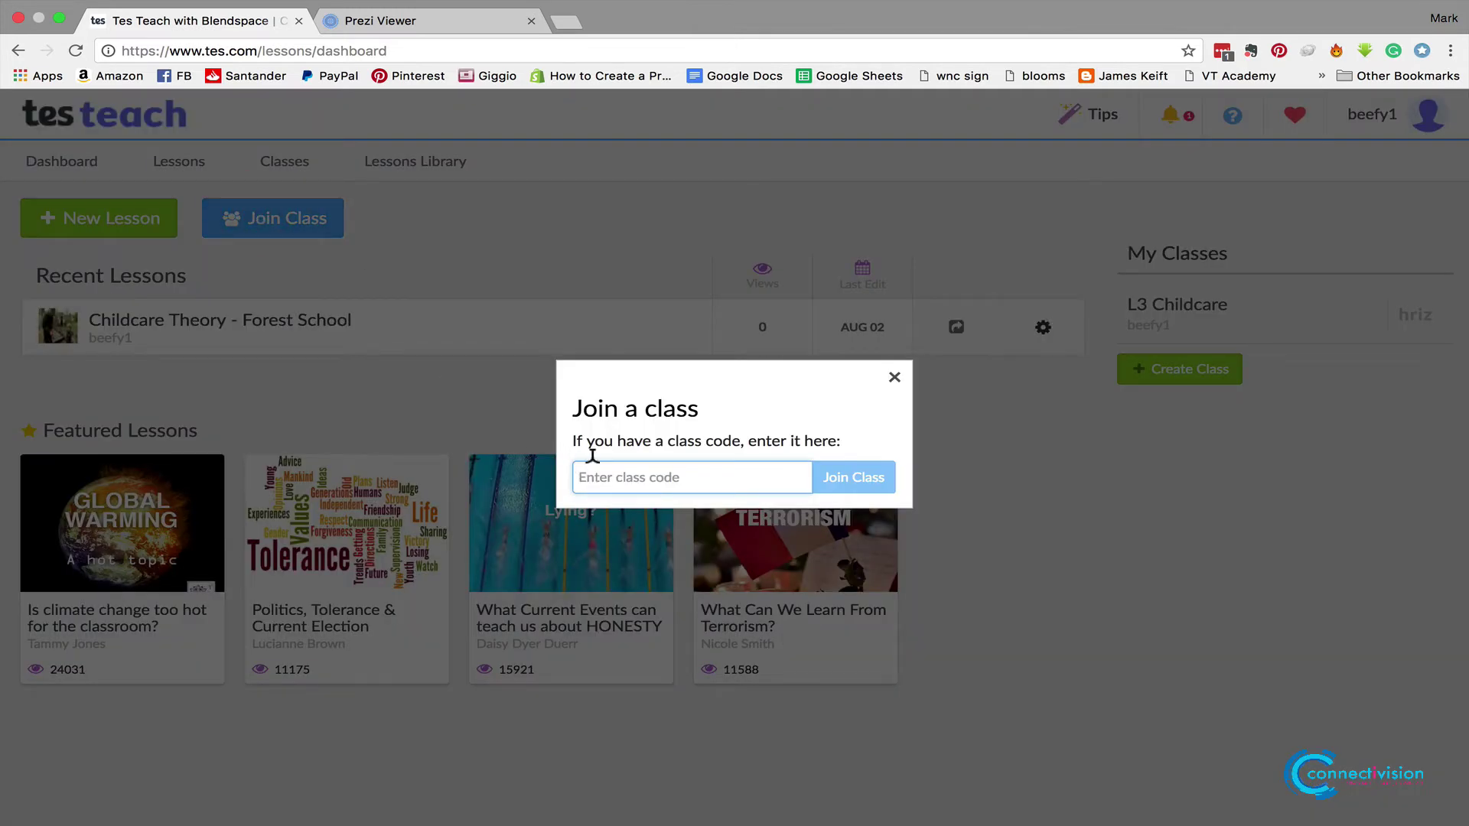
key("super+v")
left_click(851, 474)
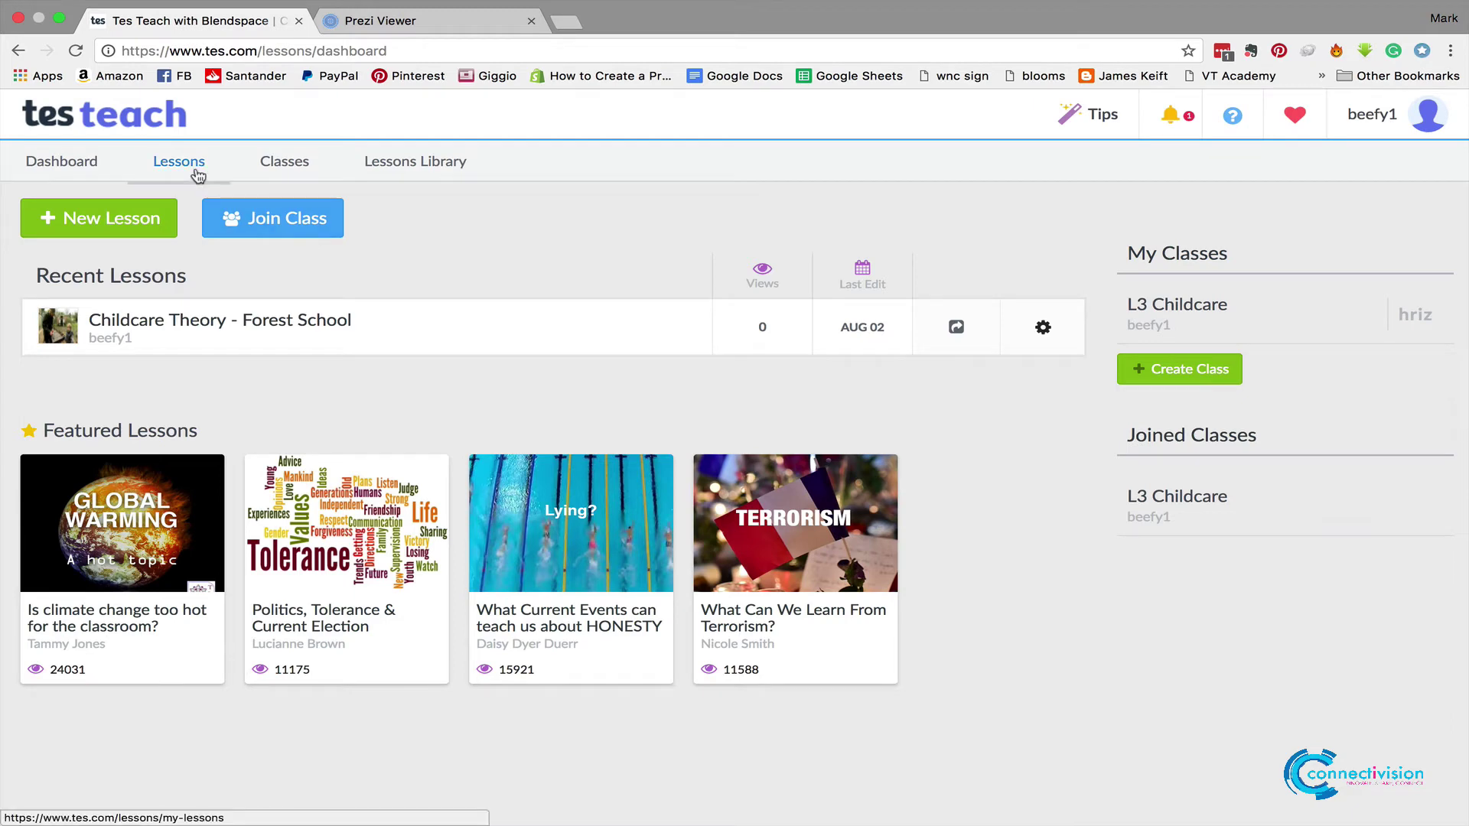
left_click(283, 173)
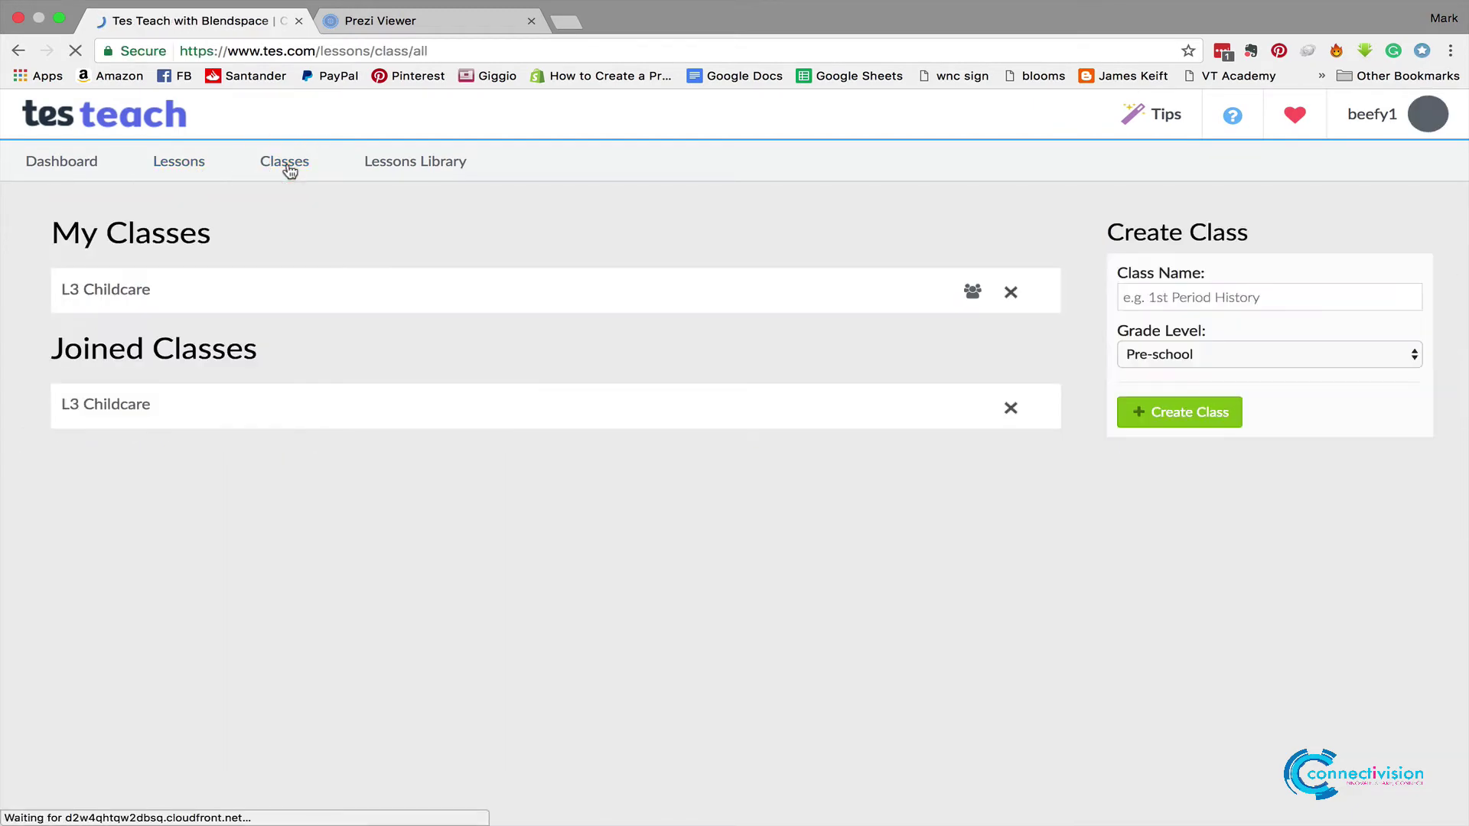
left_click(119, 289)
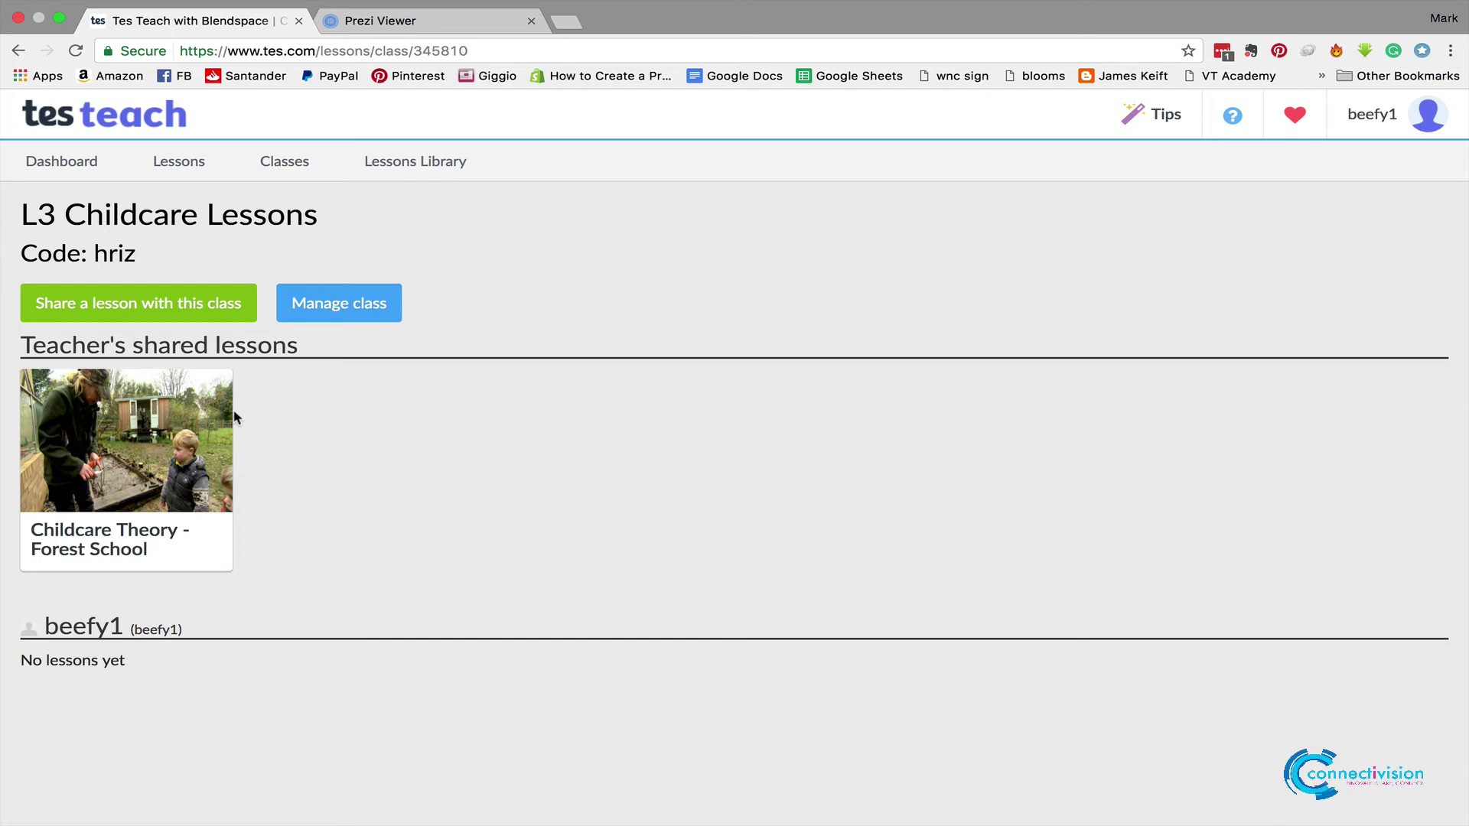
From the Lessons list, show the Forest School lesson's share options and select its lesson link
left_click(193, 163)
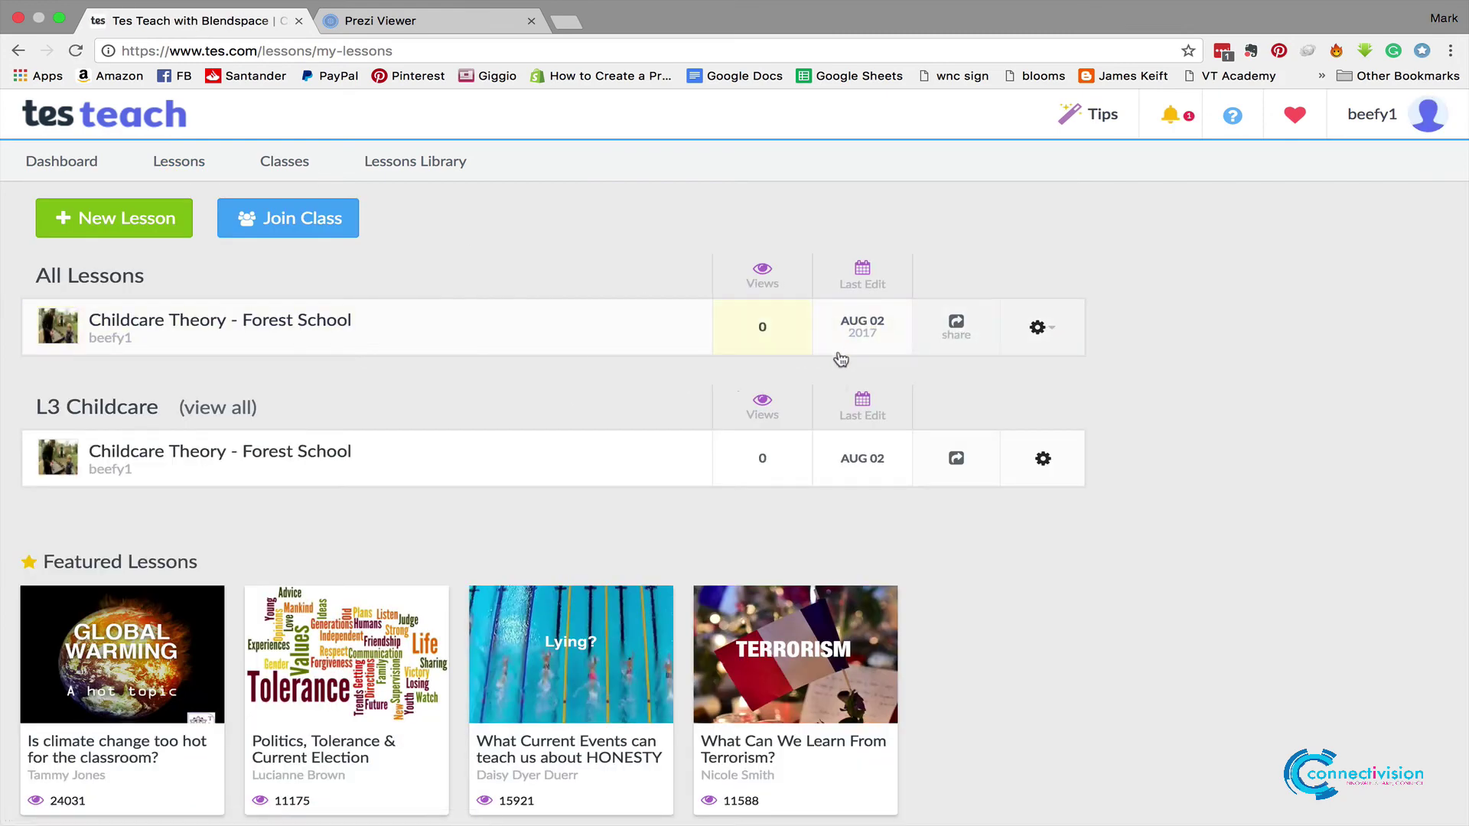
left_click(966, 338)
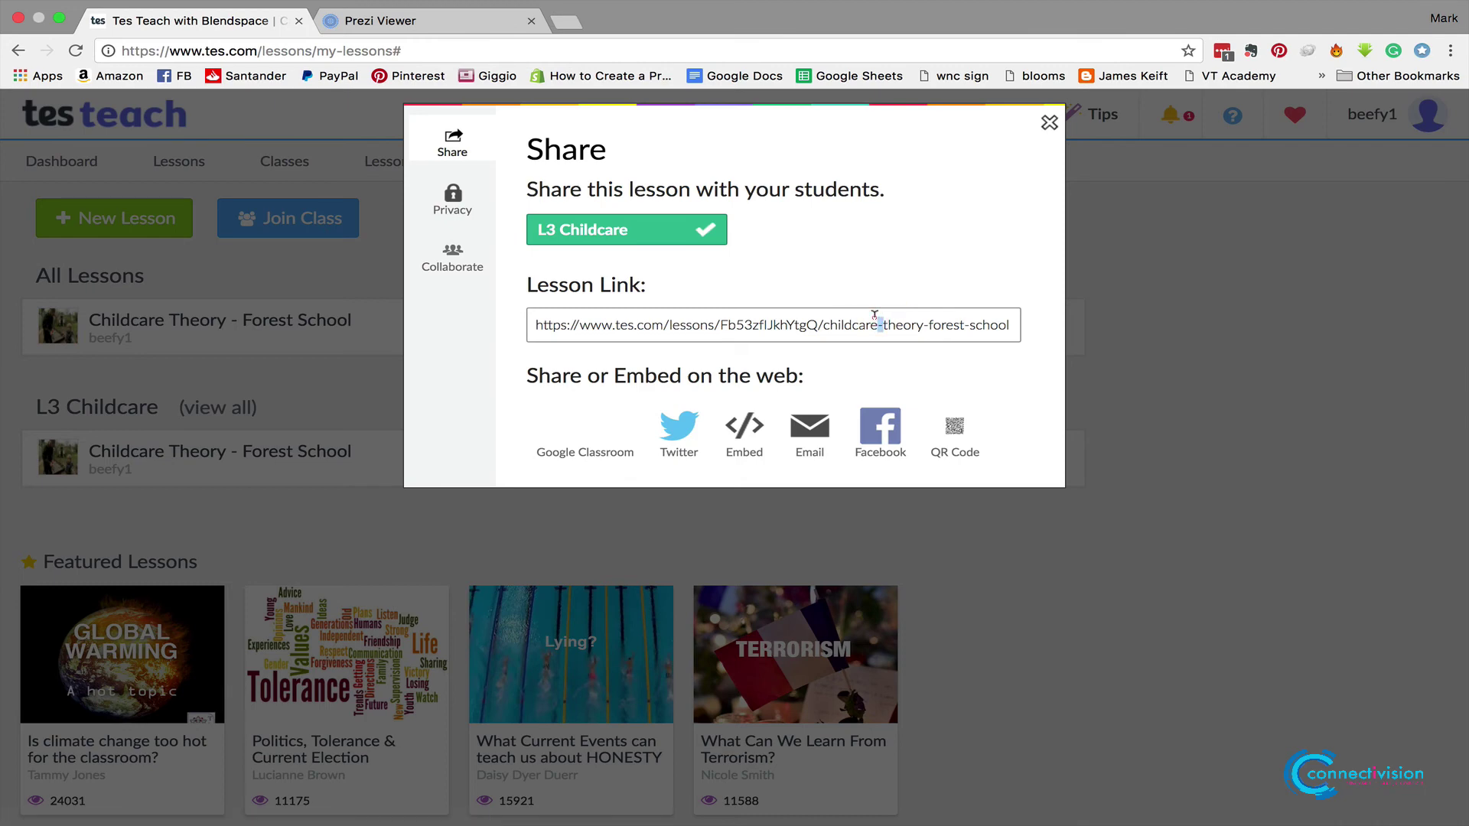
left_click(875, 315)
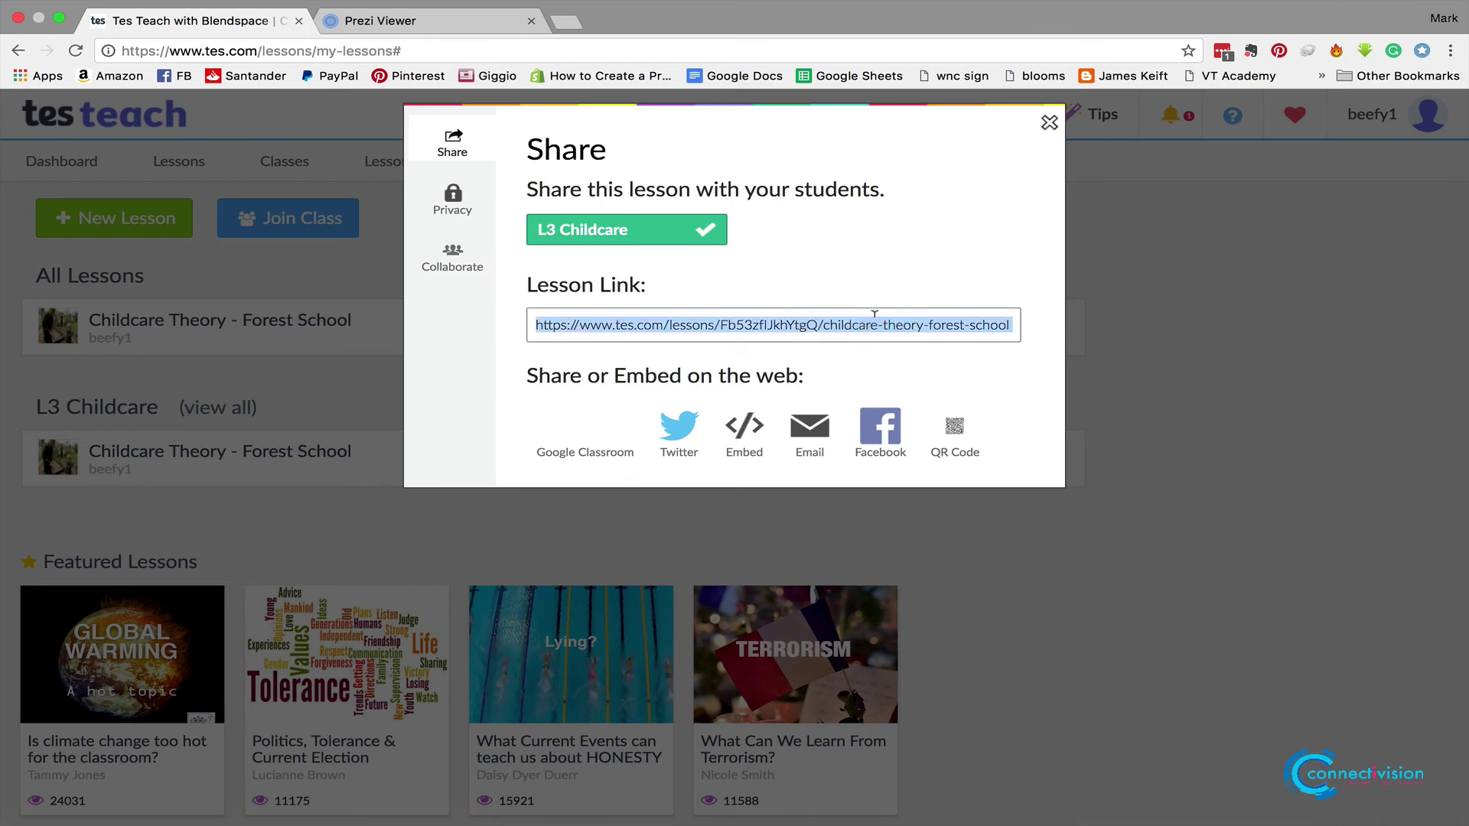